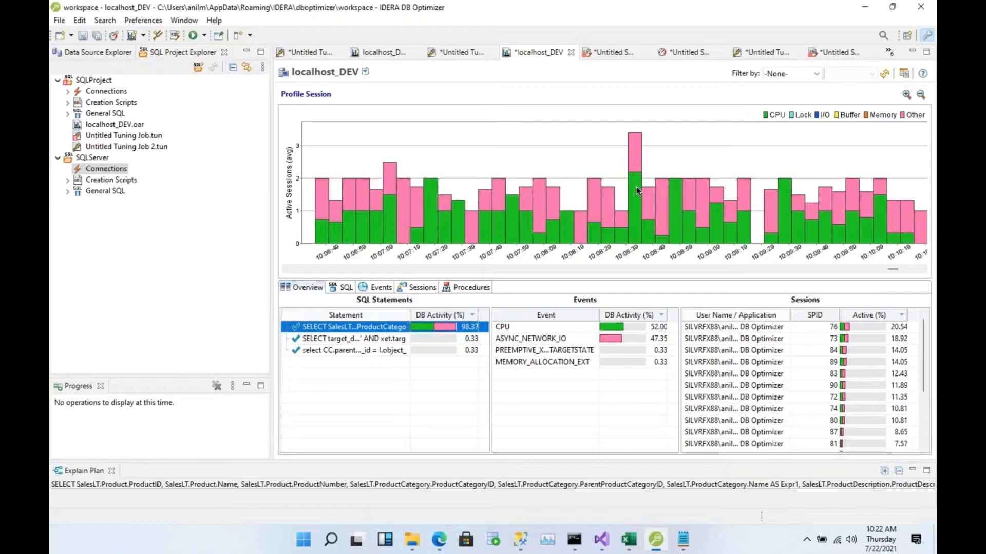
Look over the SQLProject tree and the managed data sources, including the first Oracle source and localhost_DEV
click(715, 52)
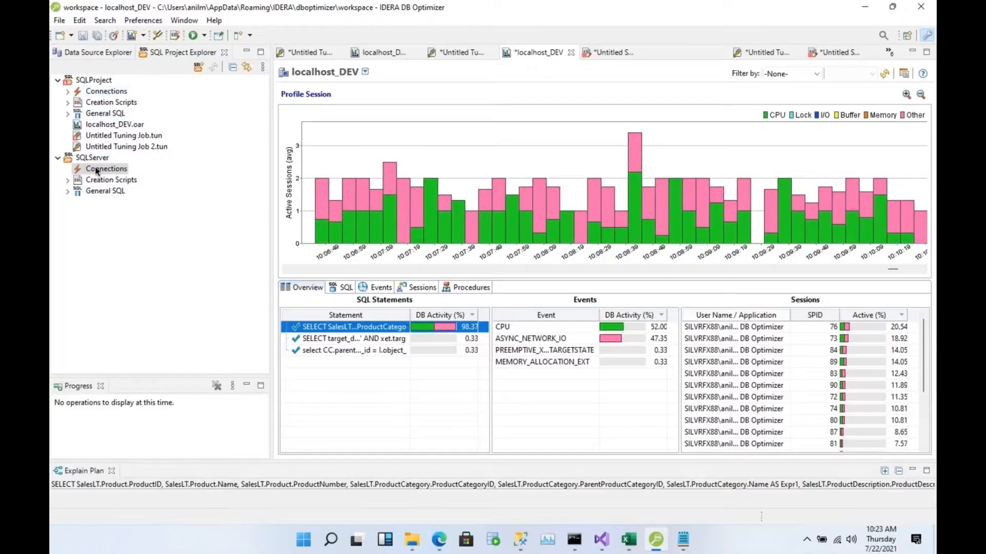
click(94, 80)
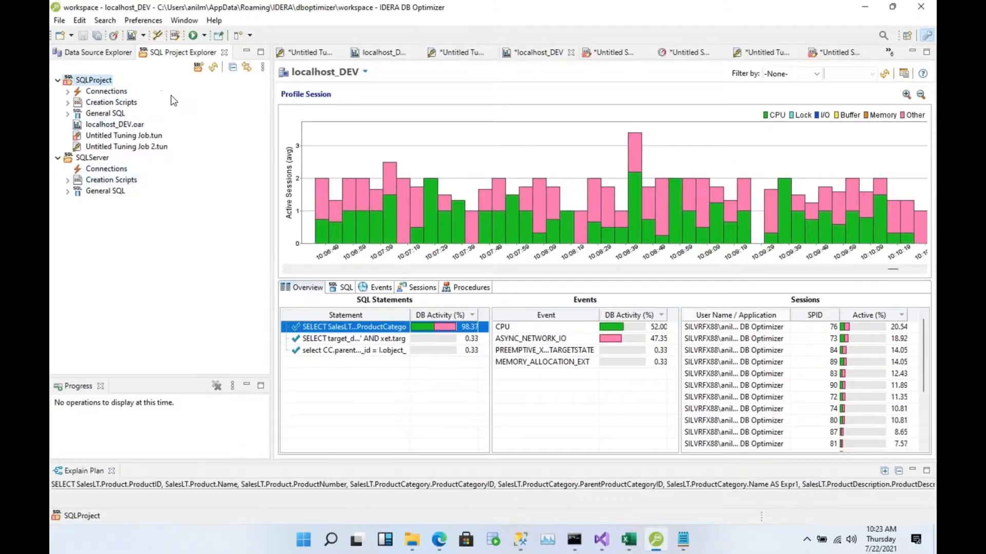
click(113, 53)
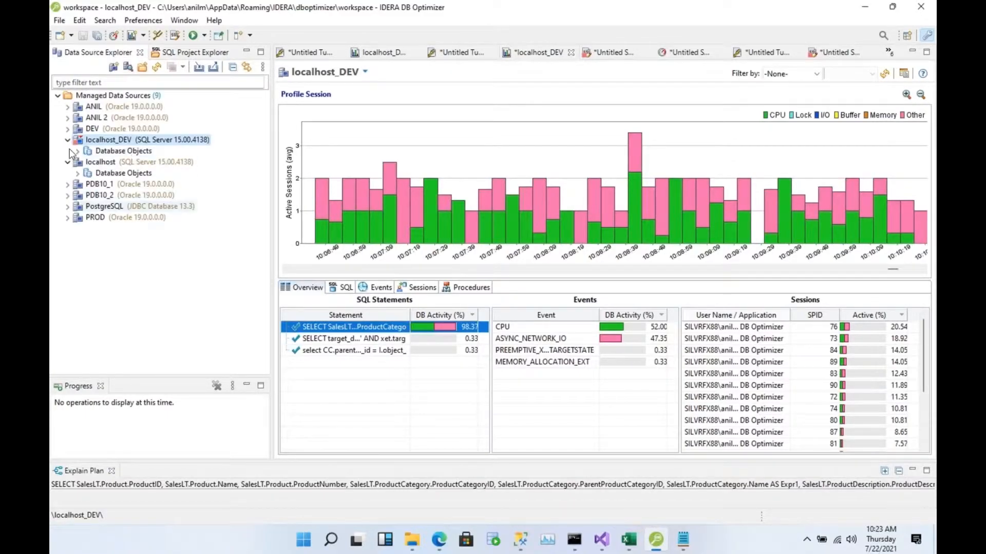
click(116, 110)
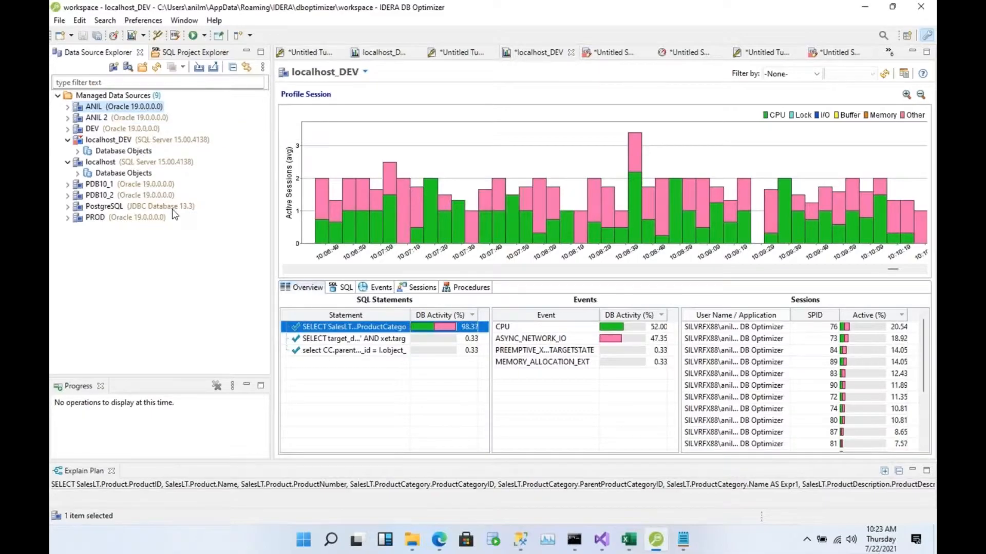
click(187, 140)
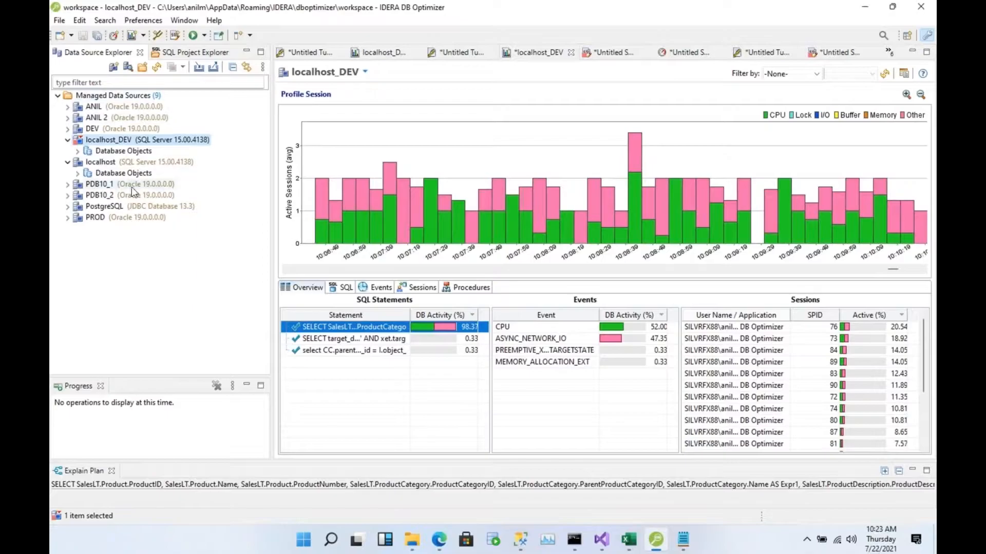
click(201, 53)
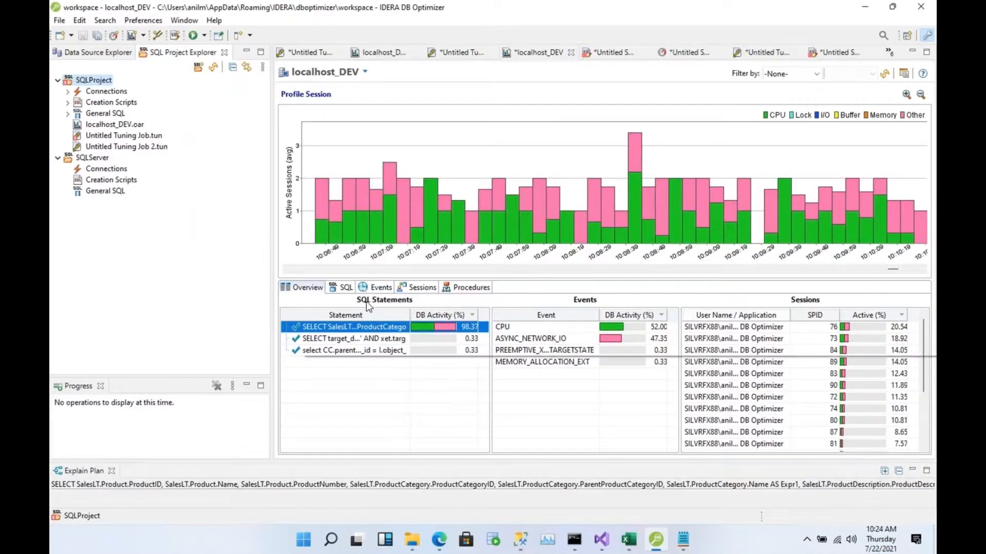
Review the localhost_DEV profile session's SQL, Events, Sessions and Procedures details, and return to its Overview
click(351, 289)
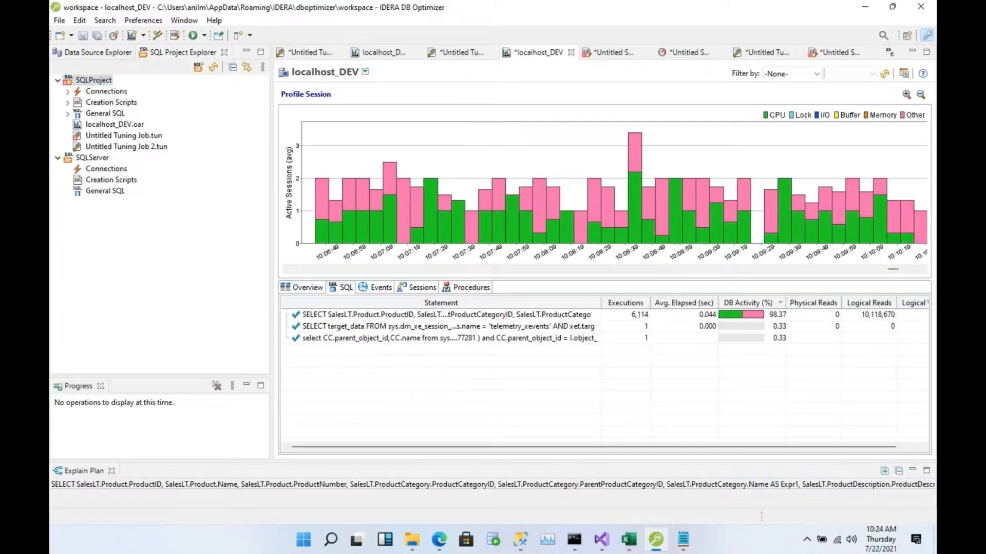
click(379, 290)
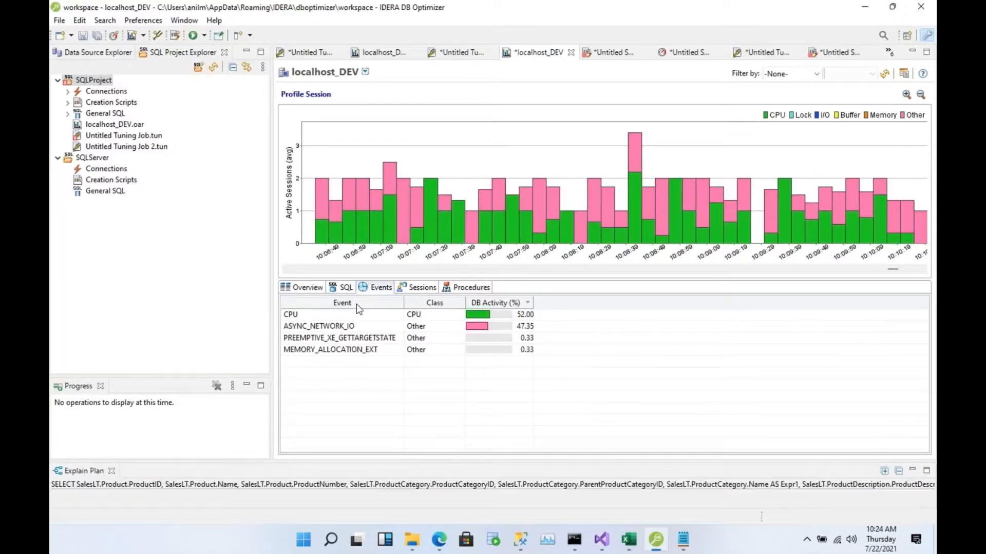
click(424, 291)
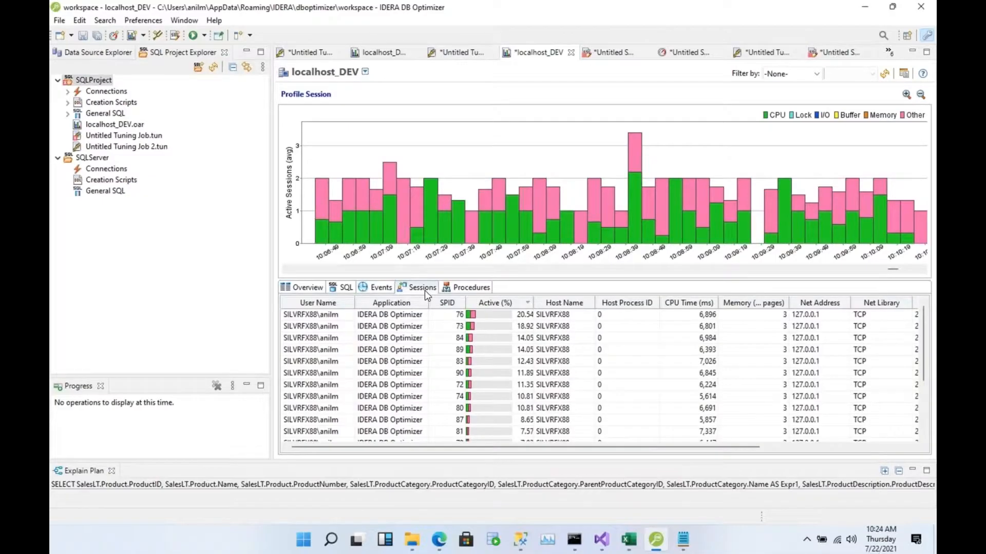
click(477, 289)
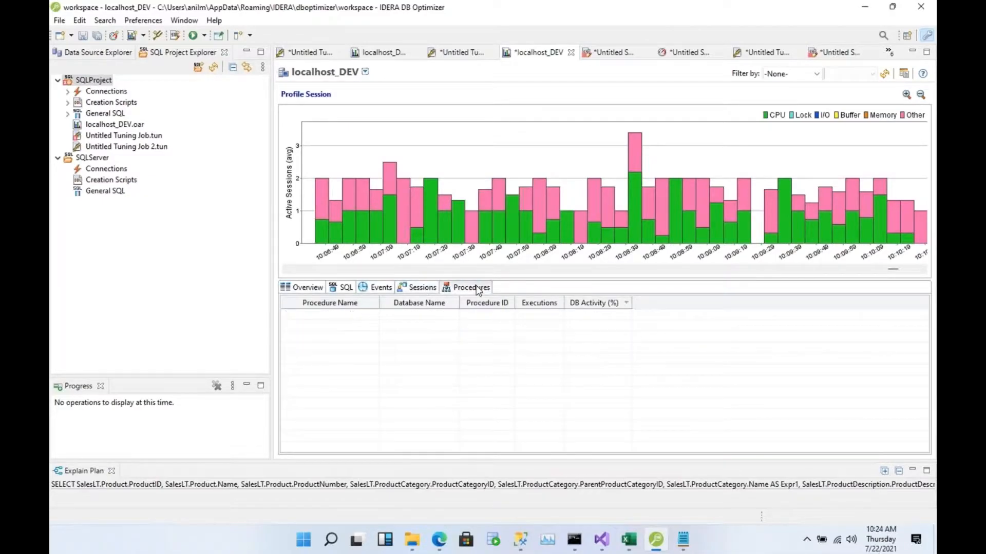
click(314, 291)
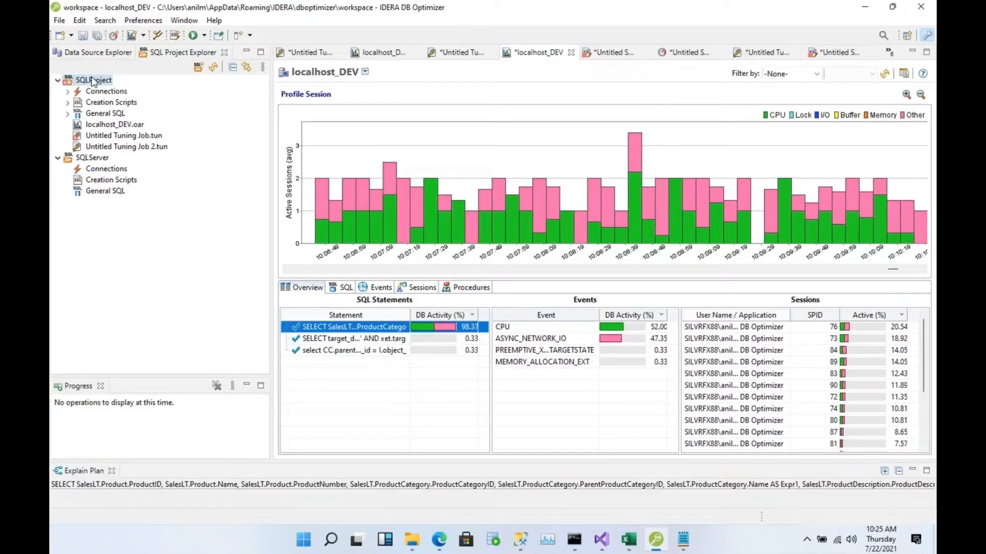
Start a new profiling session on the localhost_DEV data source
click(81, 57)
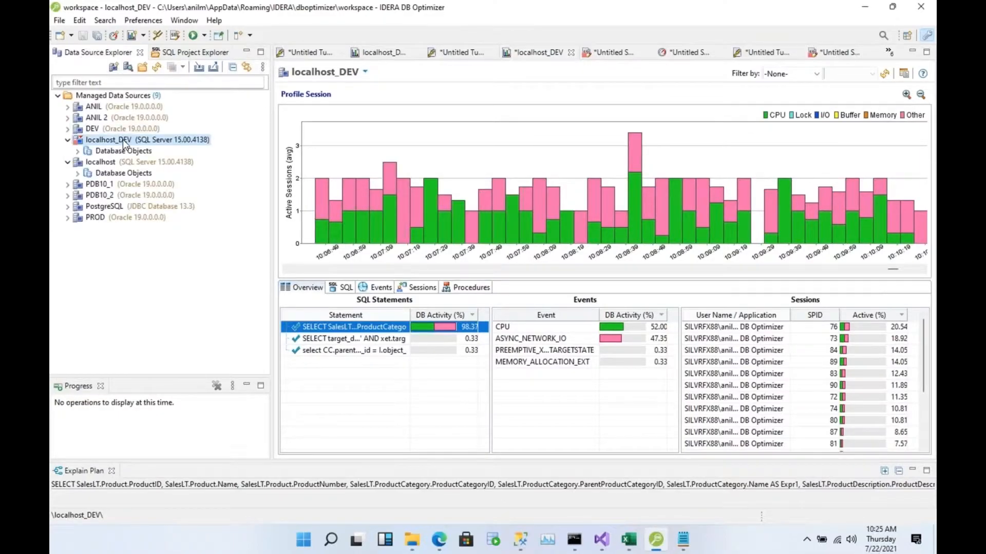
right_click(122, 139)
mouse_move(191, 325)
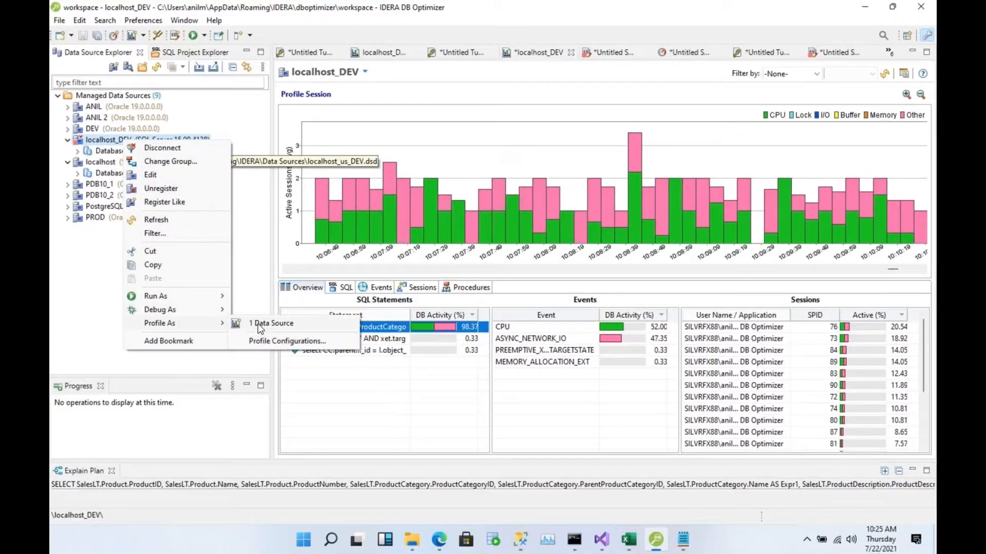
click(261, 325)
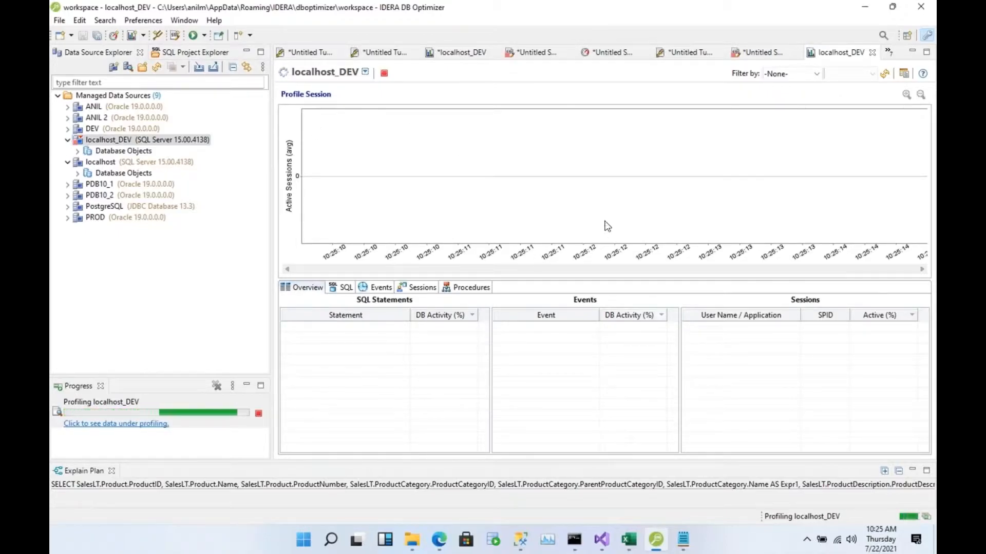
Run the Northwind Products and Orders query, reduce it to "select * from Products", and run it again
click(751, 55)
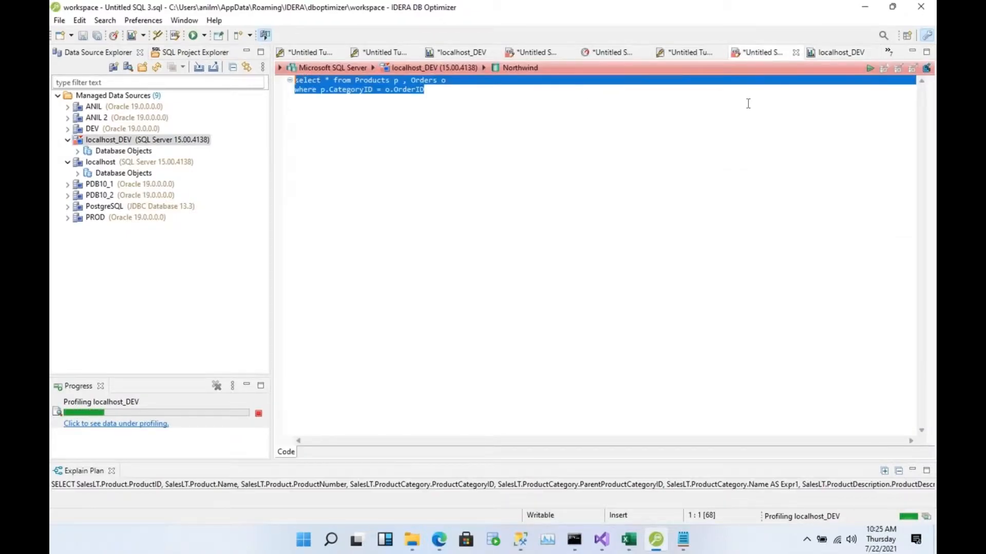
click(867, 69)
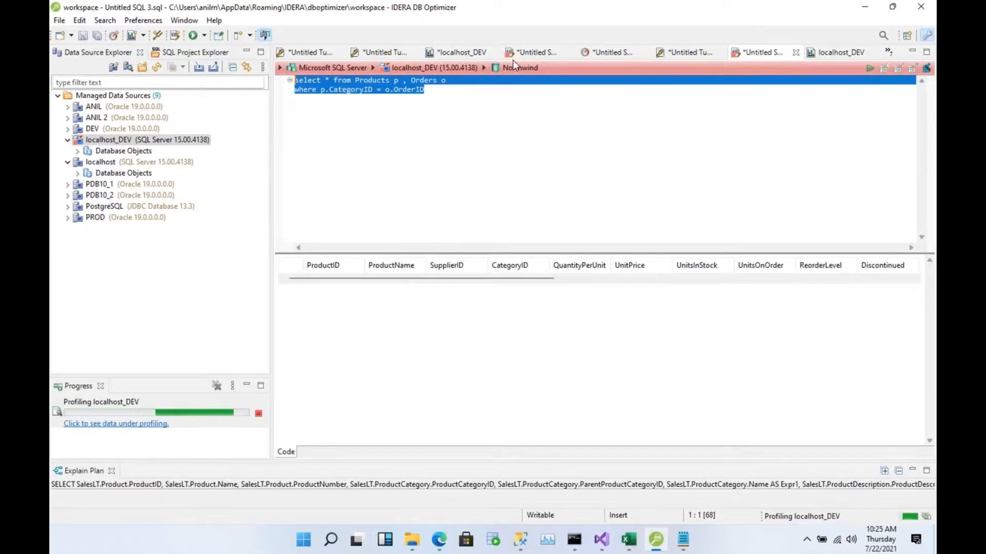
click(426, 90)
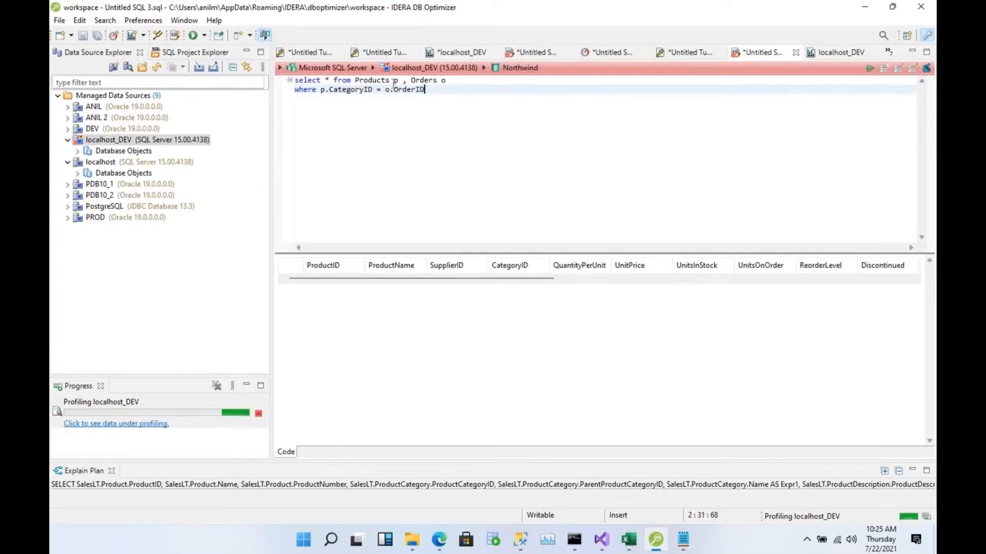
drag(391, 81, 442, 91)
key(BackSpace)
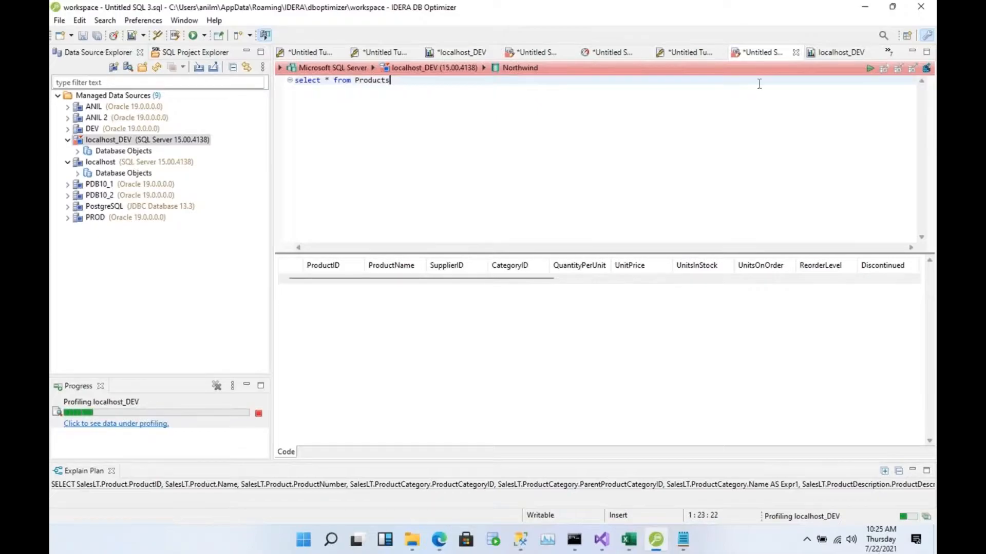
click(871, 67)
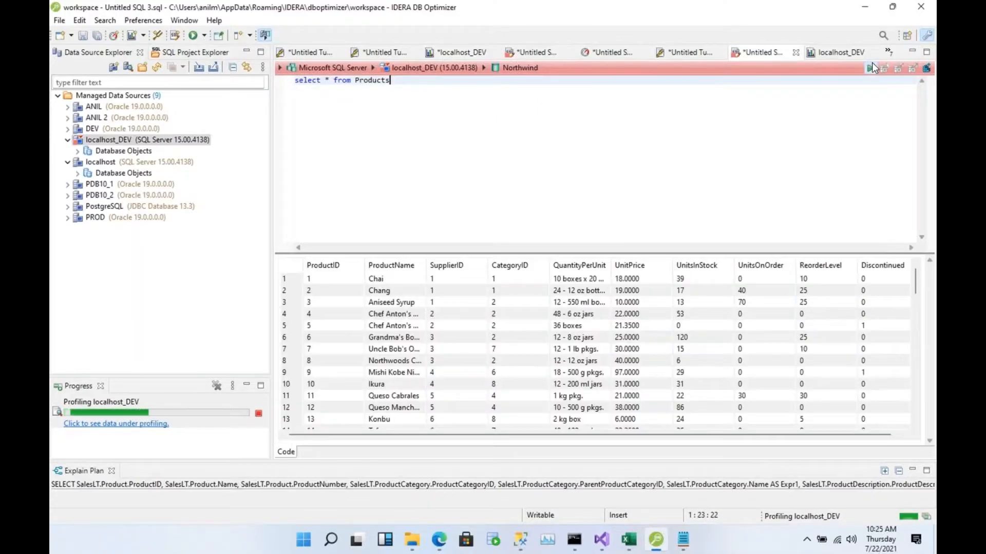
click(871, 67)
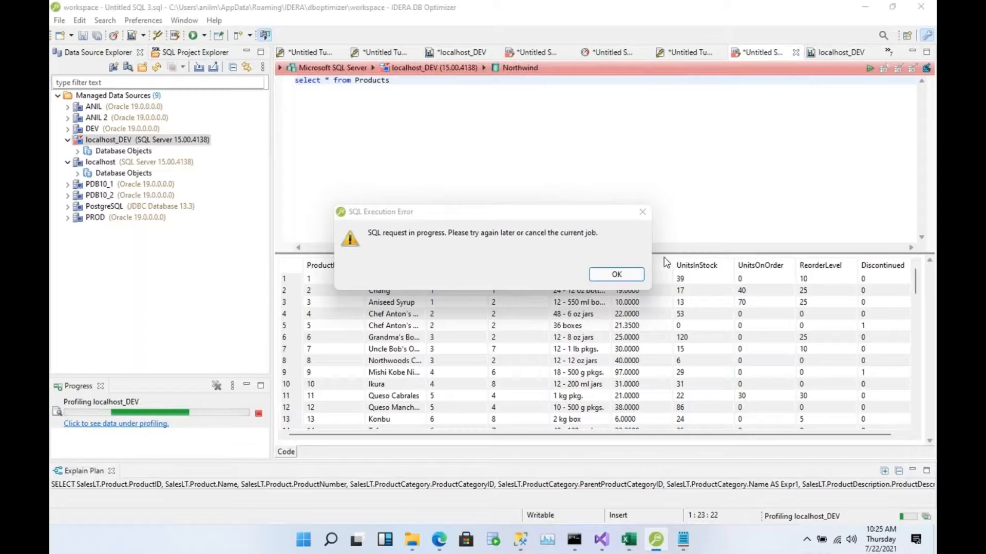
click(623, 276)
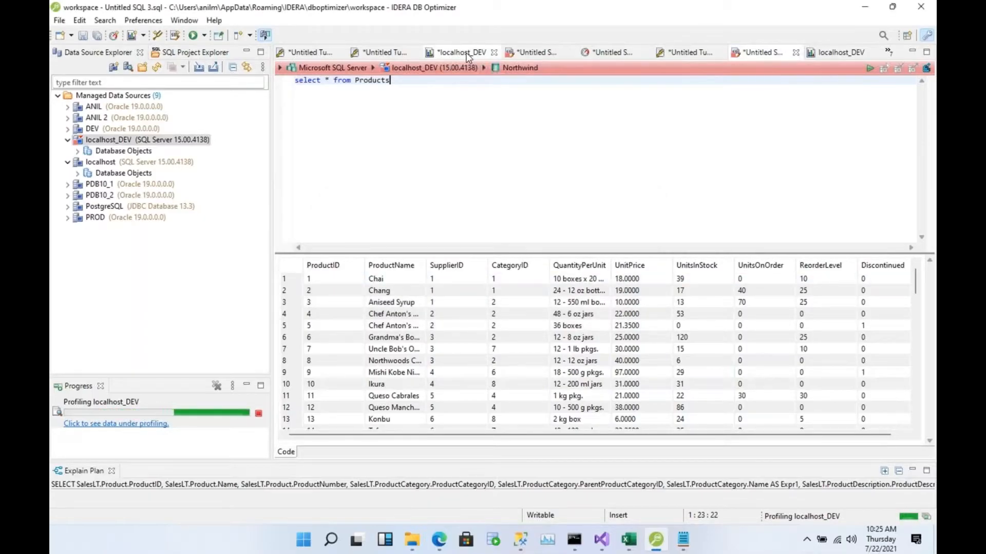
Compare the saved and running profile sessions, and run the SalesLT product query in Untitled SQL 2 repeatedly on AdventureWorksLT2017
click(465, 53)
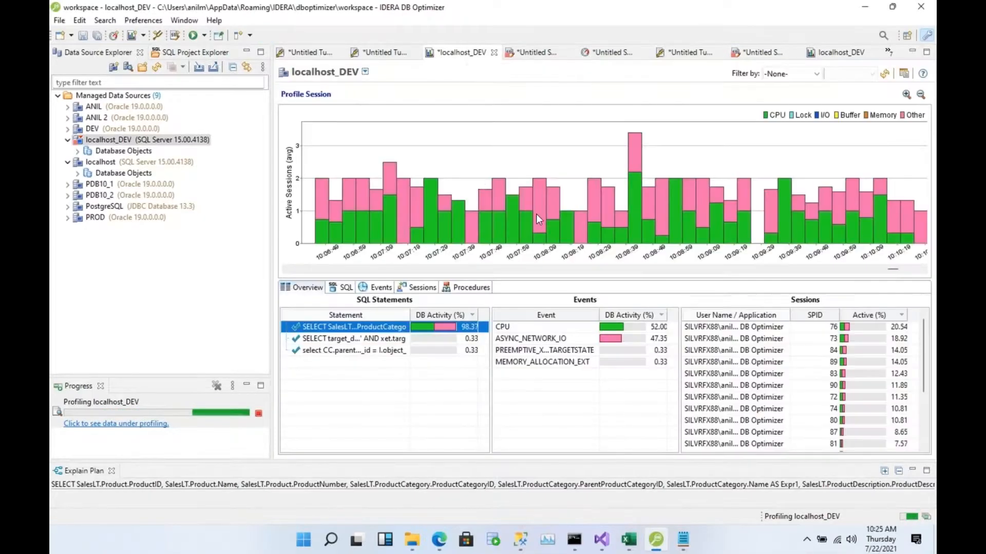
click(843, 51)
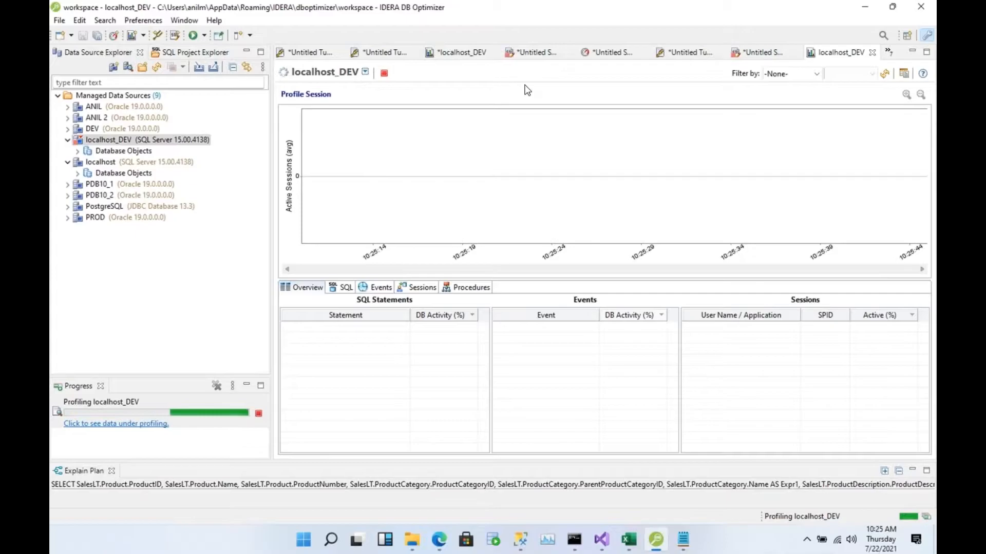
click(538, 49)
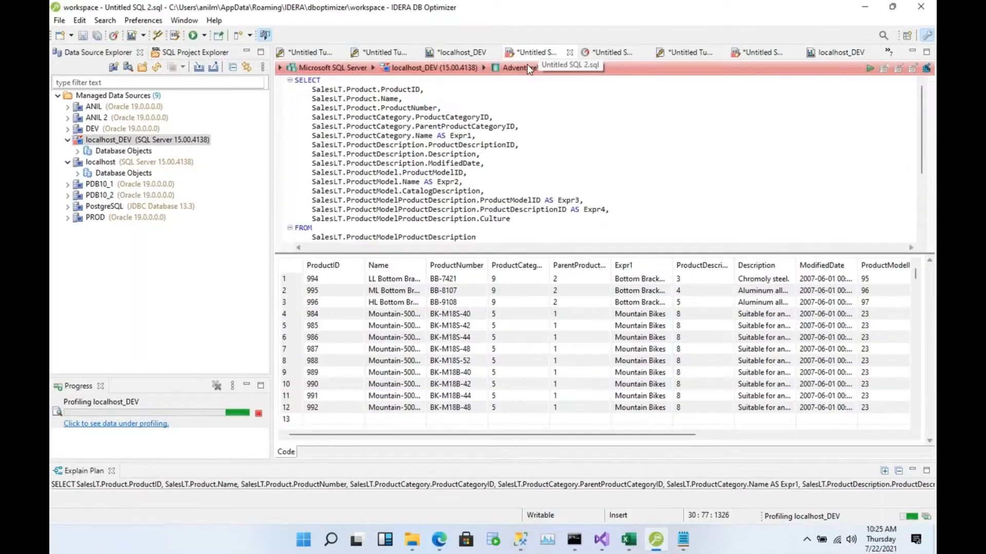
click(869, 70)
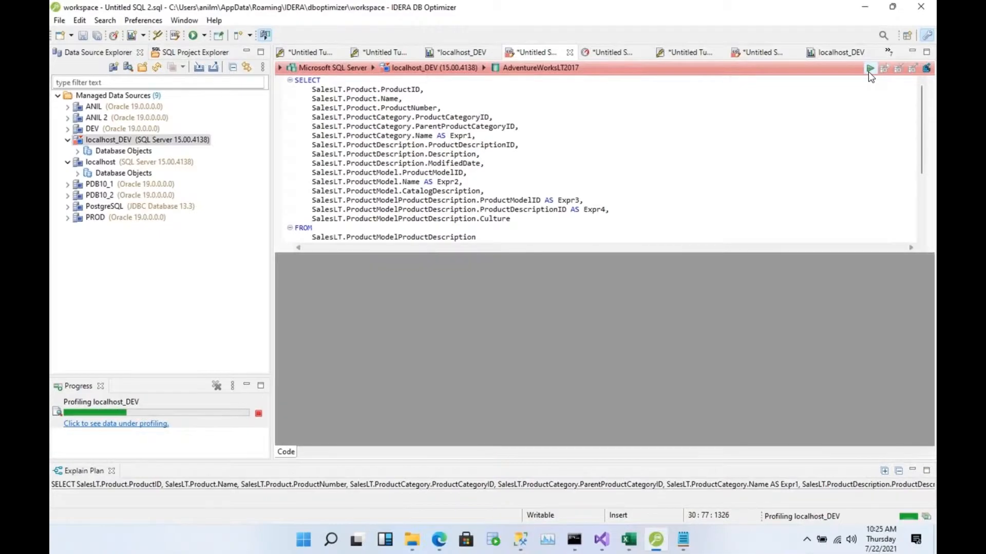
click(868, 71)
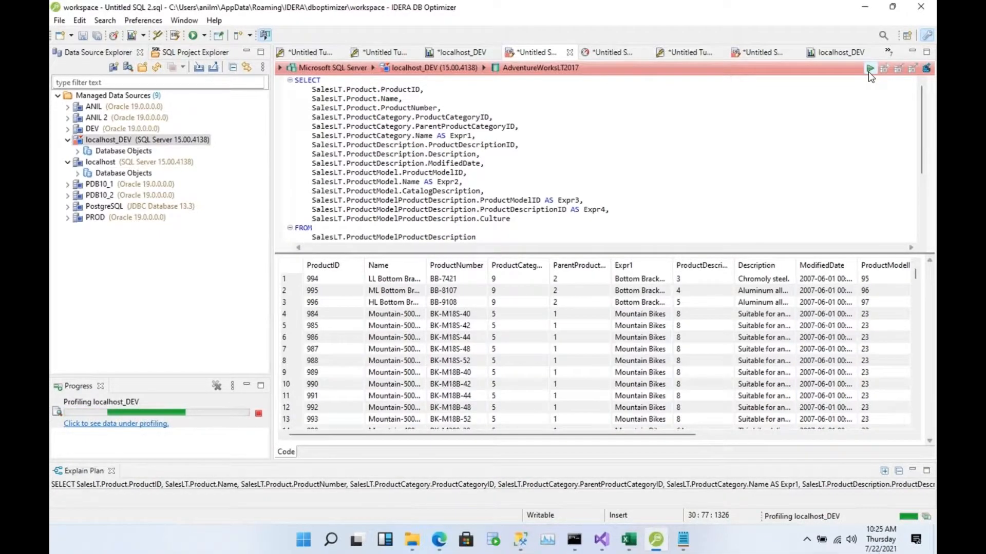
click(869, 69)
Set the running localhost_DEV profile session to filter by Application
click(840, 52)
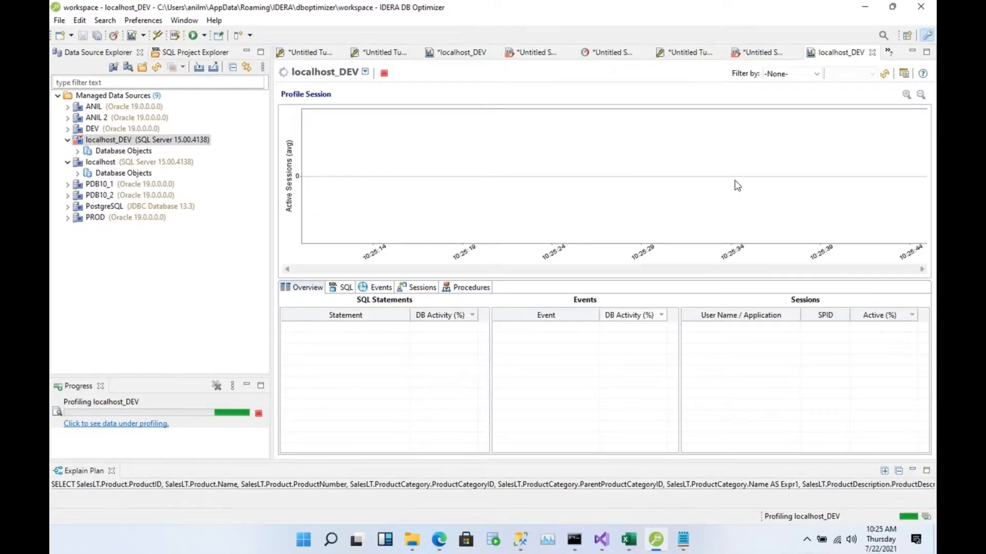
click(789, 73)
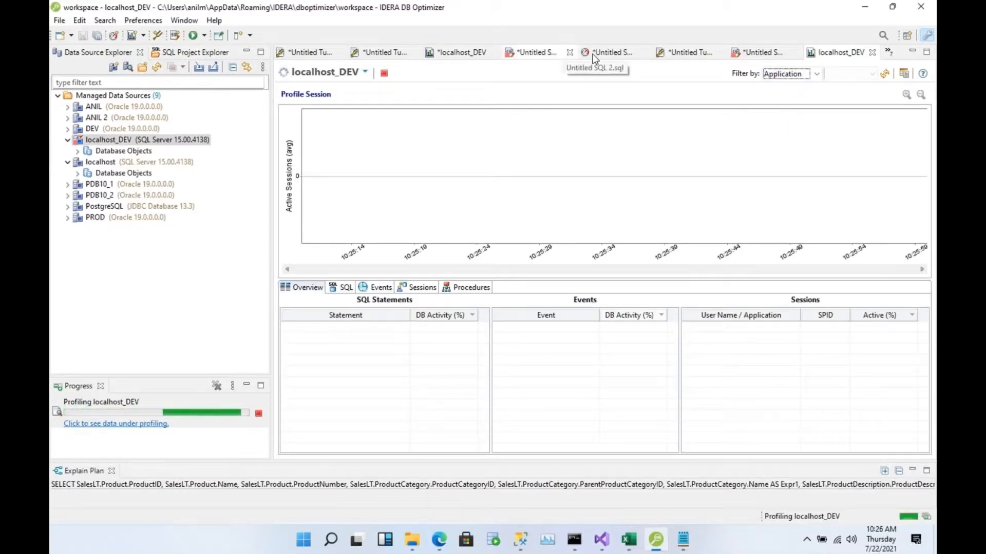
Narrow the earlier localhost_DEV profile to its first five bars, up to about 10:07:09, and read the ASYNC_NETWORK_IO event description
click(462, 53)
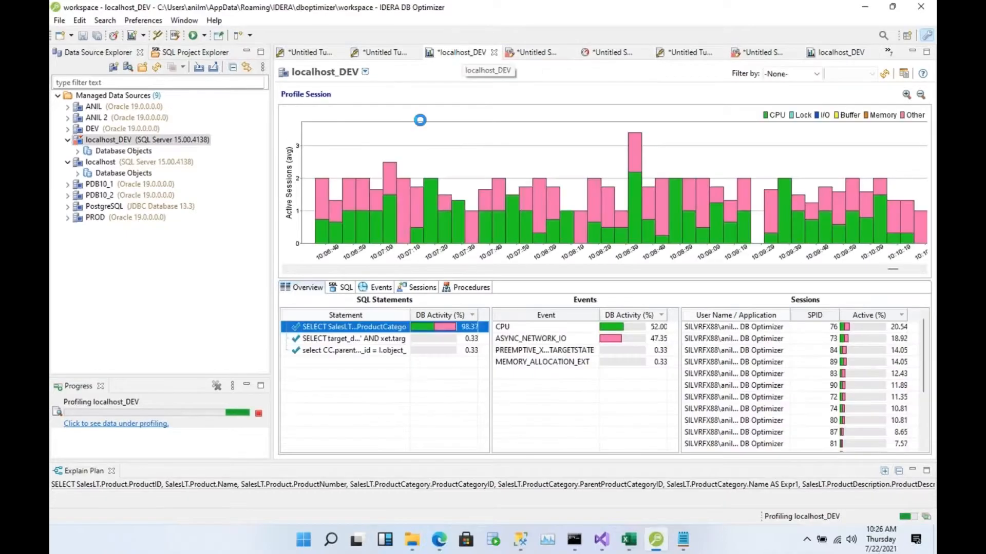
drag(323, 205, 379, 203)
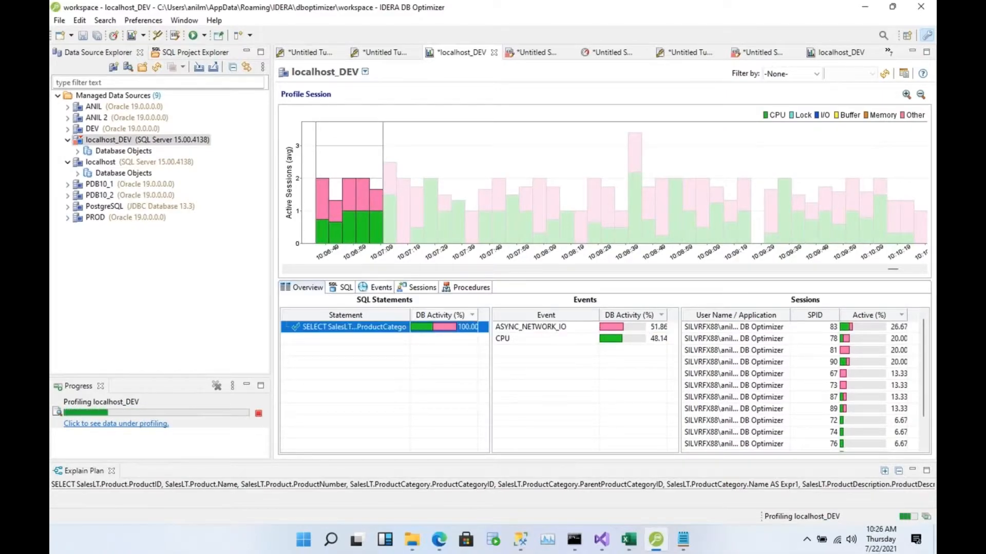
mouse_move(544, 334)
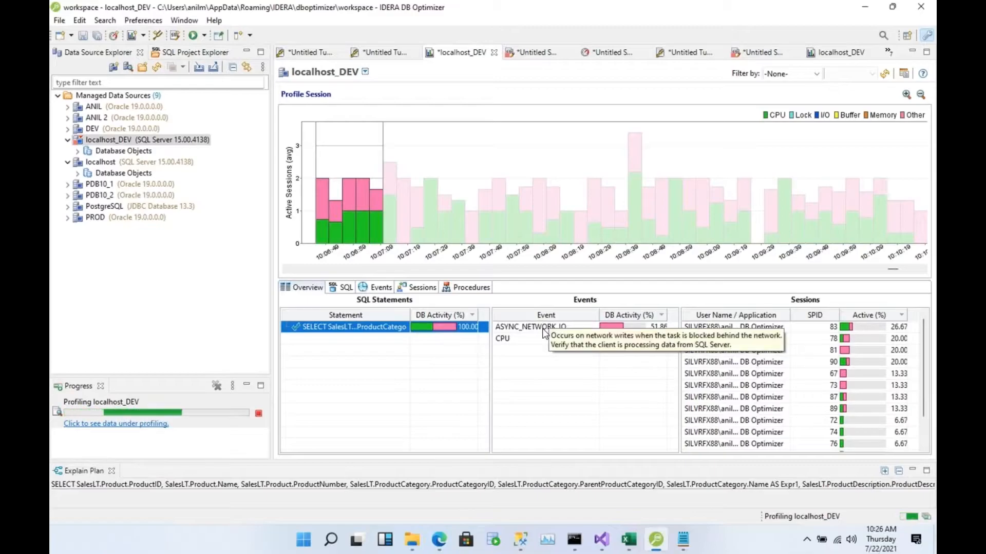
Generate the explain plan for the top SalesLT SELECT statement and inspect its clustered index scan and hash match operations
right_click(366, 328)
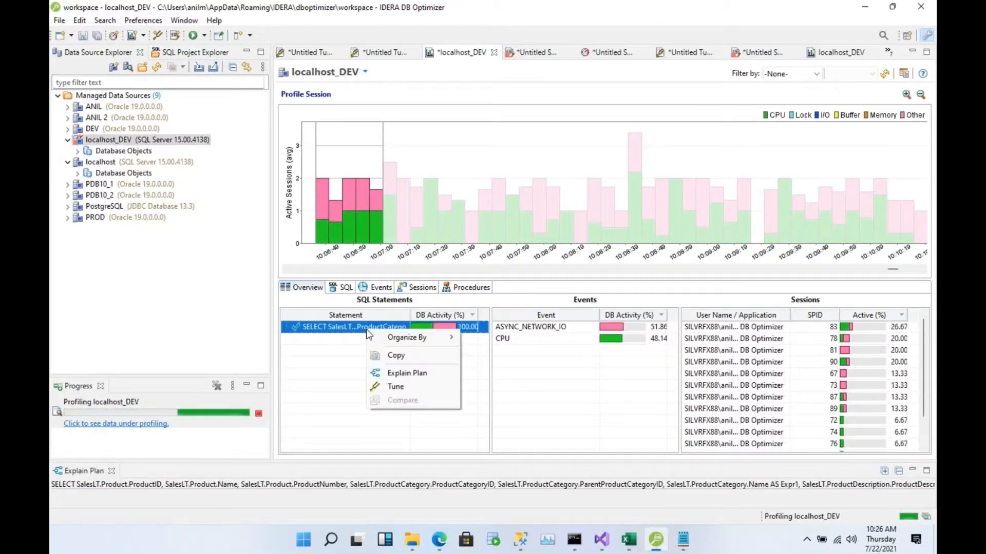
click(421, 374)
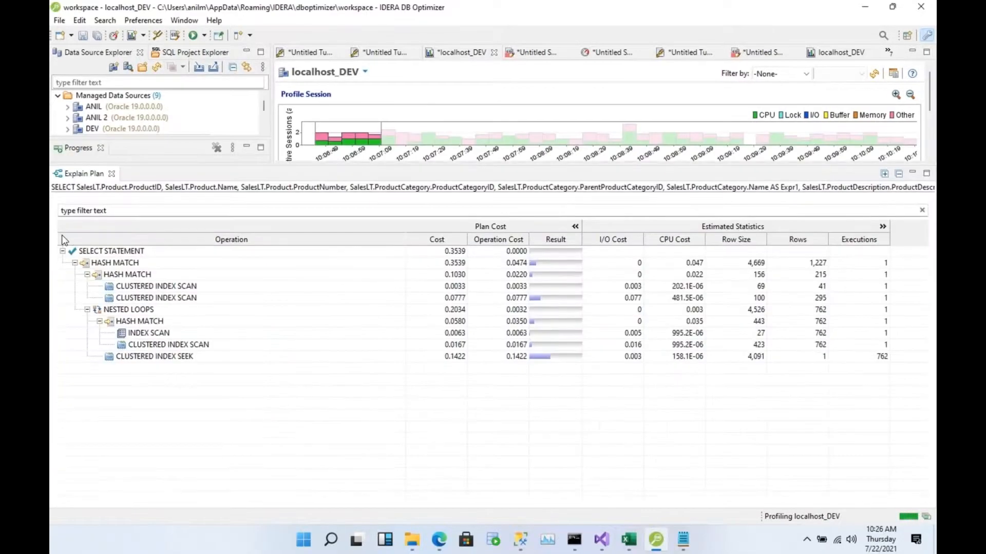
click(134, 289)
click(145, 300)
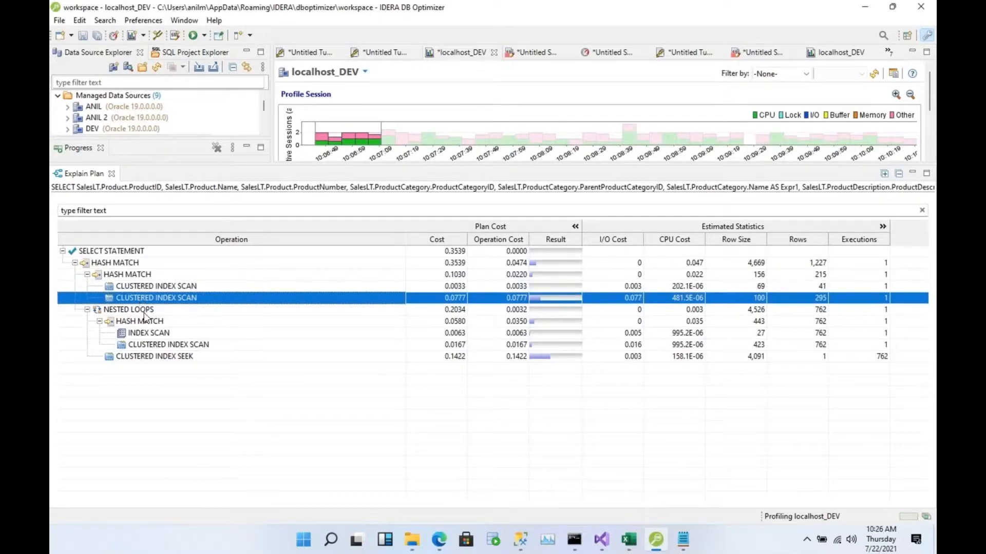
click(149, 321)
click(166, 348)
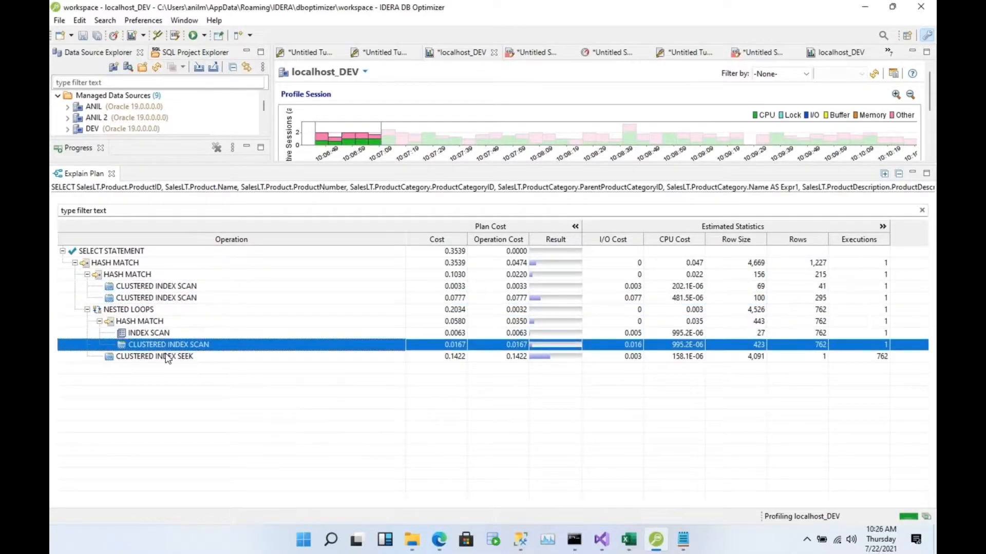
Inspect the plan's clustered index seek and narrow the localhost_DEV profile to the tallest bar, at about 10:08:39
click(167, 358)
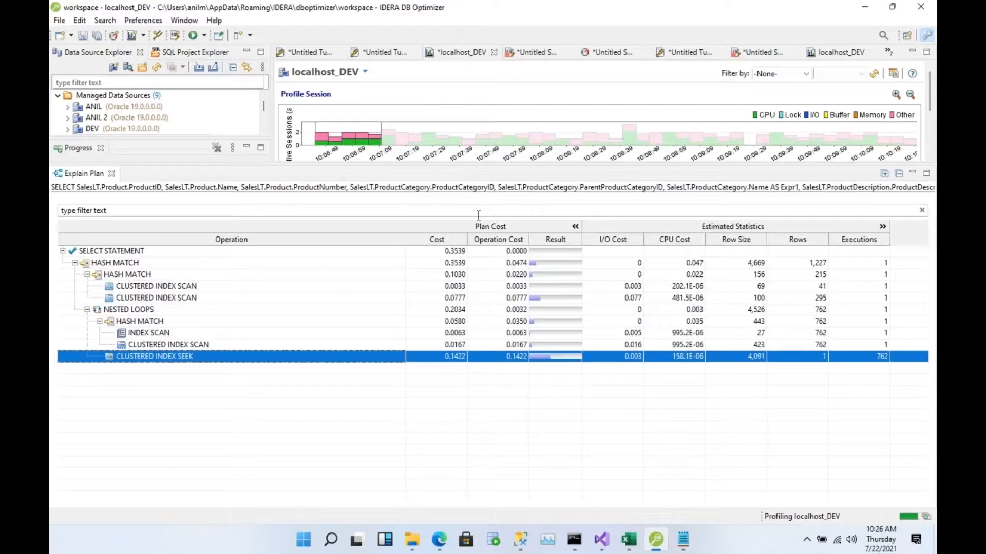
drag(496, 164, 505, 408)
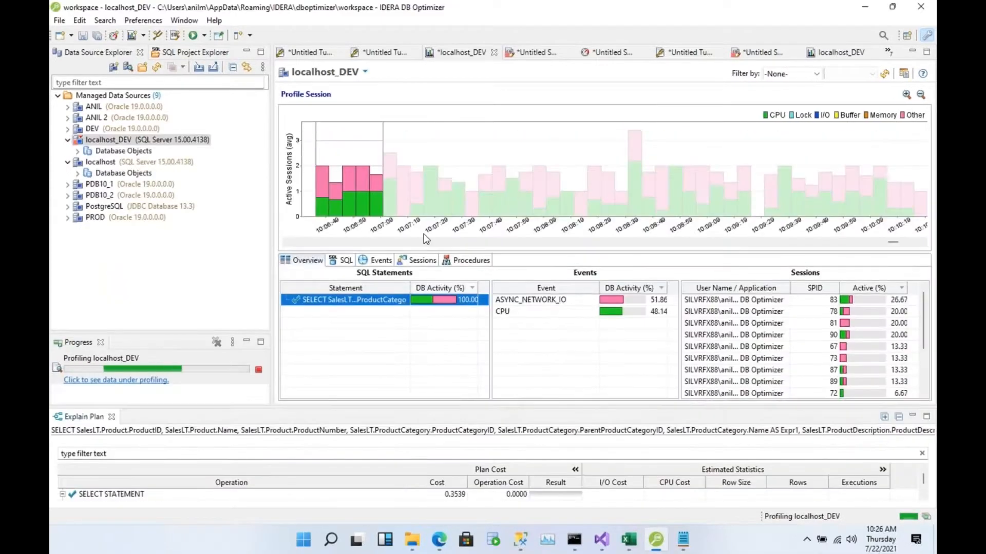
click(634, 171)
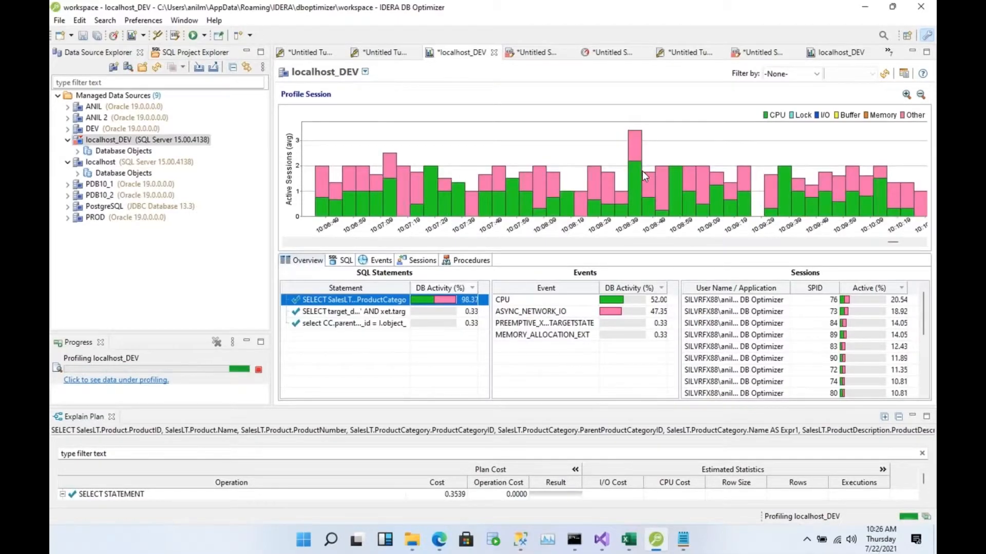
click(641, 170)
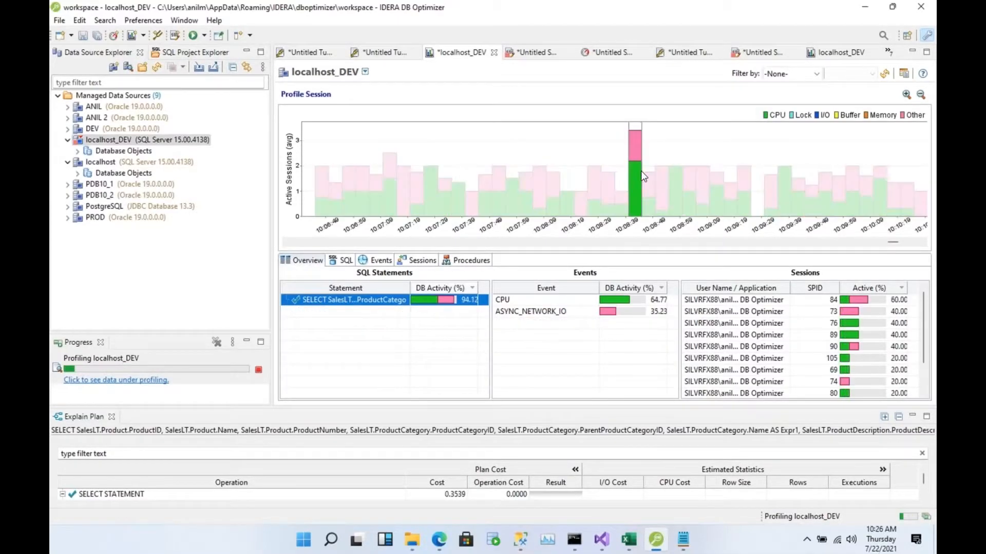
Tune the top SalesLT SELECT statement and expand the cost and execution statistics columns of the generated cases
right_click(372, 301)
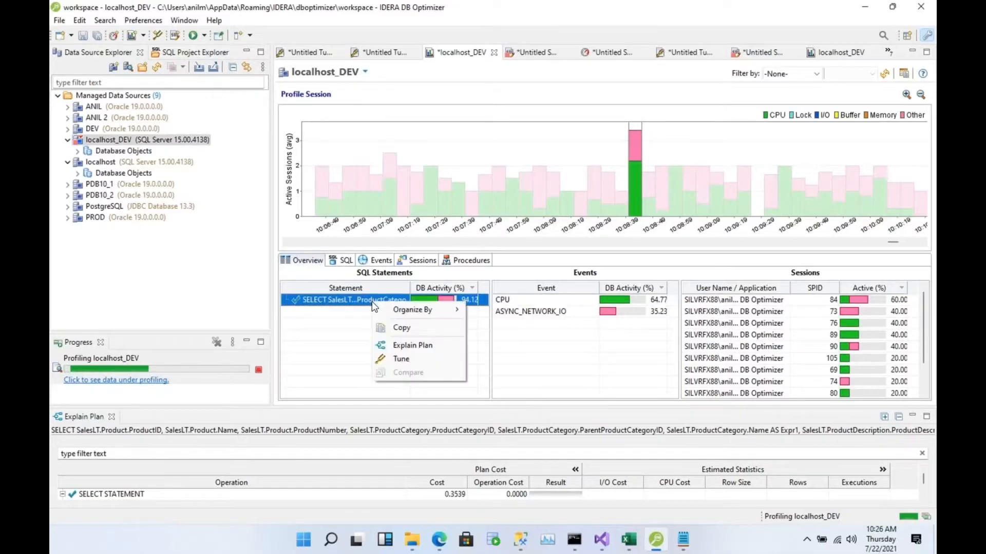
click(398, 359)
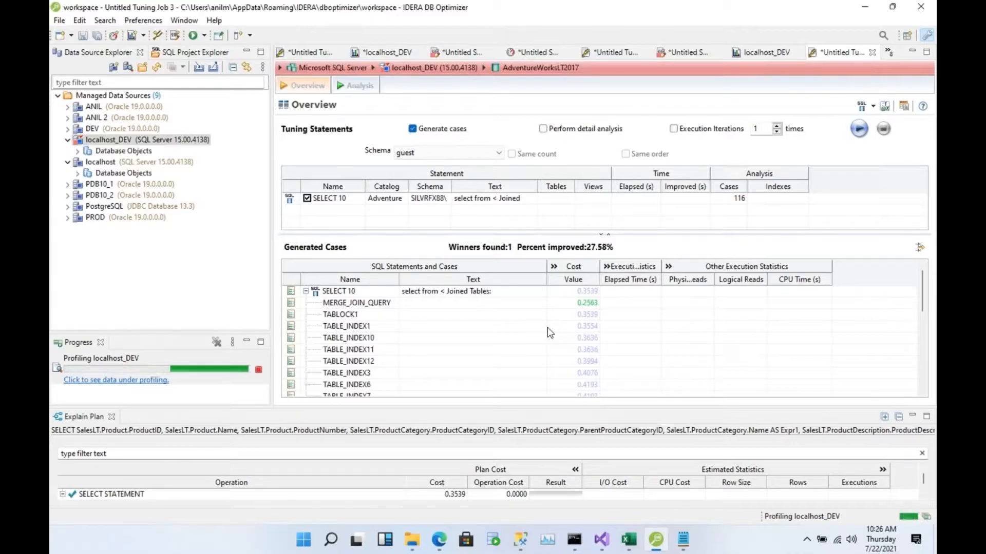
click(554, 266)
click(660, 267)
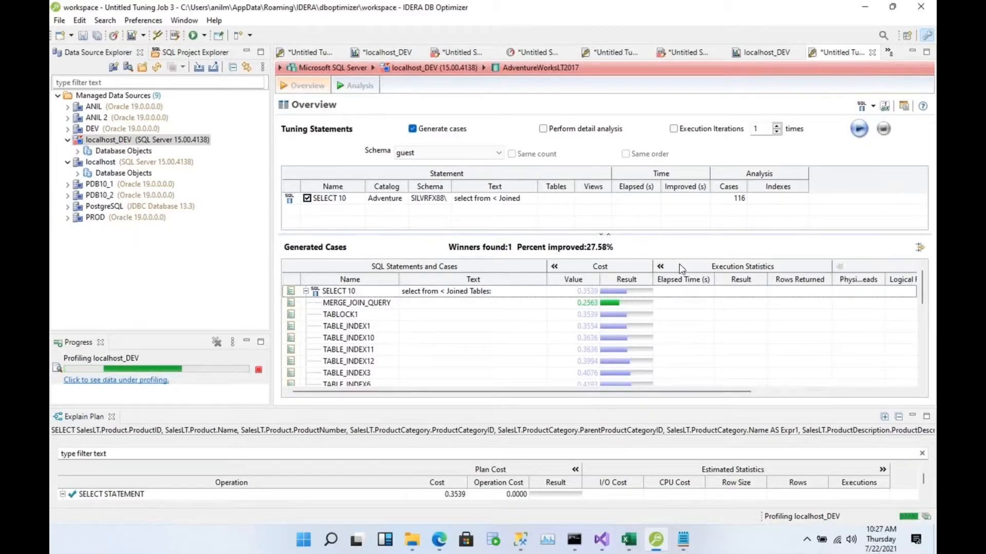
Select the MERGE_JOIN_QUERY case and sort the generated cases by cost result
click(428, 308)
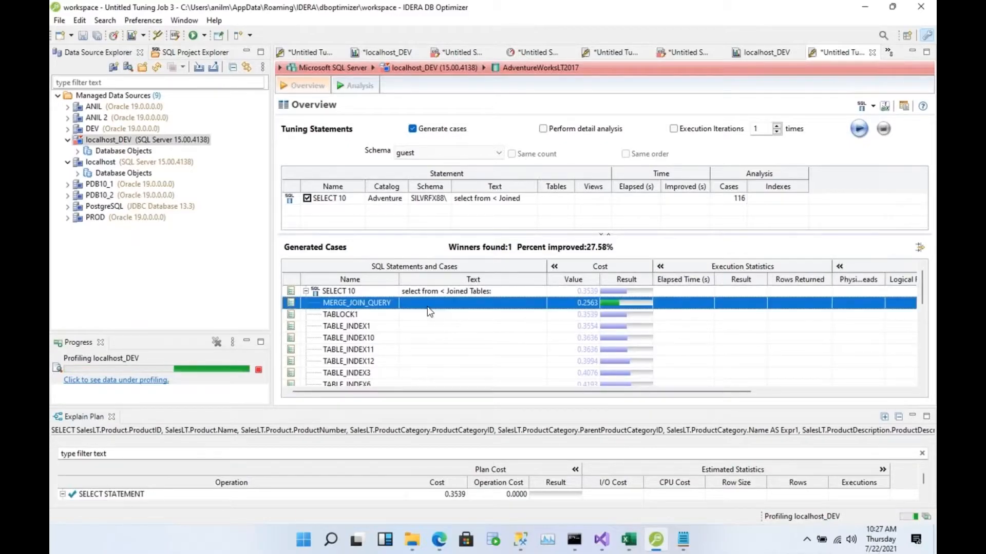
click(623, 280)
click(624, 282)
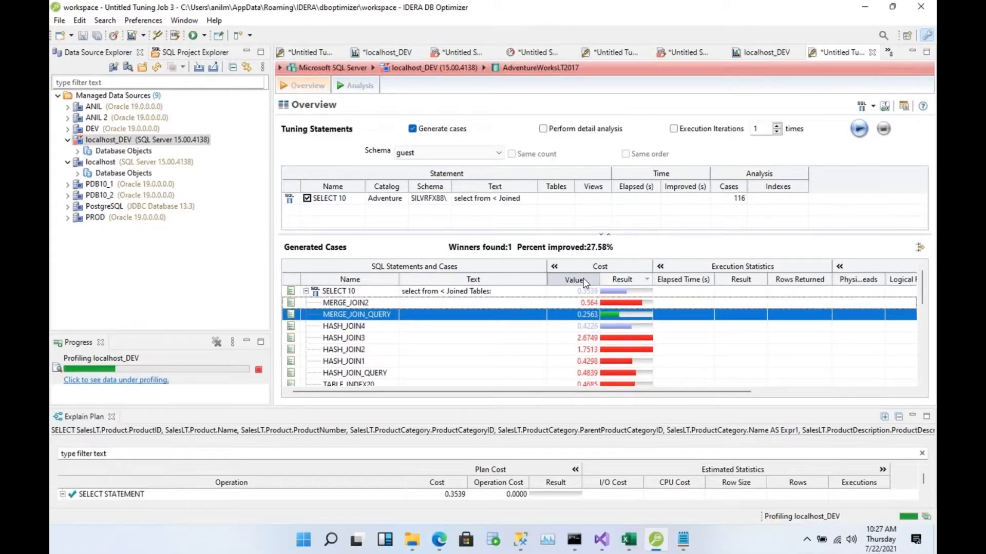
click(624, 282)
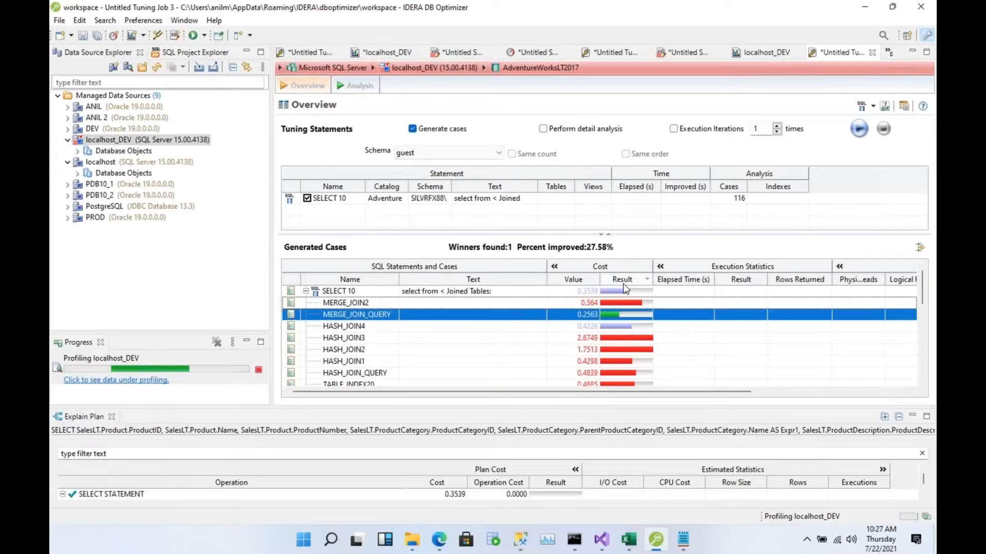
click(588, 280)
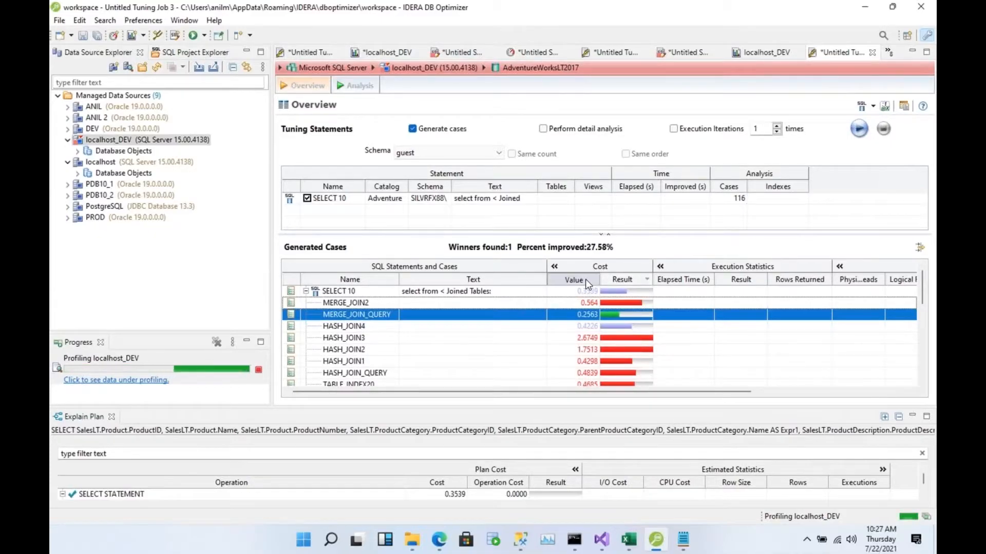
click(623, 282)
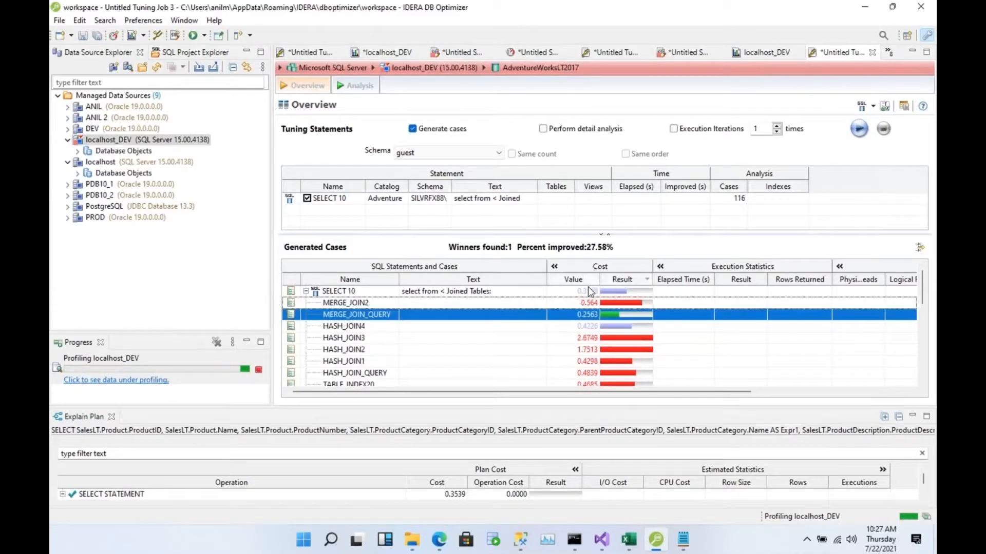
Compare MERGE_JOIN_QUERY with its parent SELECT 10 at full size, highlighting the final ON condition in both statements
right_click(488, 322)
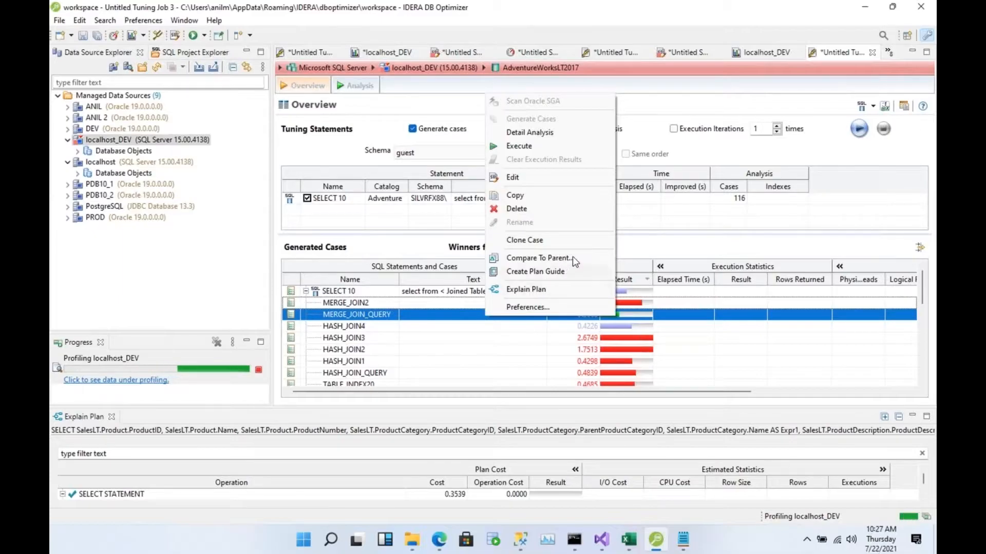
click(537, 257)
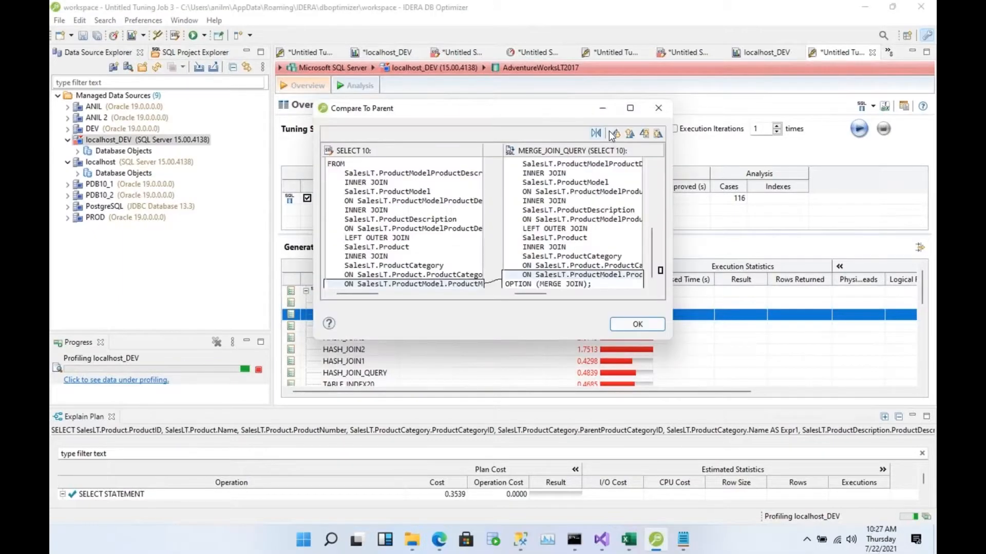
click(630, 109)
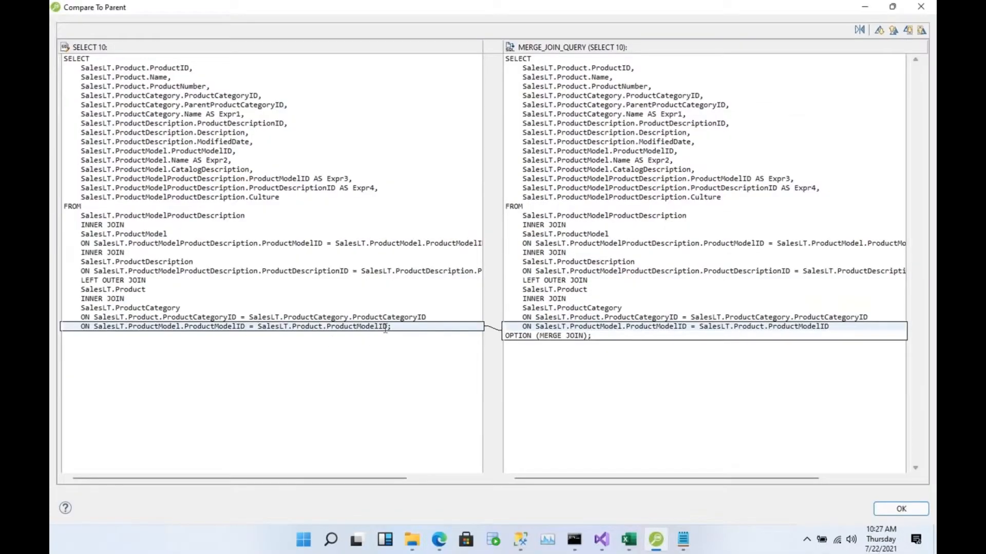
drag(396, 328, 51, 348)
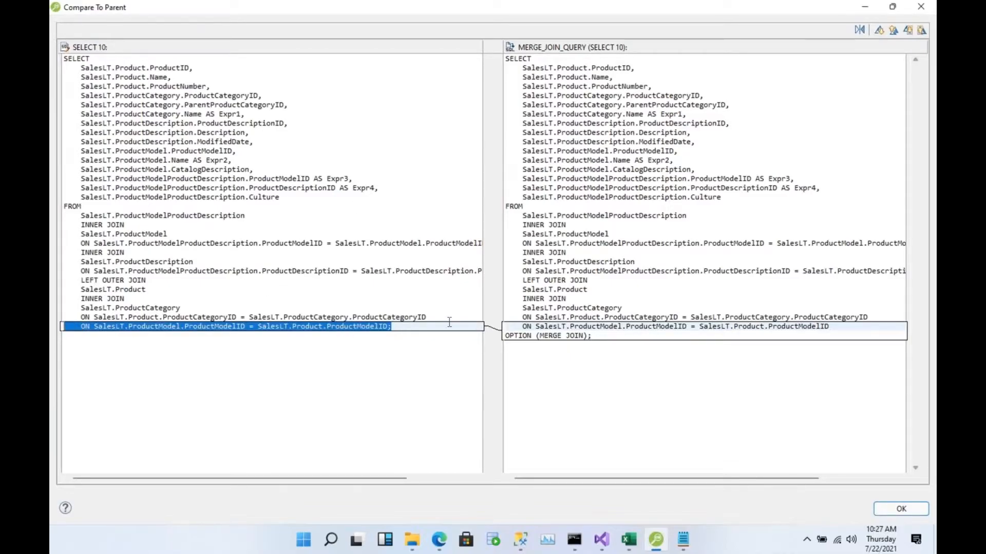
drag(853, 327, 524, 326)
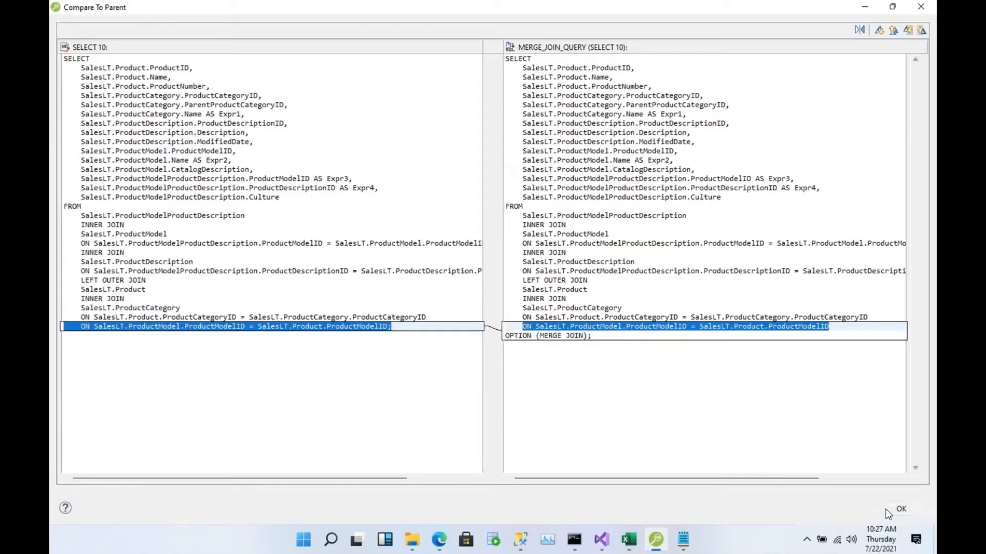
click(900, 508)
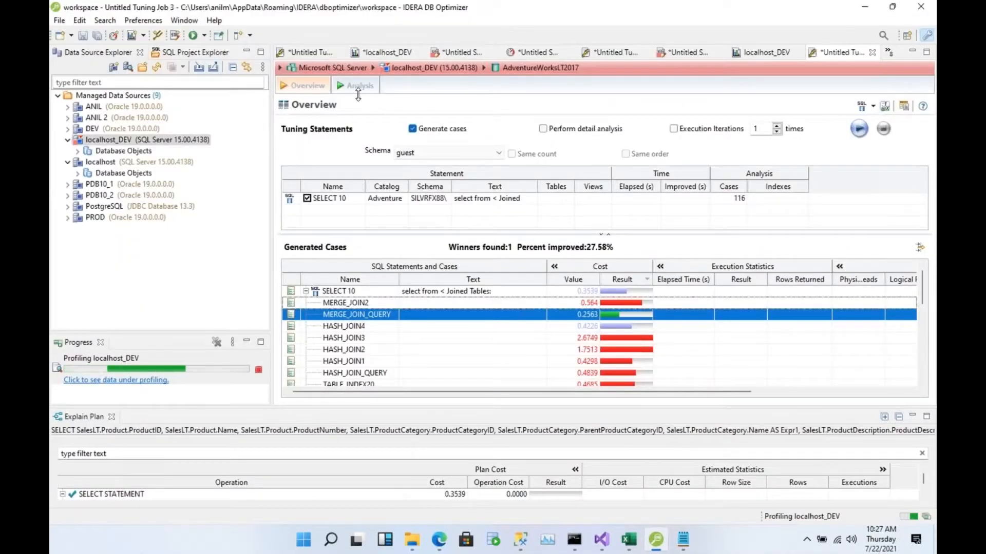
Open the SQL analysis of SELECT 10, review its full query text and refresh the analysis for the ROOT case
click(358, 86)
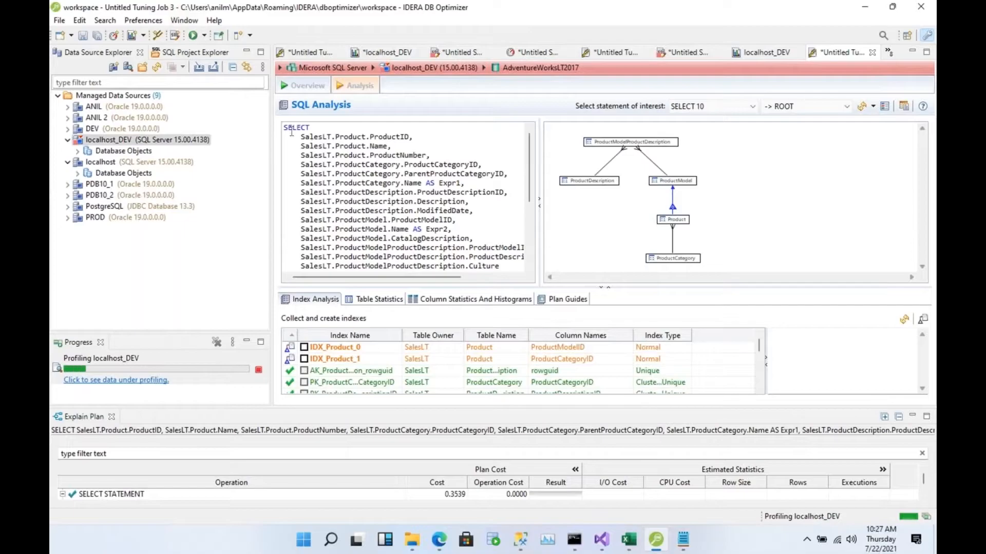
drag(301, 137, 483, 333)
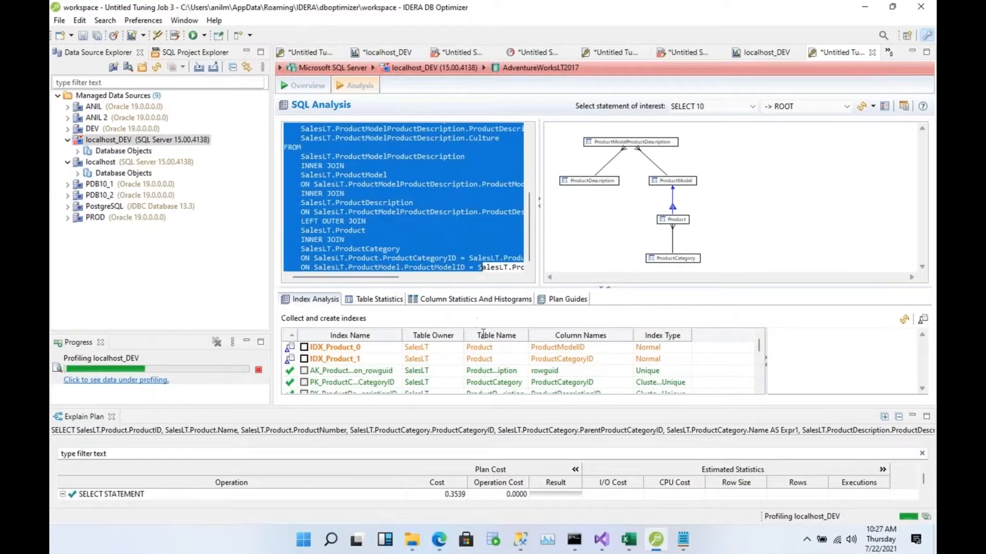
click(476, 212)
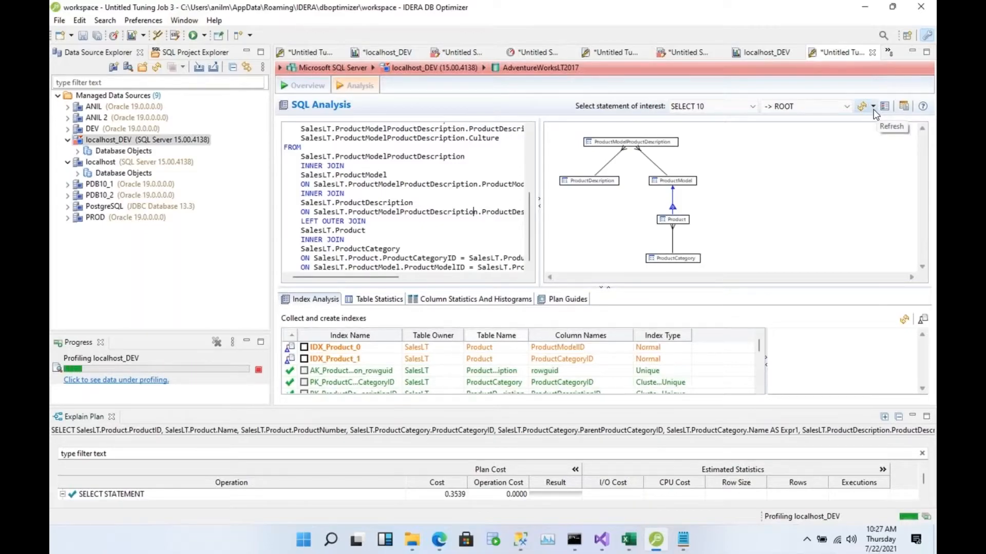
click(845, 107)
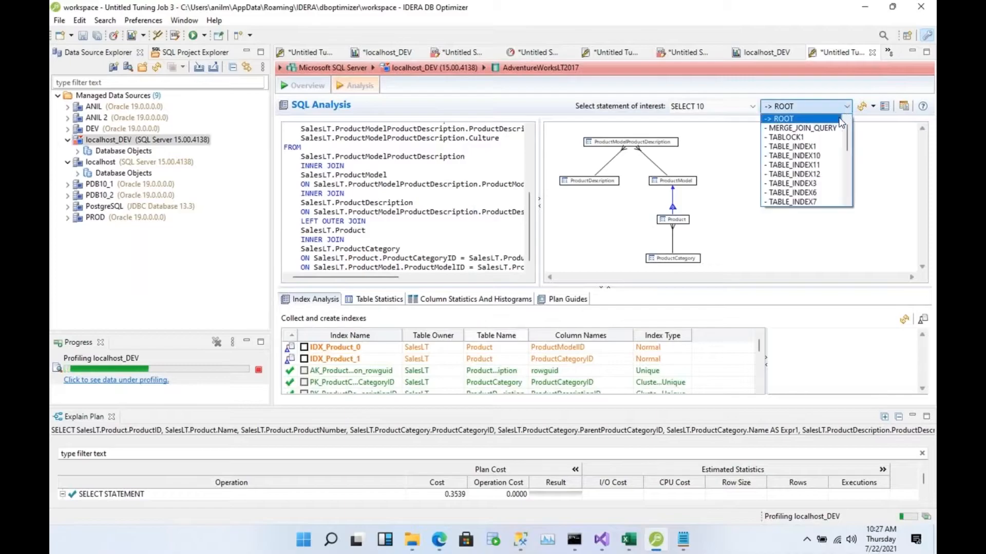
click(861, 107)
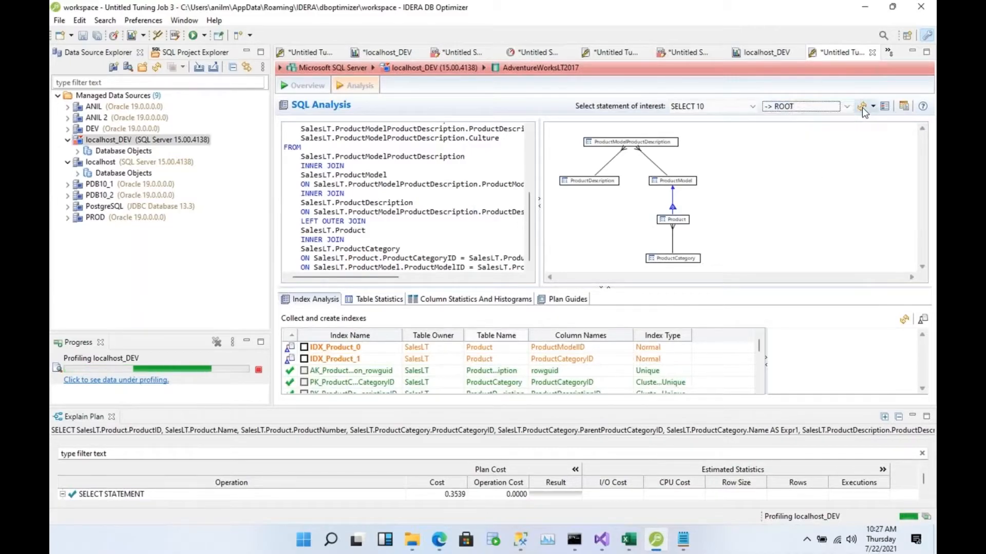
click(874, 108)
click(875, 136)
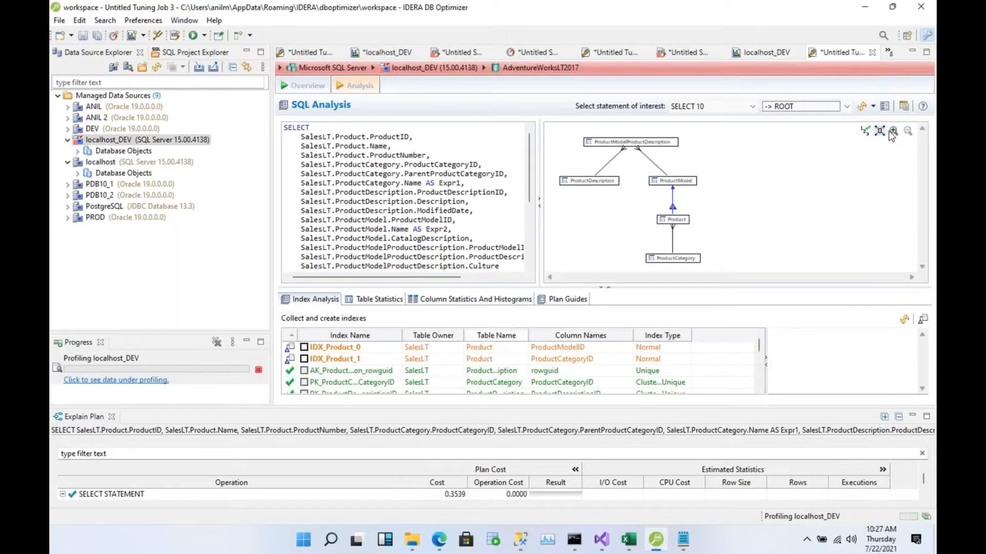
Zoom in on the table diagram and give it more room by minimizing the data source views and closing the explain plan
click(894, 131)
click(893, 131)
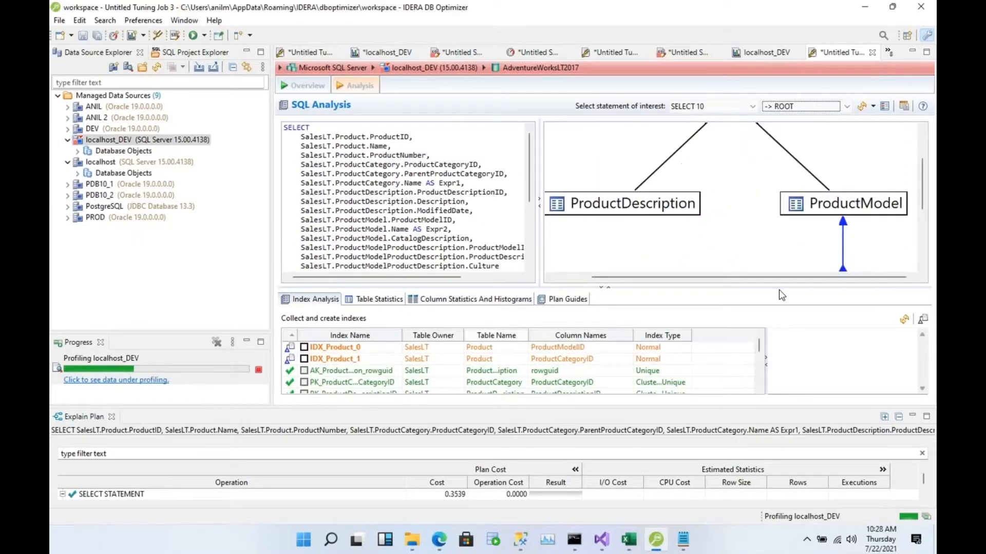
click(246, 52)
click(257, 52)
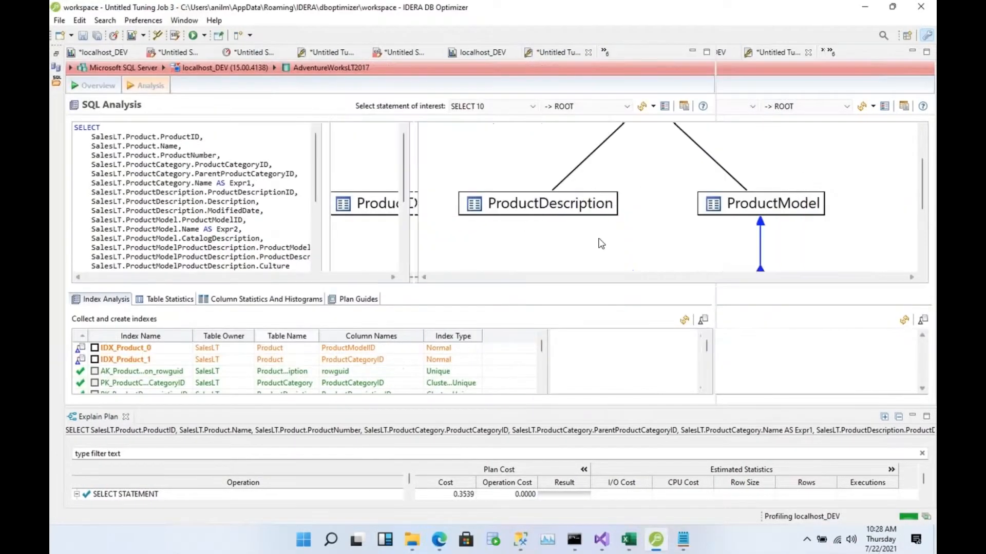
drag(595, 288, 607, 316)
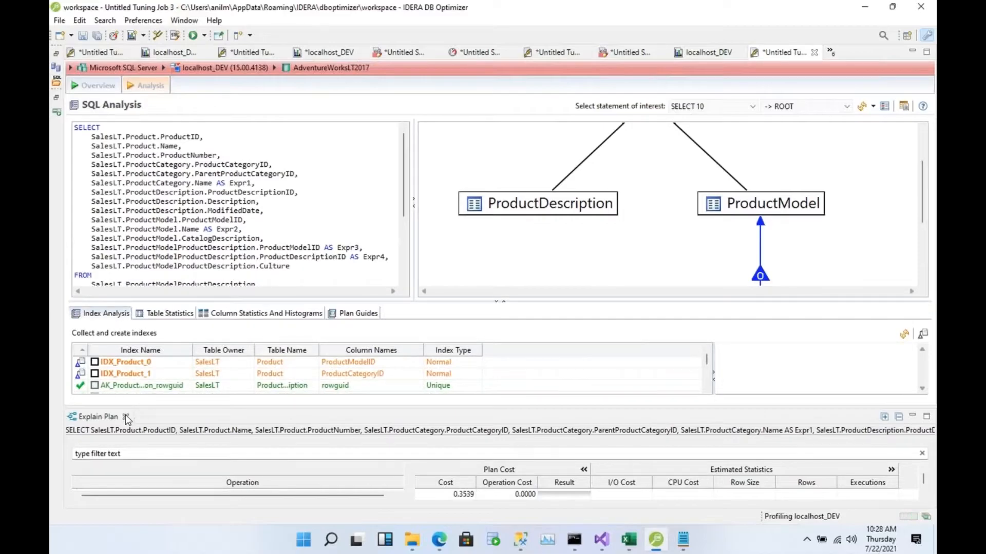
click(125, 416)
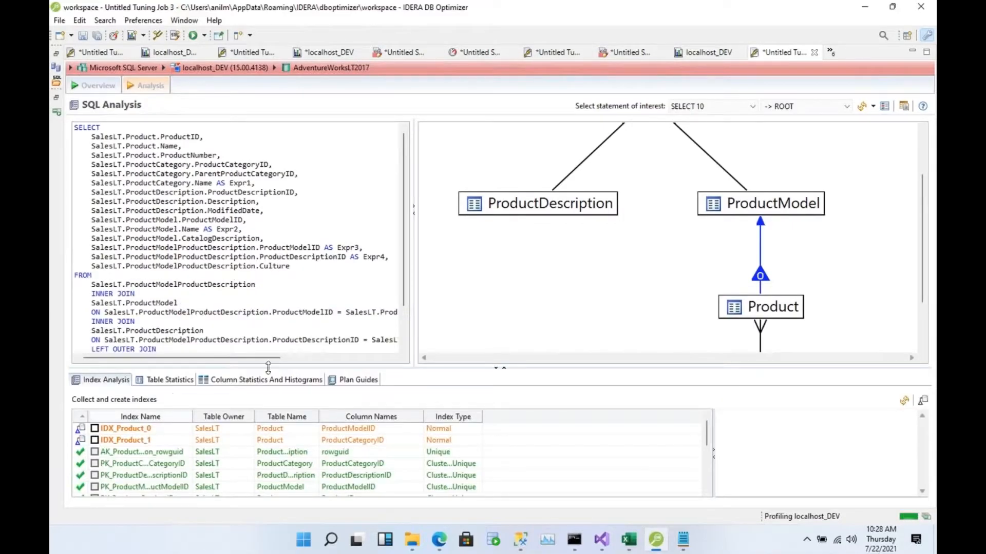
drag(268, 368, 268, 343)
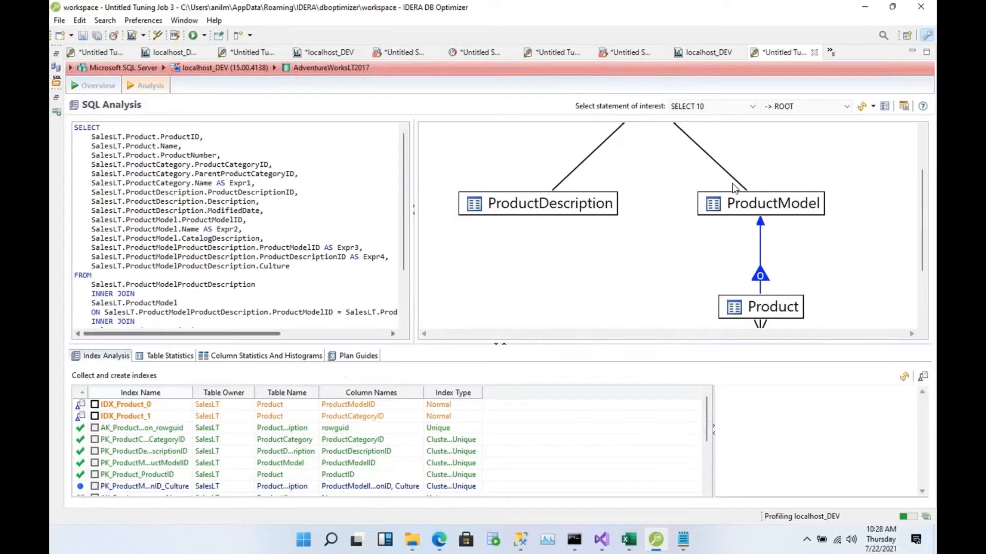
Examine the joins in the table diagram and highlight the LEFT OUTER JOIN on SalesLT.Product in the query text
scroll(676, 167, up, 3)
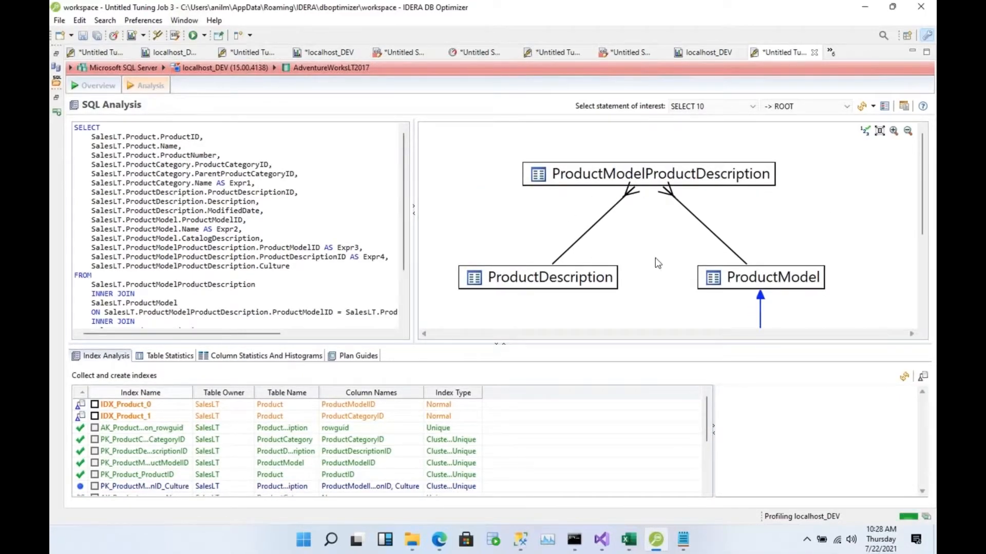
scroll(781, 255, down, 5)
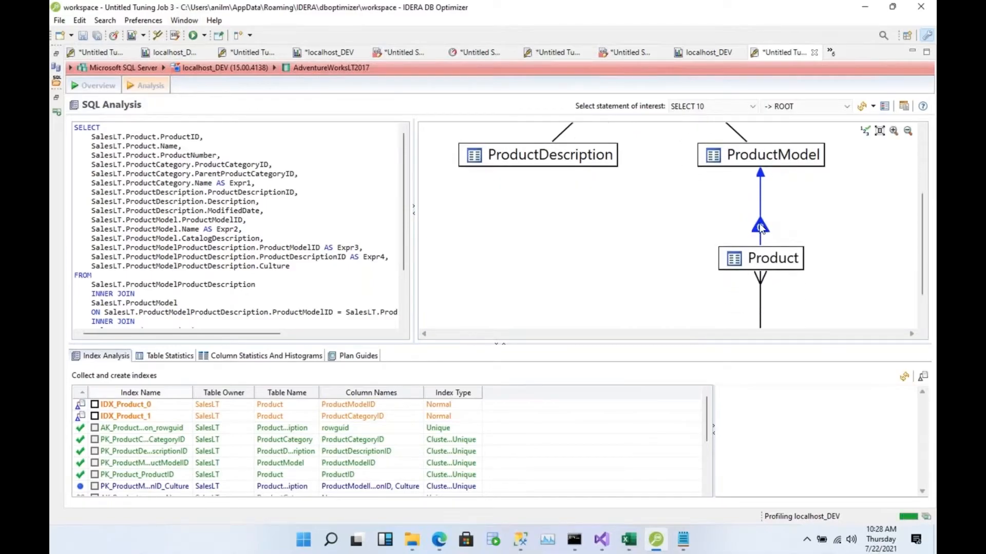
mouse_move(761, 228)
scroll(145, 323, down, 2)
drag(156, 320, 88, 311)
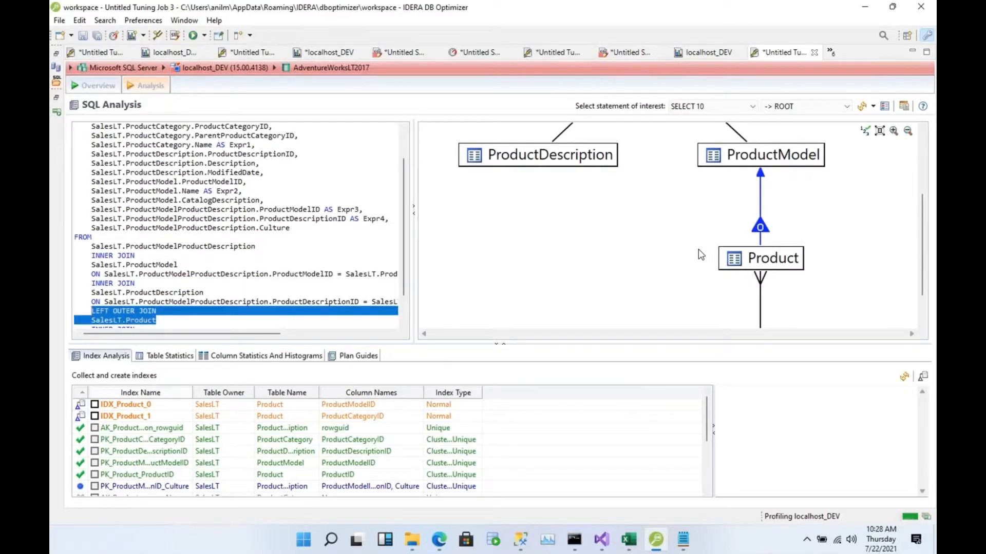
scroll(698, 248, down, 2)
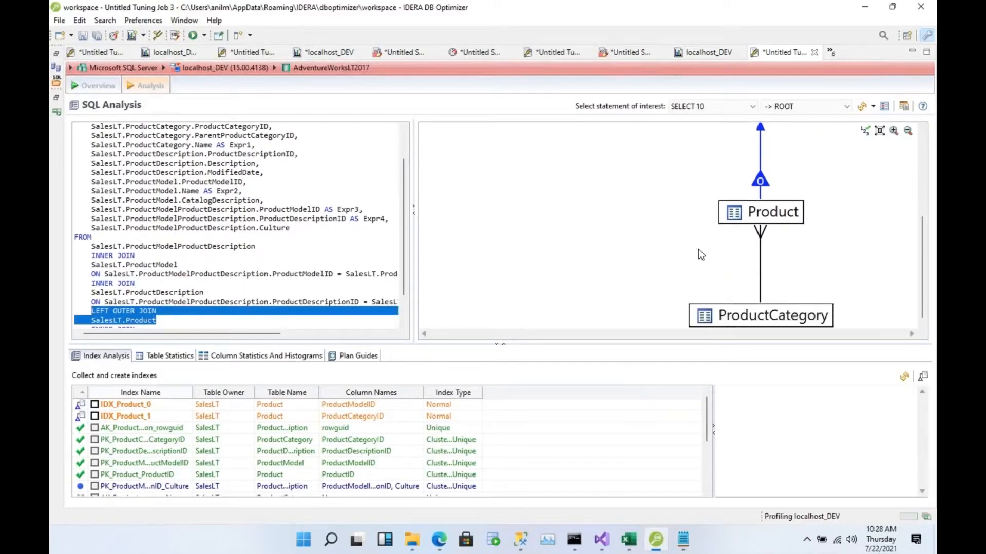
Show the diagram legend and read the rationale for the suggested IDX_Product_0 index on ProductModelID
click(885, 106)
scroll(878, 269, down, 2)
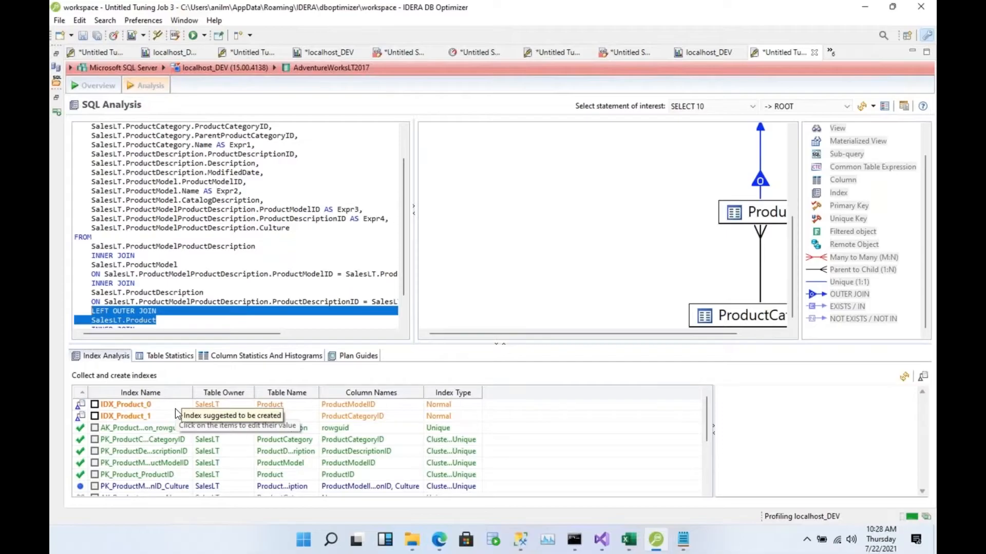
click(145, 407)
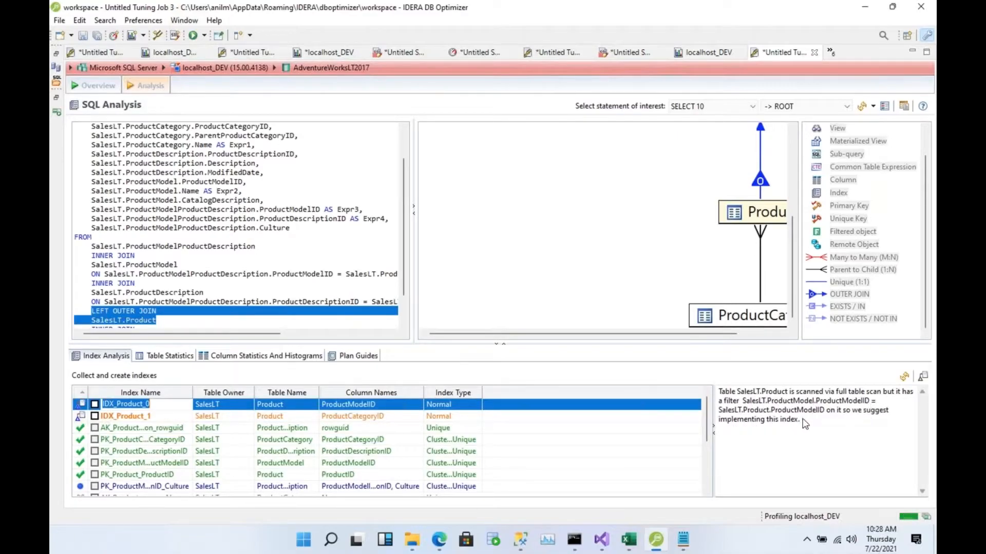
Mark the suggested IDX_Product_0 index for creation and view the index types available for it
click(95, 405)
click(478, 406)
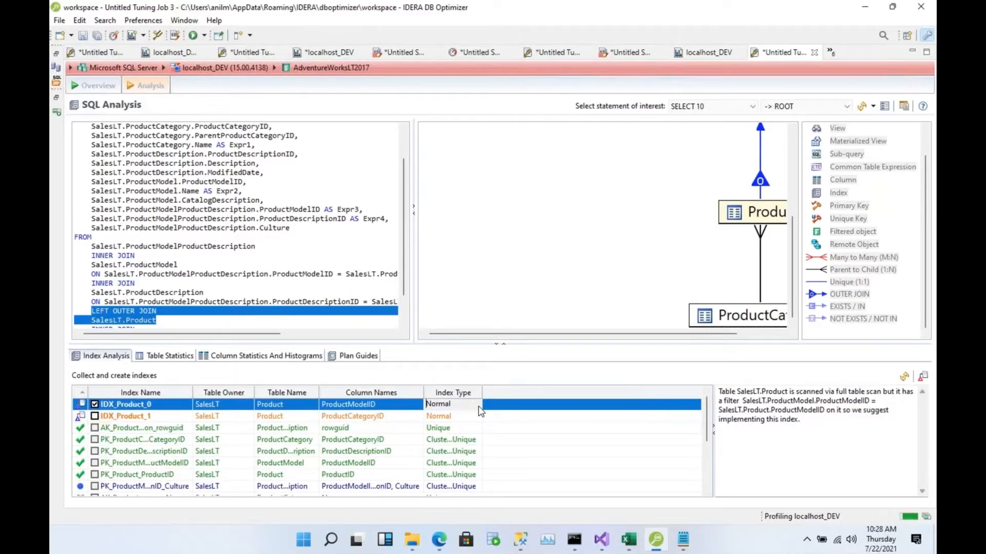
click(479, 407)
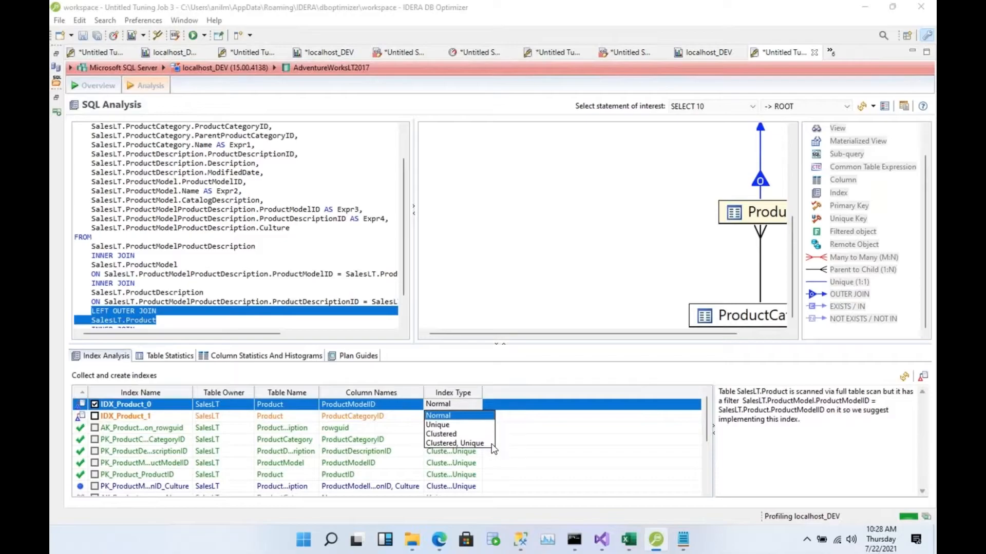
Preview the CREATE INDEX script for IDX_Product_0, set to open in a SQL editor, and leave without creating the index
right_click(461, 404)
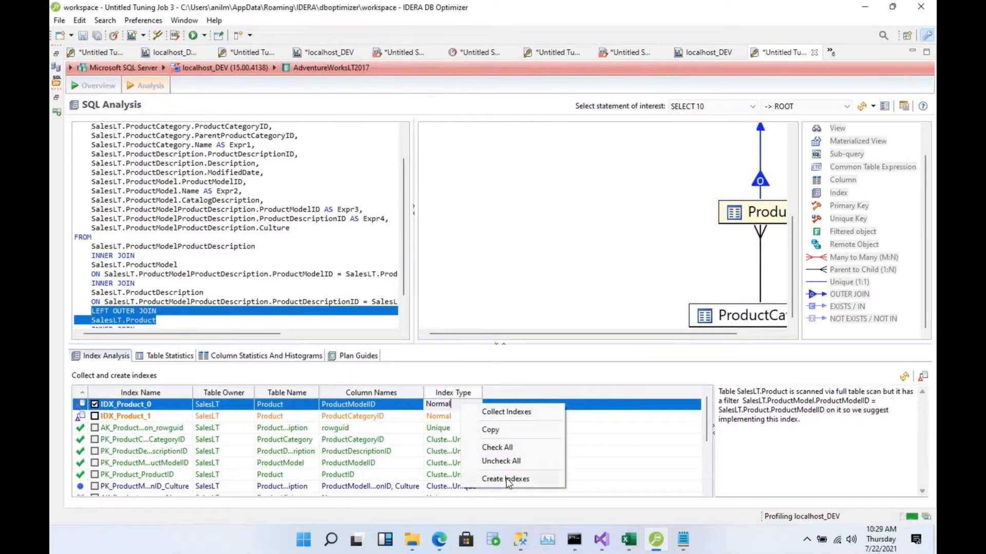
click(506, 480)
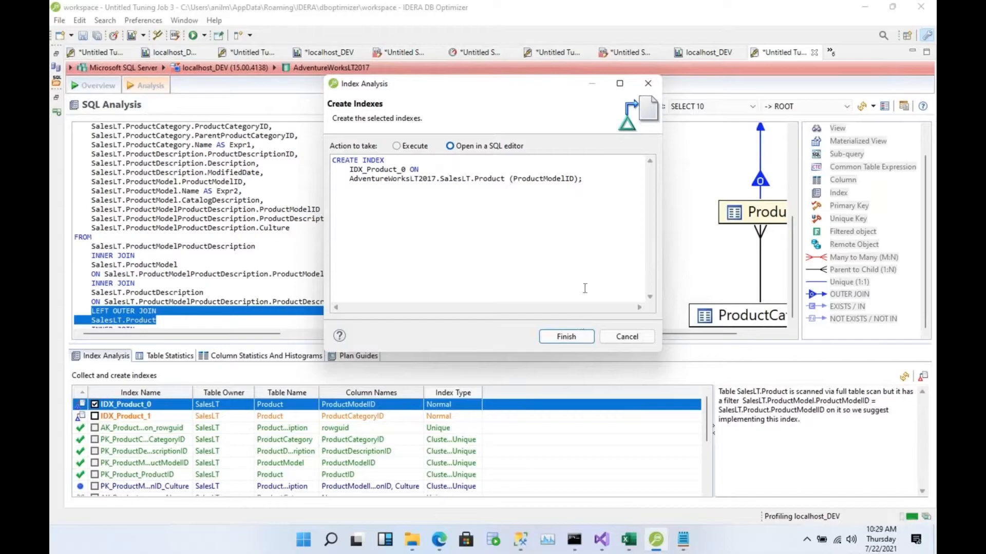
click(566, 337)
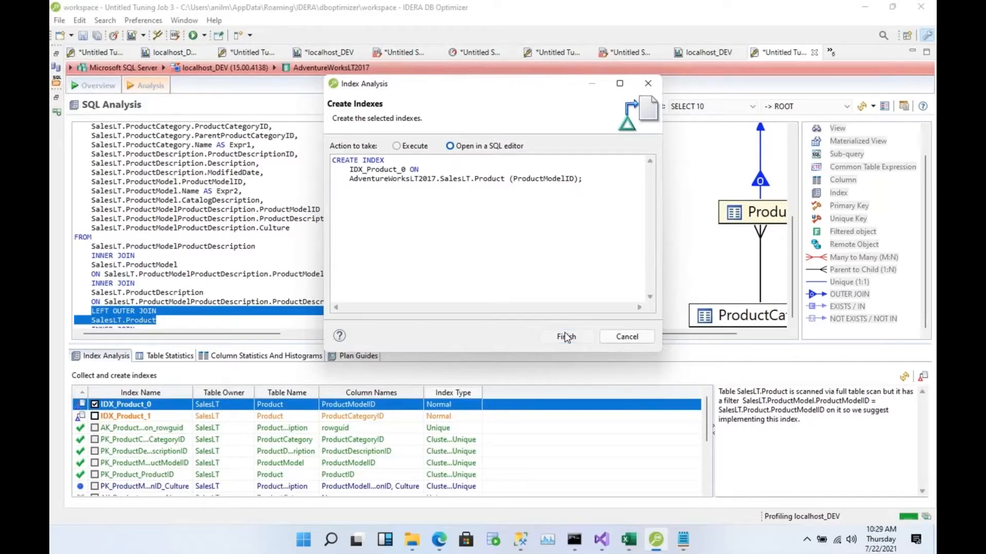
click(621, 337)
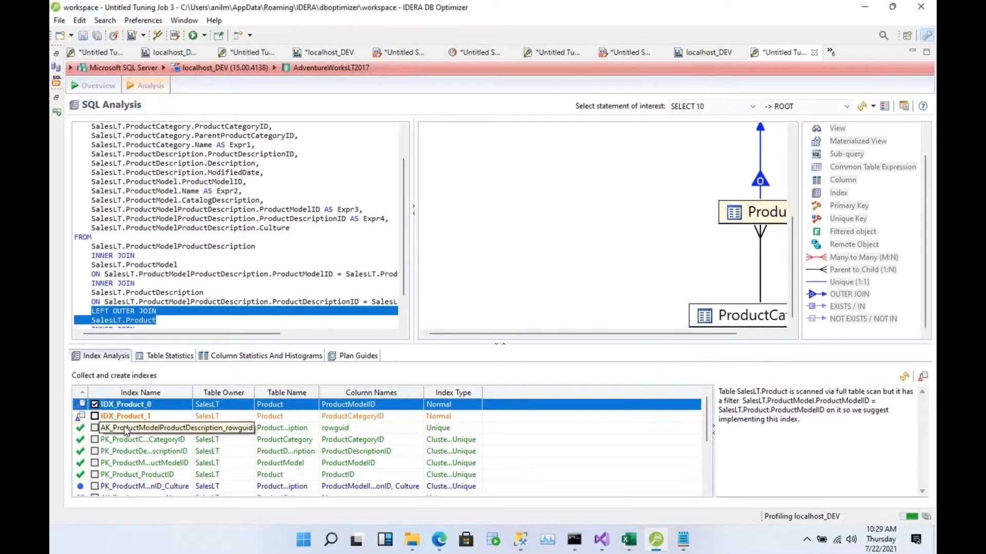
Read the usage notes for a used, a possibly usable and an unused index, enlarging the index list to show all entries
click(125, 429)
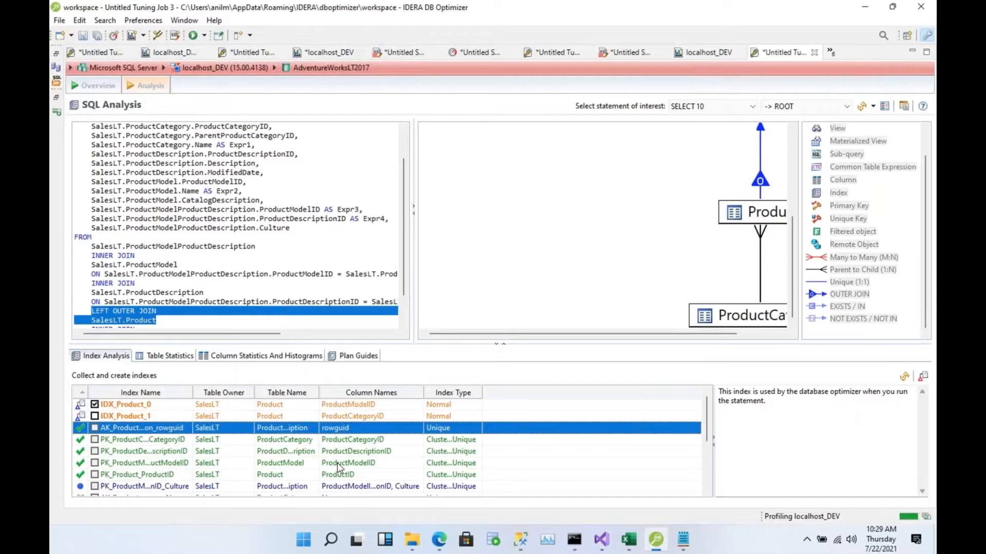
click(186, 488)
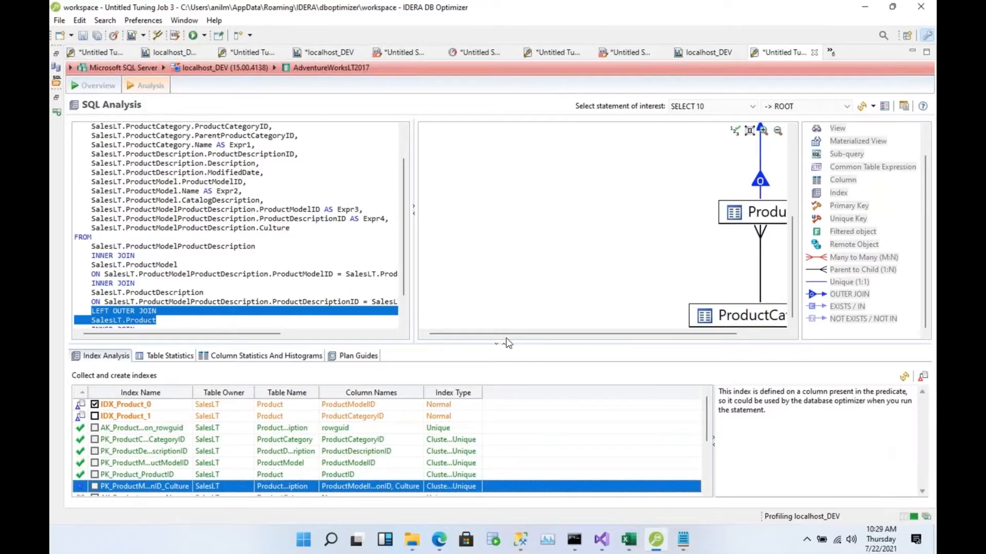
drag(513, 344, 514, 210)
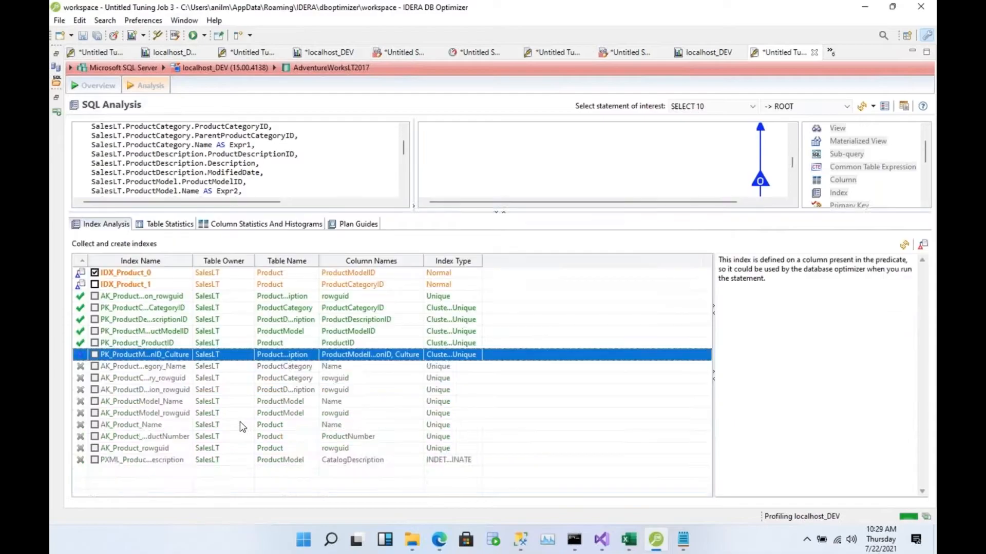
click(170, 391)
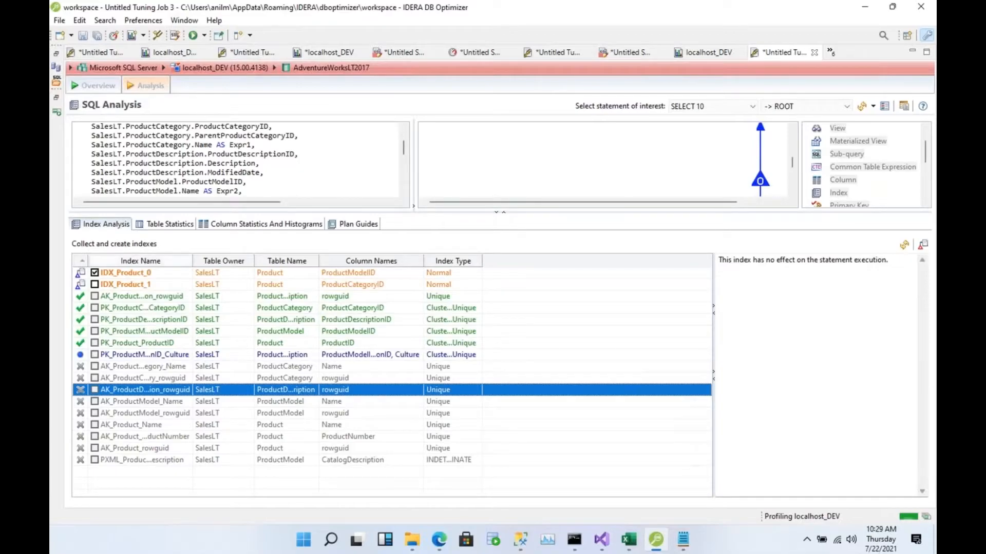
Examine the table statistics of ProductCategory, expanding its three partitions down to their allocation units
click(160, 224)
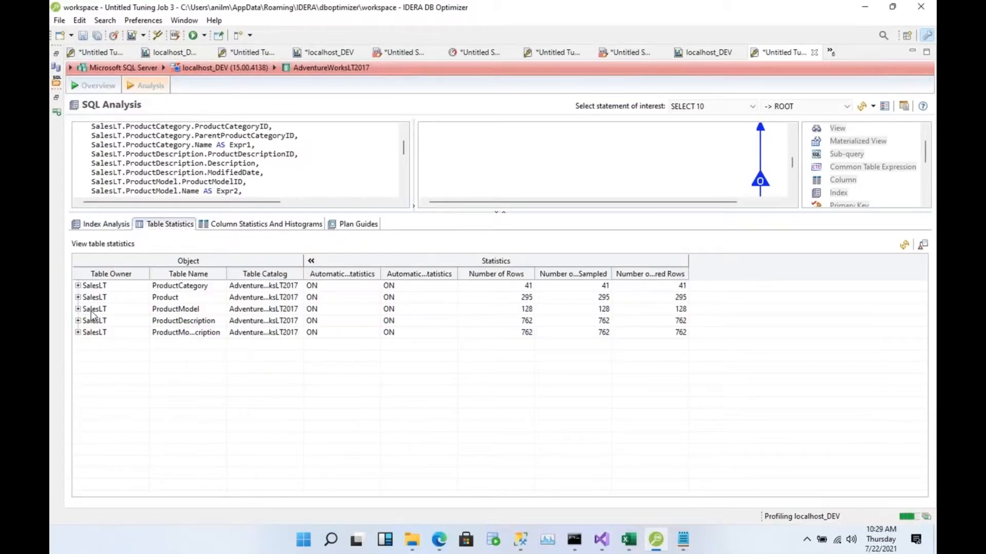
click(77, 286)
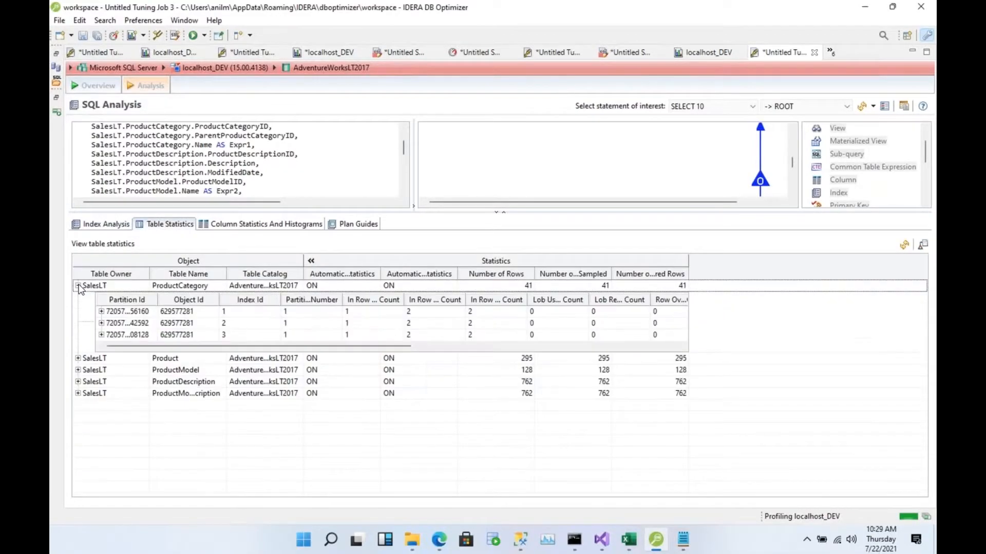
click(101, 312)
click(101, 361)
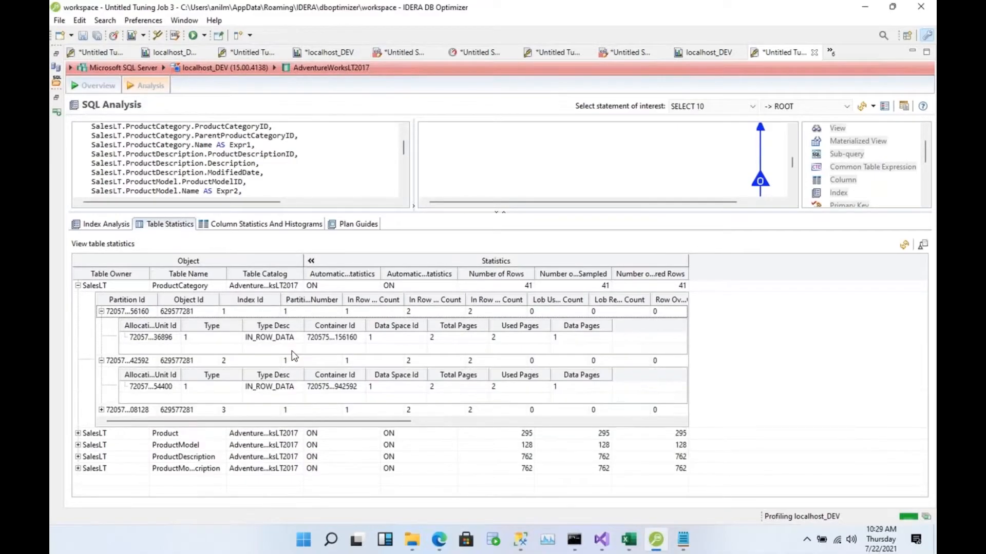
click(101, 410)
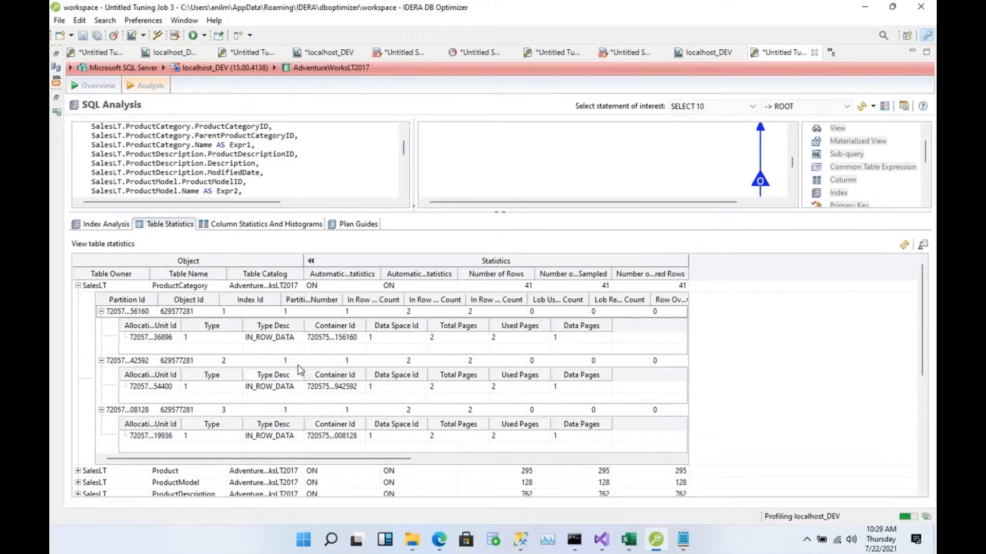
Inspect the partition statistics of the Product and ProductModel tables, expanding the first partition of each to its allocation units
click(77, 471)
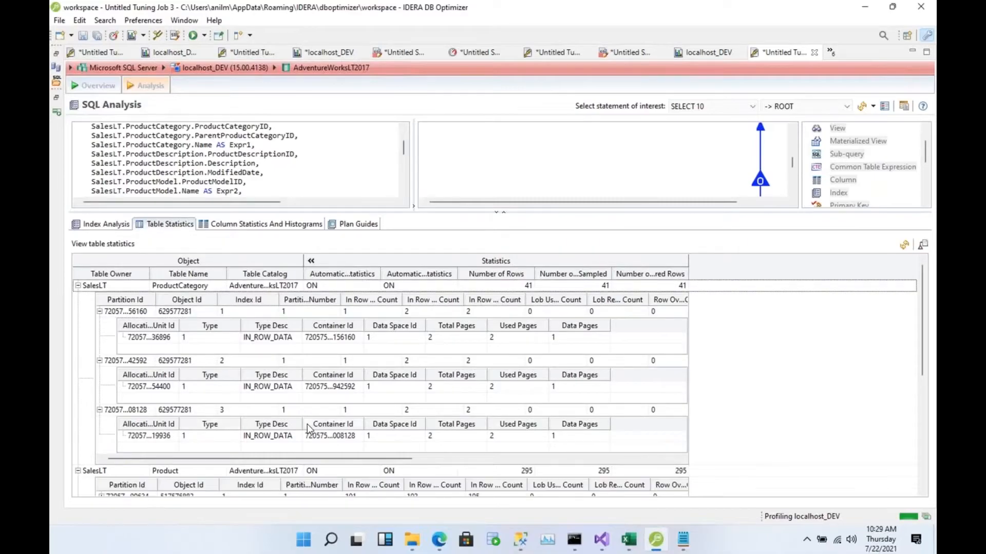
scroll(790, 369, down, 3)
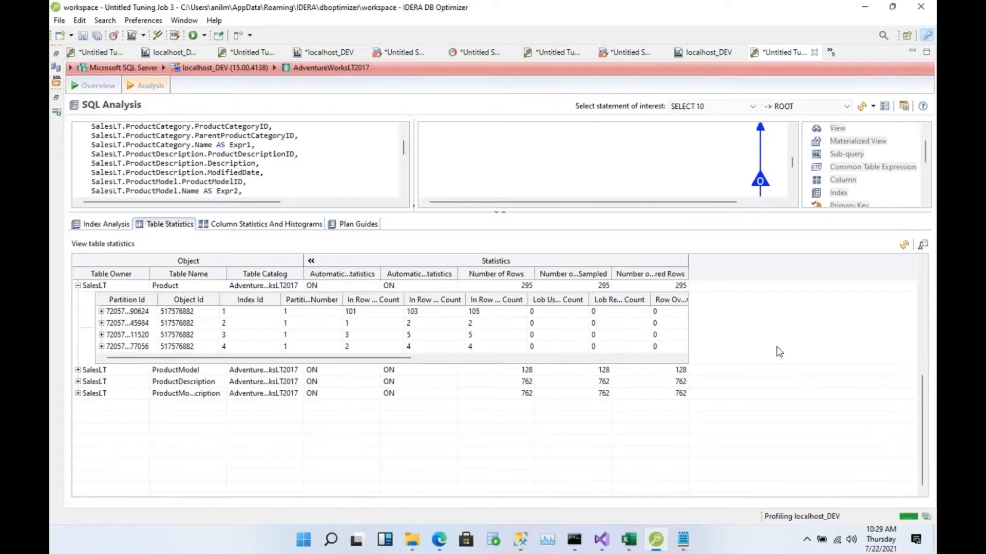
click(101, 312)
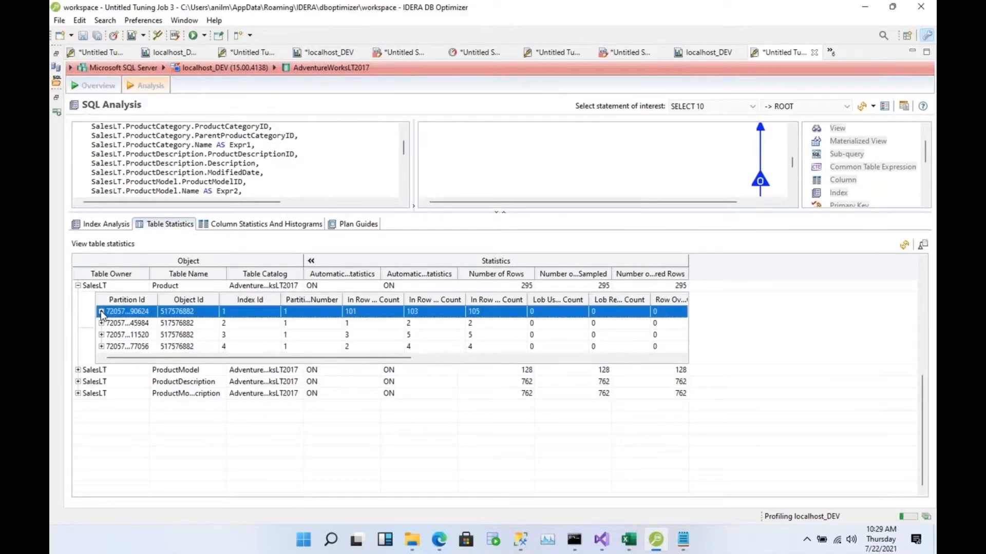
click(159, 342)
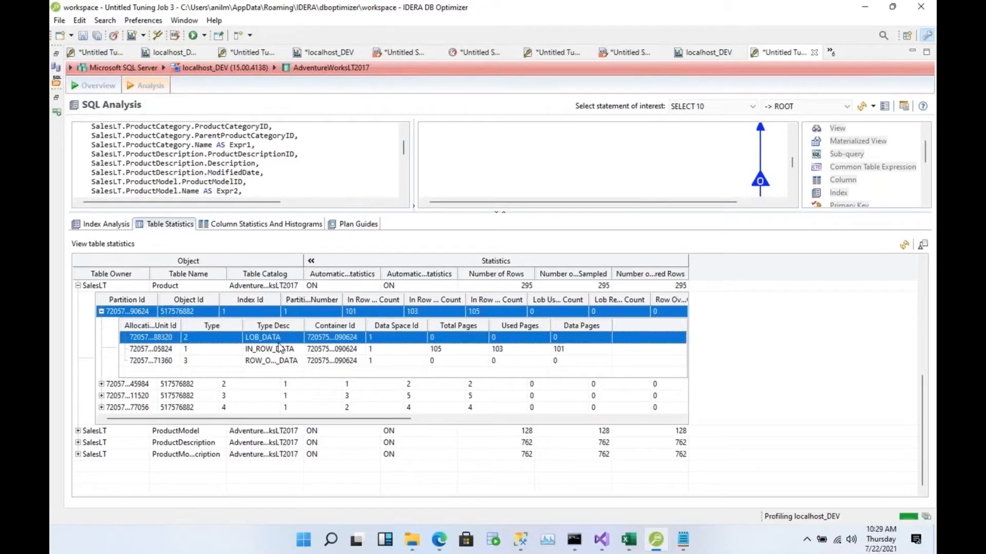
click(288, 359)
click(291, 350)
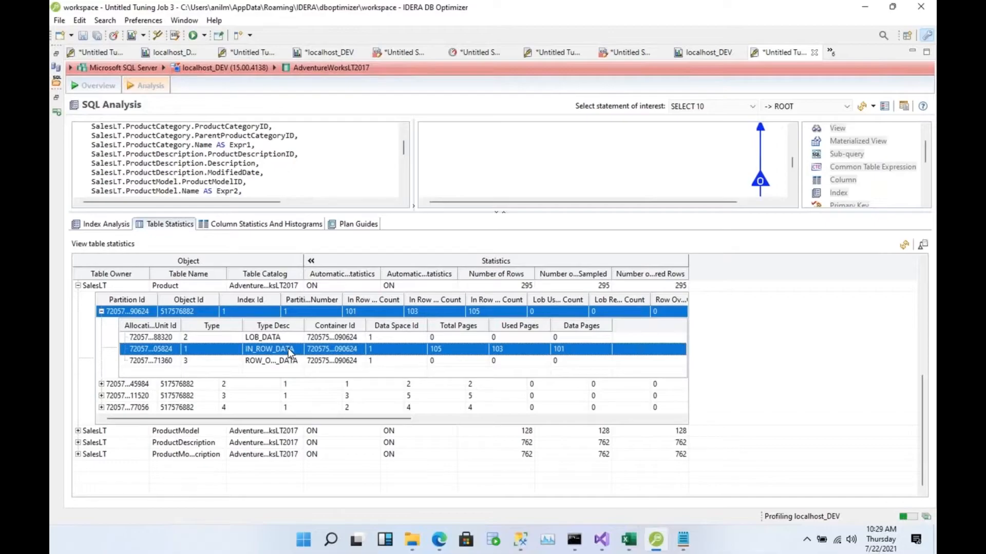
click(78, 431)
click(101, 456)
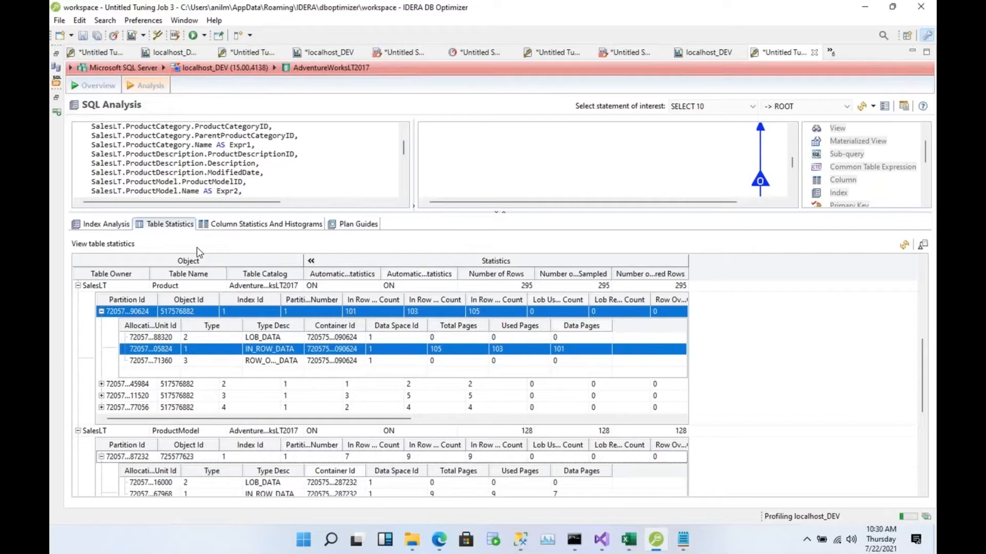
Examine the column statistics histograms for ProductCategory's ProductCategoryID and for the composite key that includes Culture
click(246, 225)
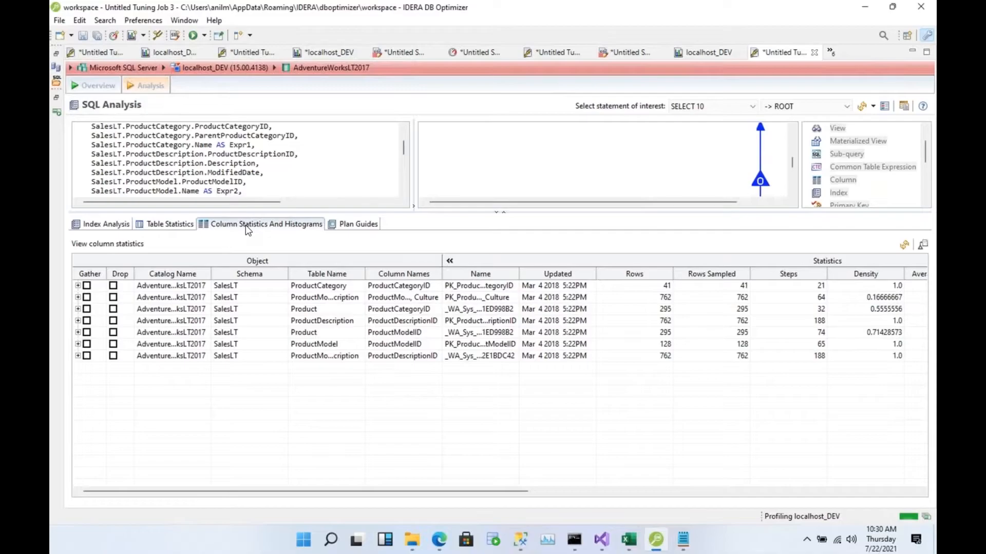
click(78, 285)
scroll(215, 360, down, 2)
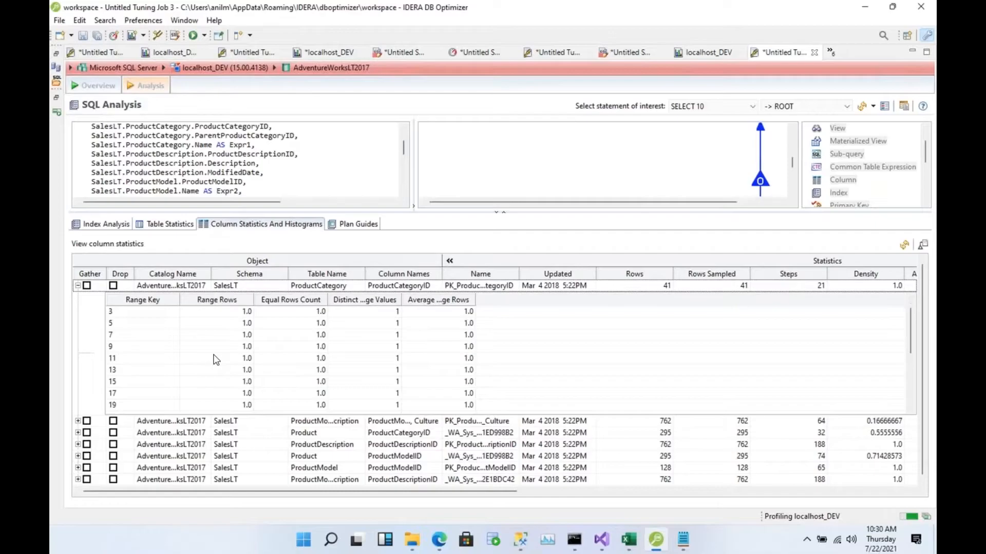
click(78, 421)
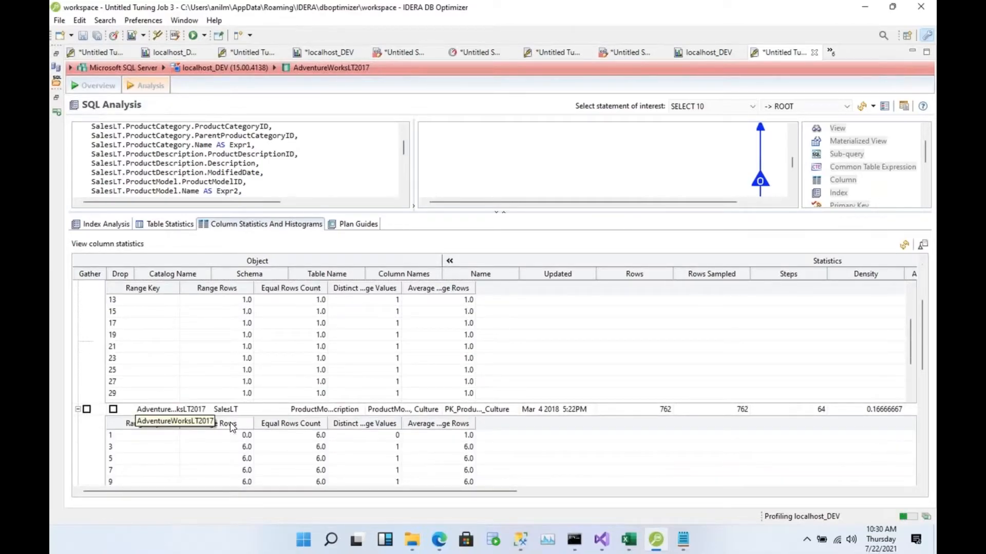
Check the plan guides, review the column histograms again, and return to the index analysis with the query and diagram area enlarged
click(339, 226)
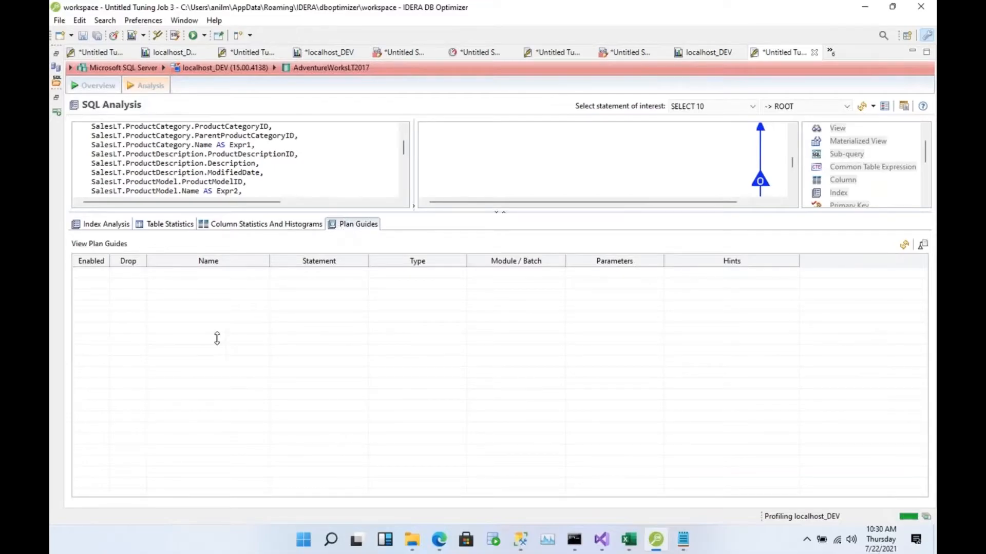
click(288, 224)
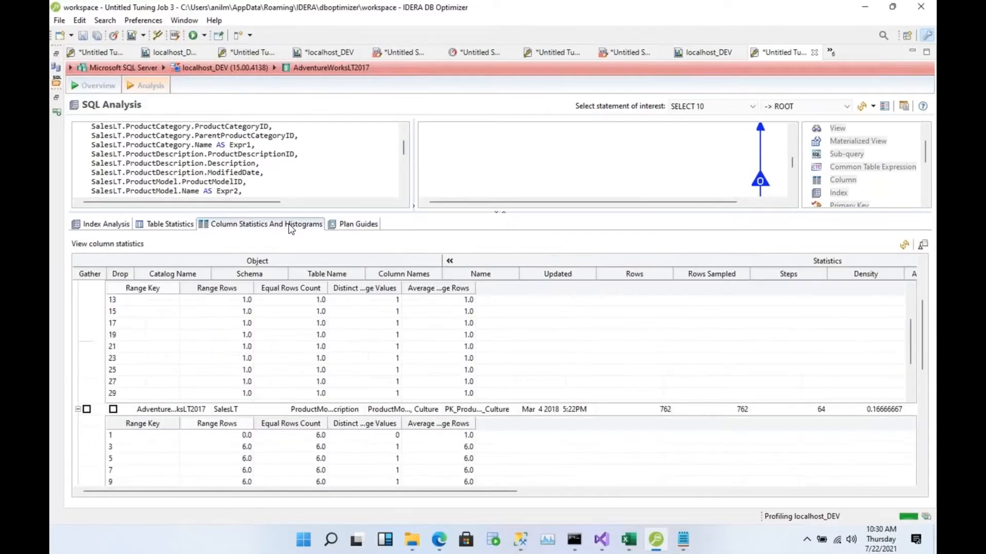
scroll(462, 358, down, 2)
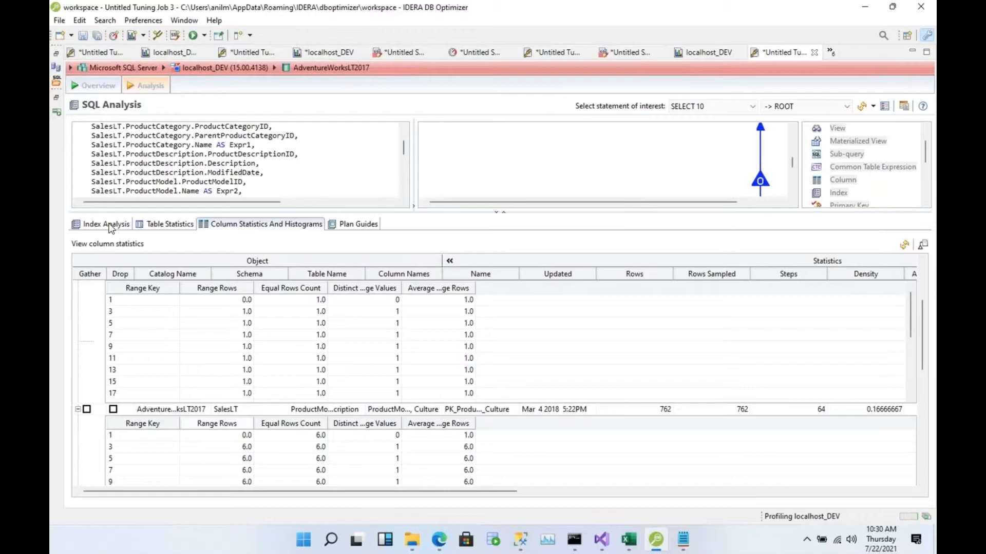
click(105, 224)
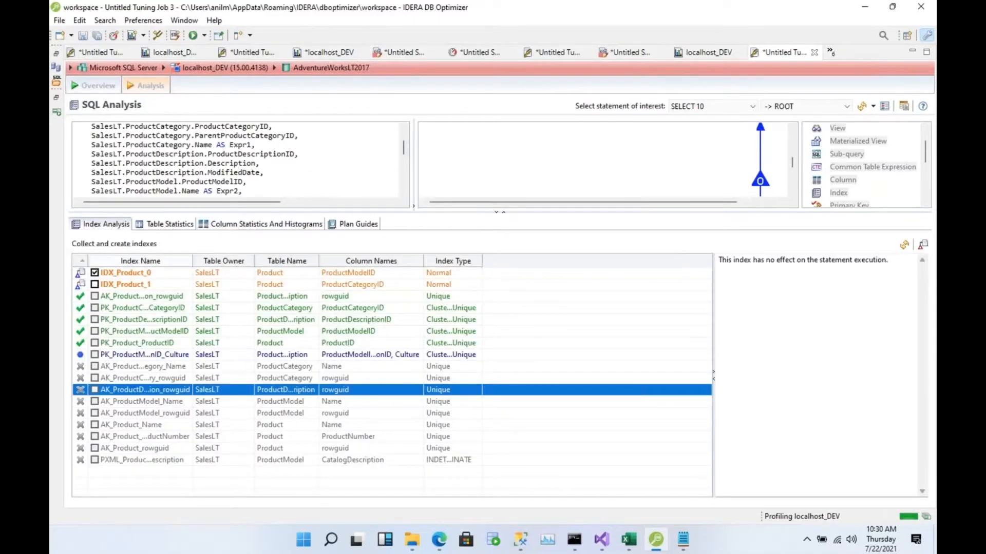
drag(453, 212, 471, 393)
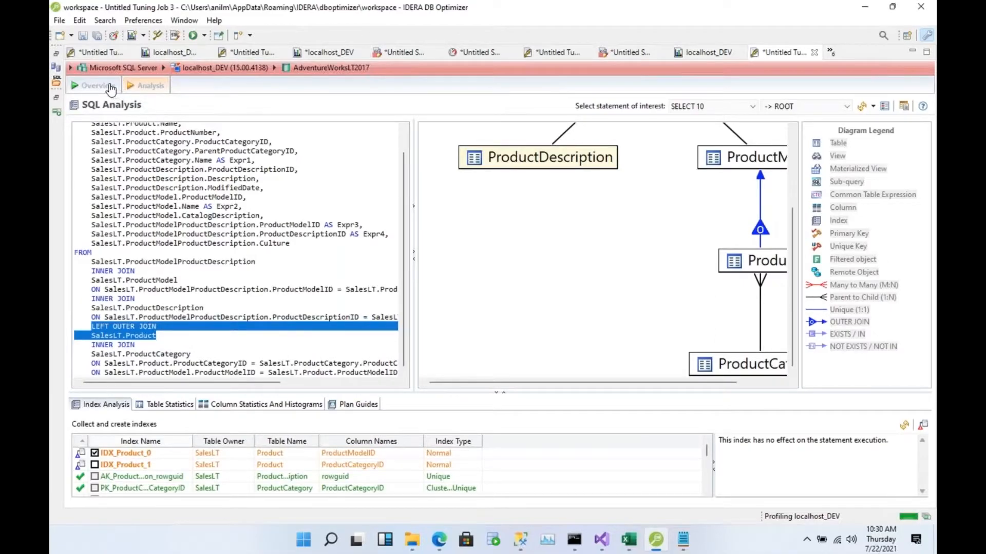
Review the query in Untitled SQL Load 2, and return to Untitled Tuning Job 3's overview of generated cases
click(623, 55)
click(471, 55)
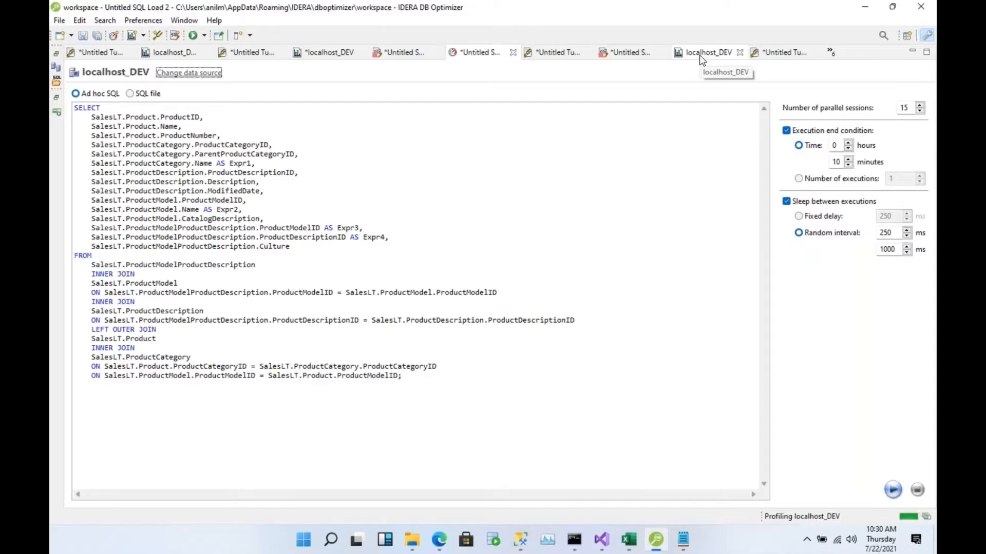
click(783, 52)
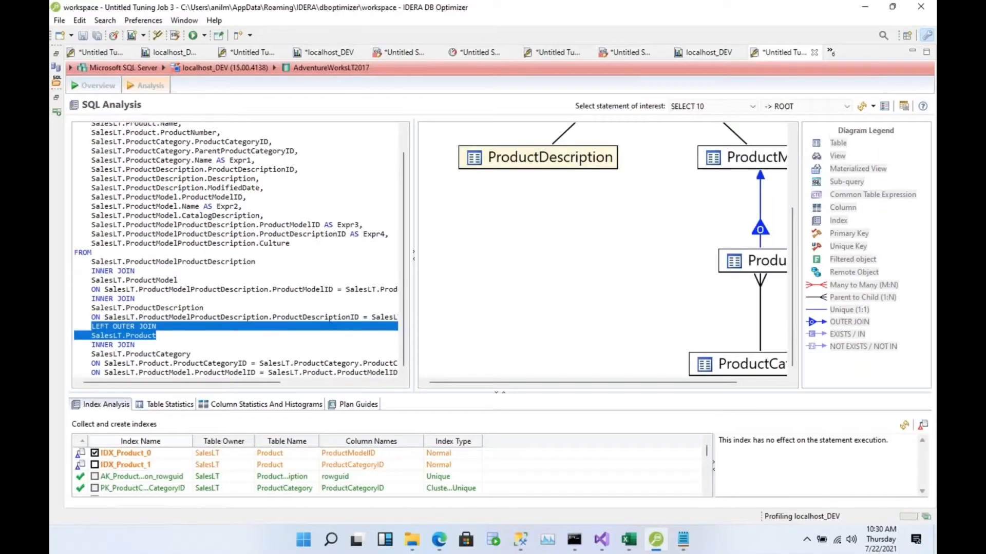
click(97, 85)
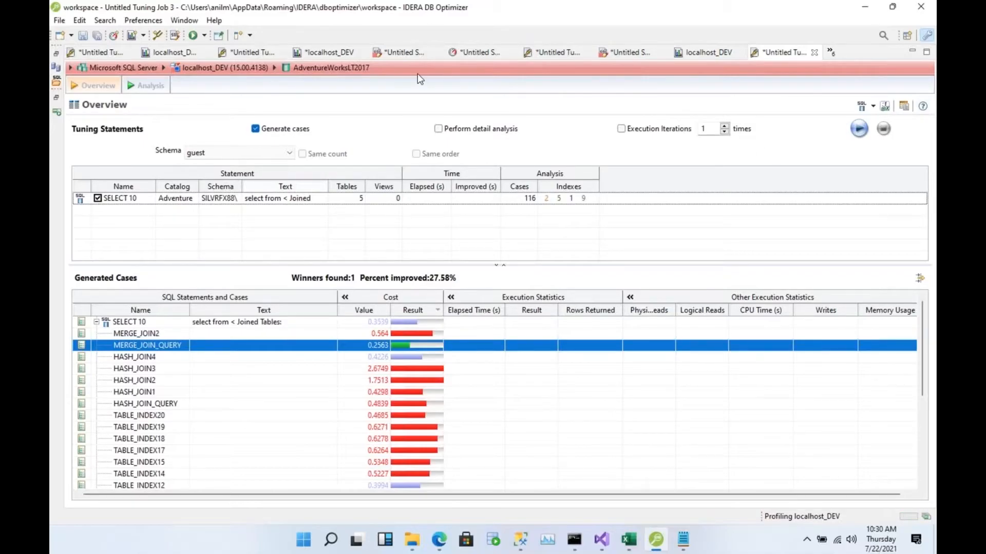
Return to the recorded localhost_DEV profile session with no filter and clear the time selection on its load chart
click(708, 53)
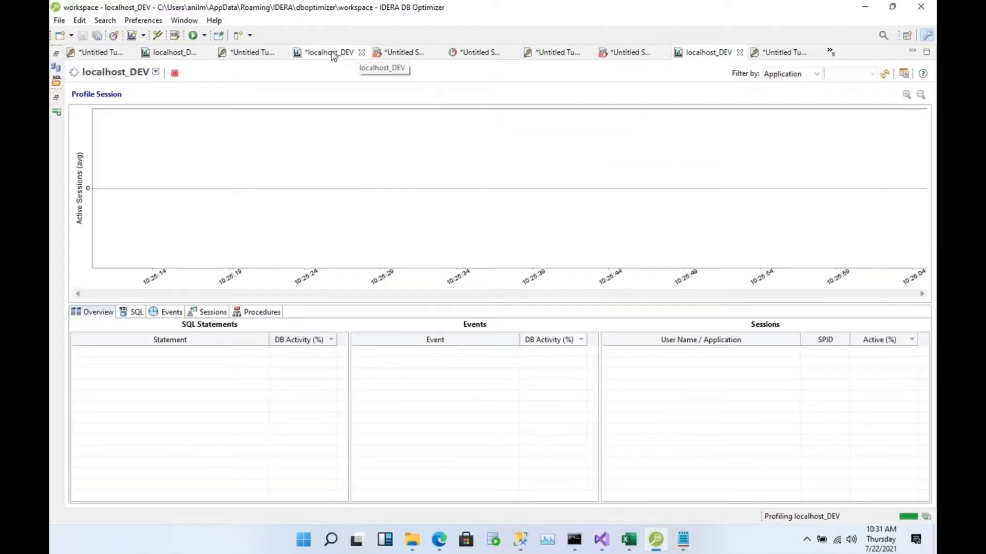
click(328, 52)
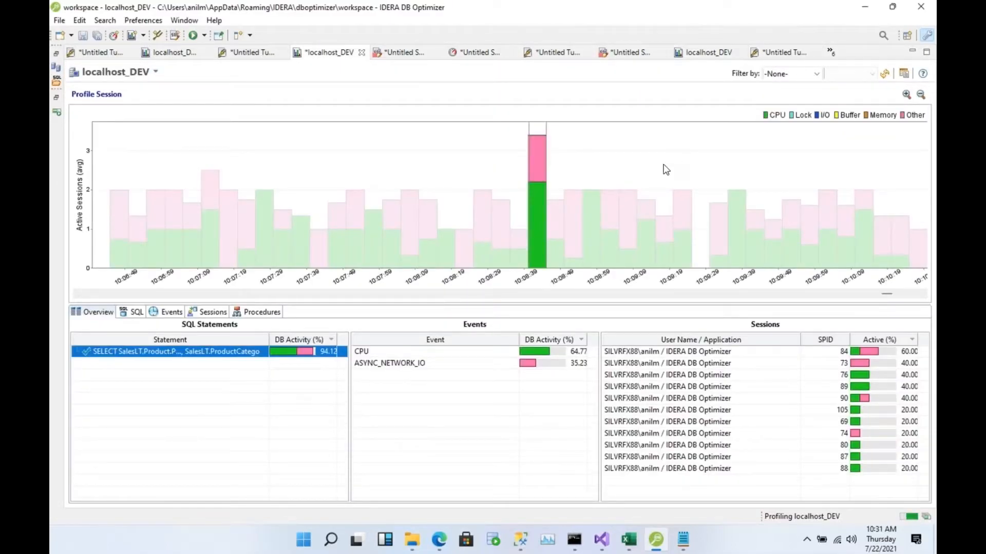
click(650, 176)
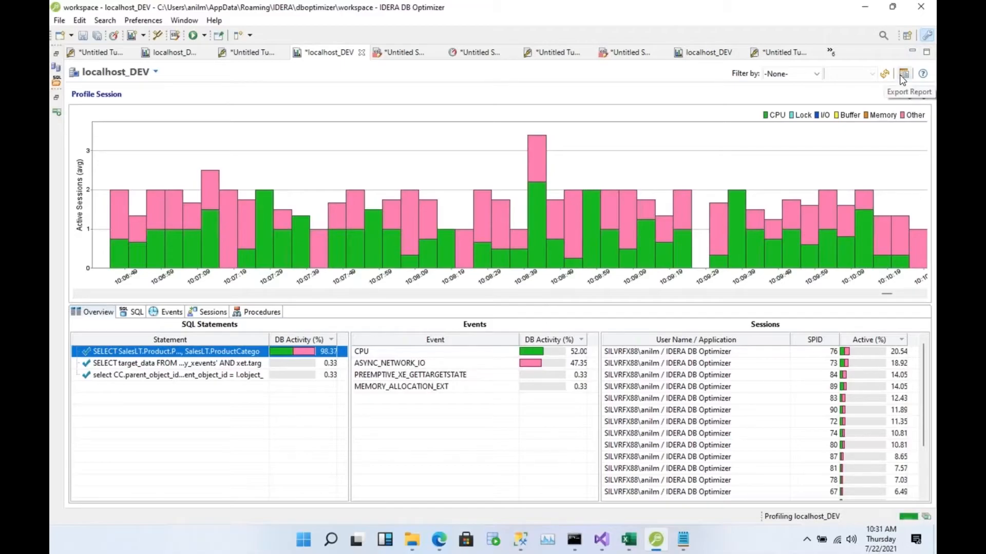
Review the profile report export options for SQL, Events, Sessions and Procedures along with the export location, and close without exporting
click(901, 74)
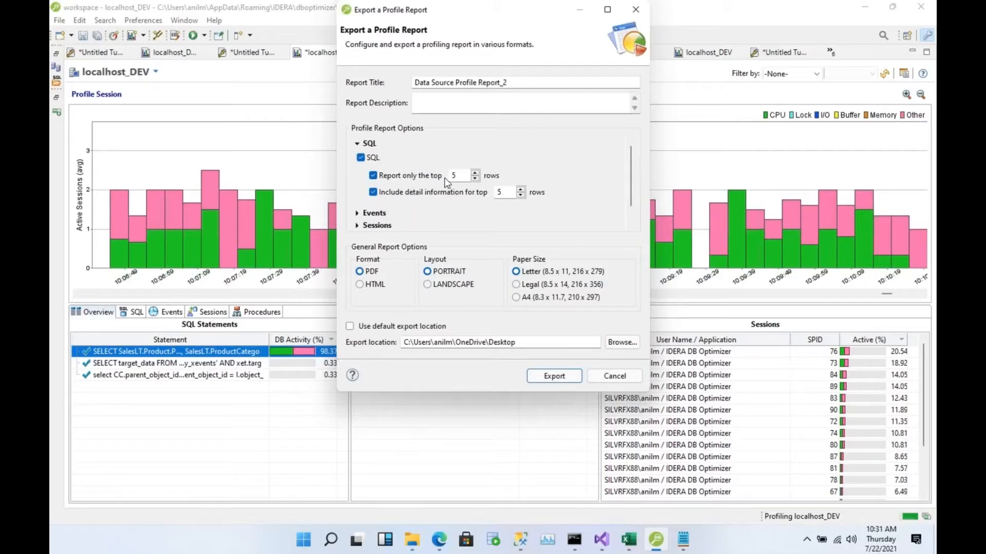
scroll(444, 179, down, 1)
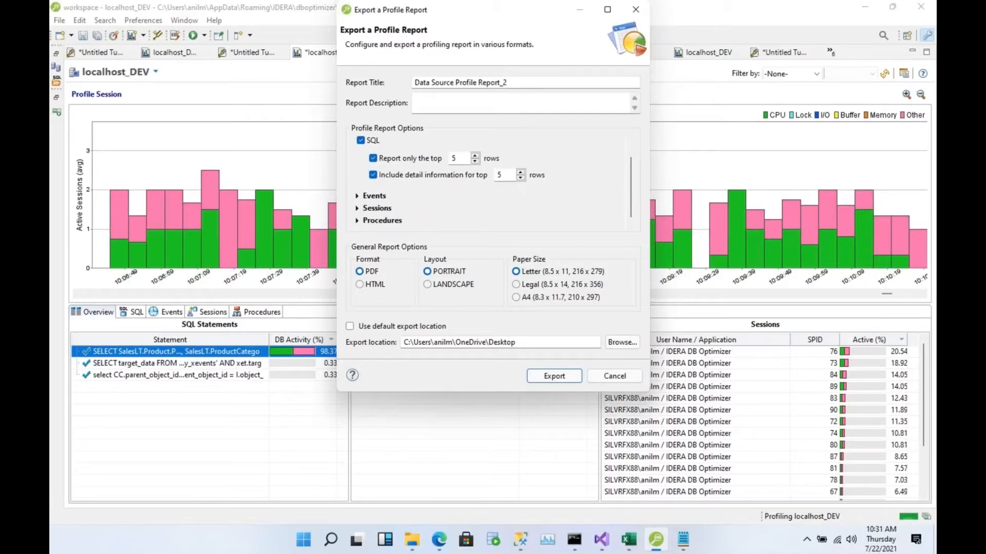
click(358, 196)
scroll(508, 212, down, 2)
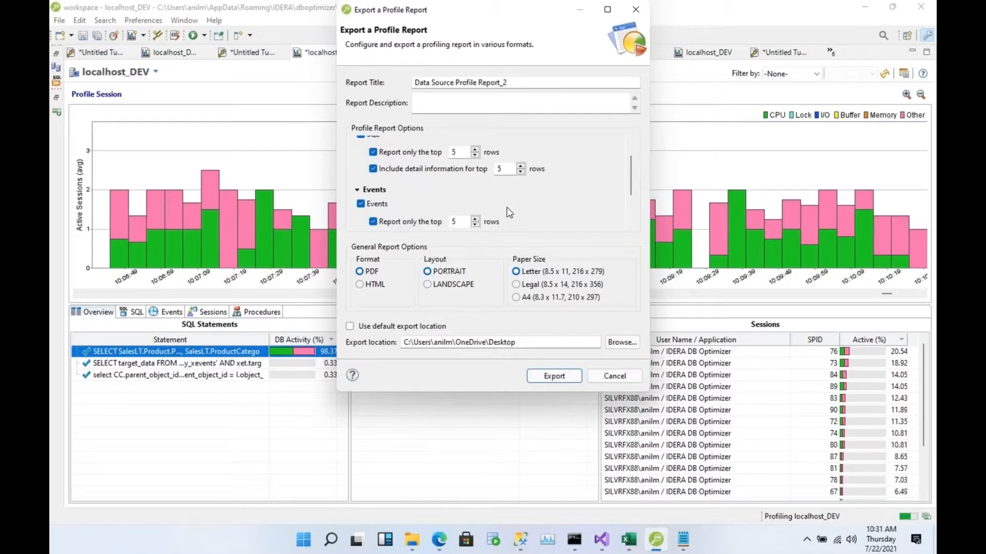
scroll(444, 174, down, 2)
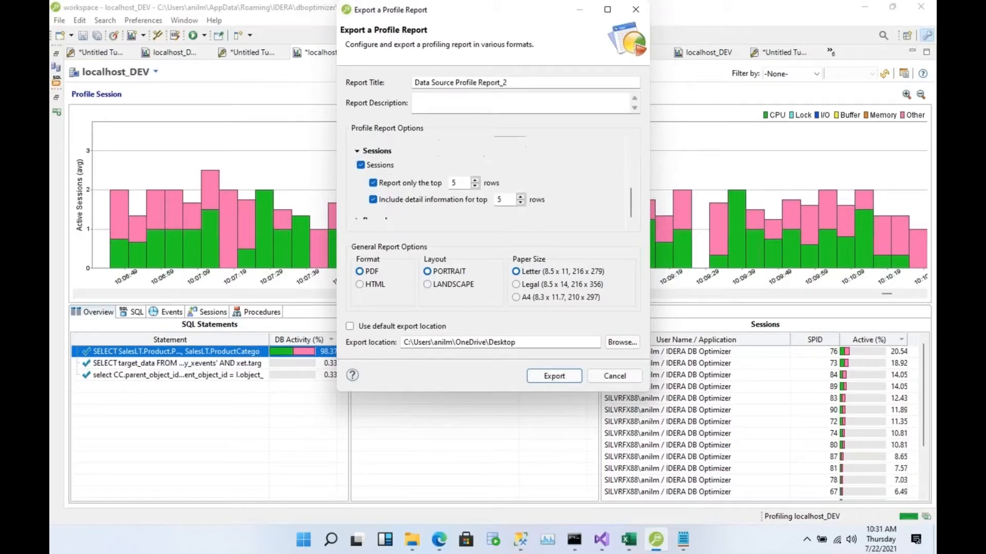
click(356, 220)
scroll(488, 180, down, 1)
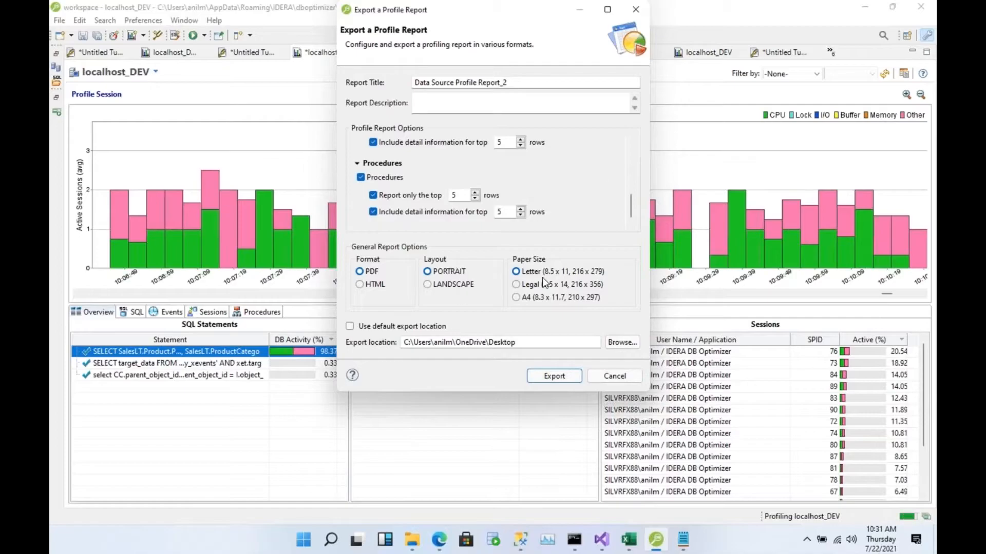
double_click(547, 343)
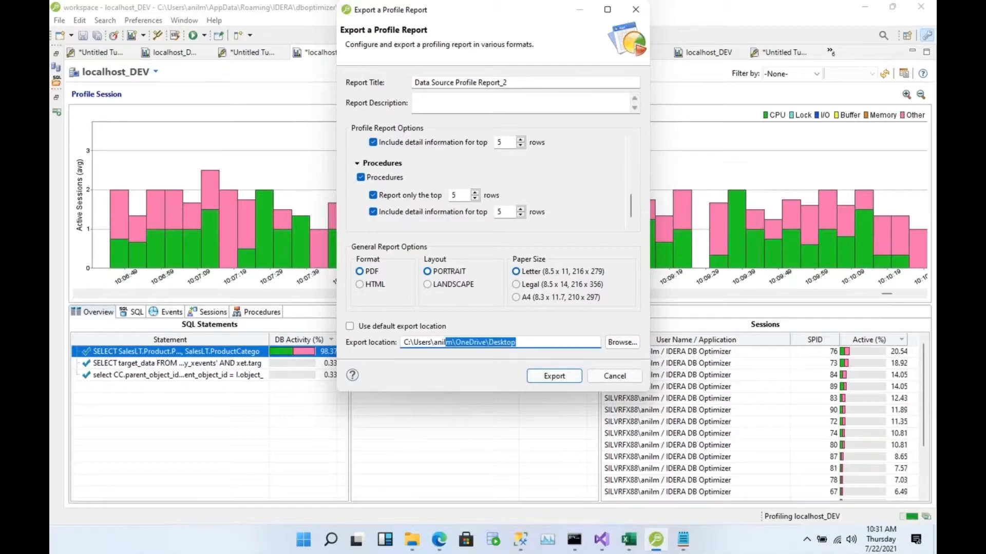
click(618, 376)
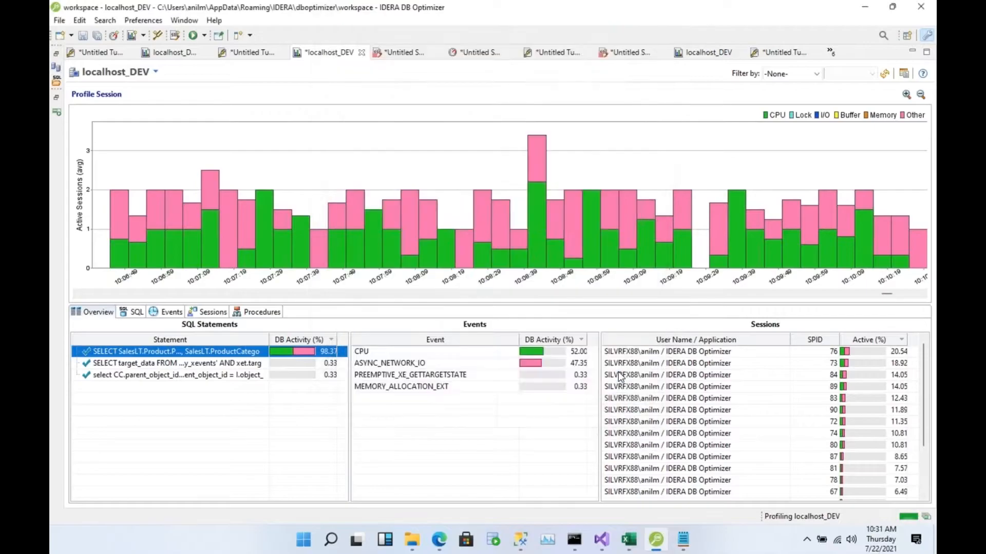
Open the Data Source Profile Report_Demo PDF from the Desktop folder and enlarge its pages for reading
mouse_move(413, 540)
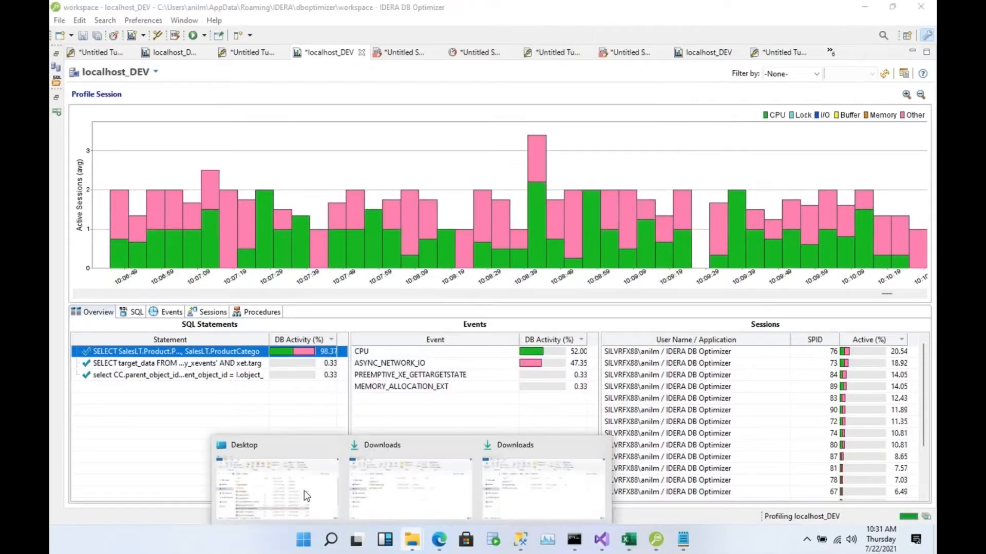
click(298, 488)
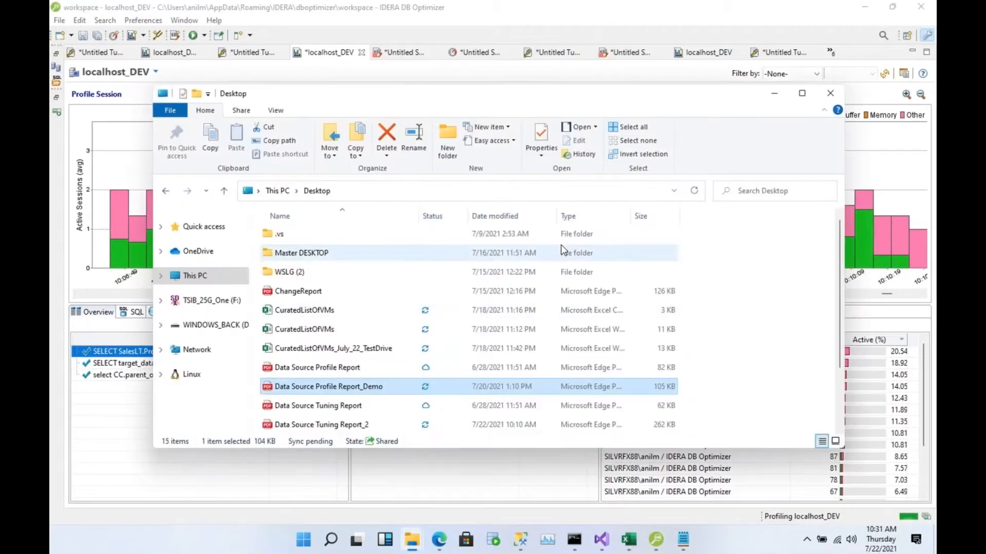
double_click(367, 385)
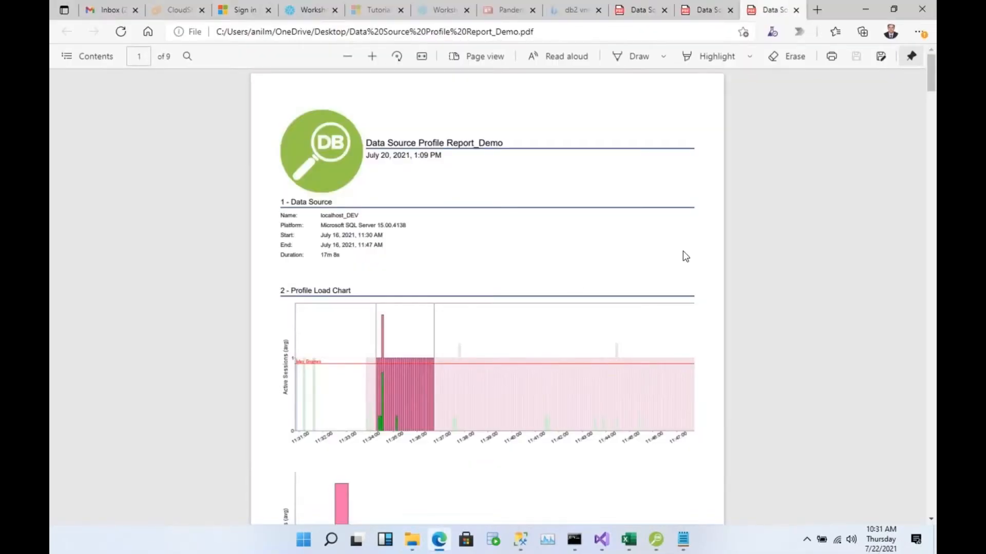
click(372, 58)
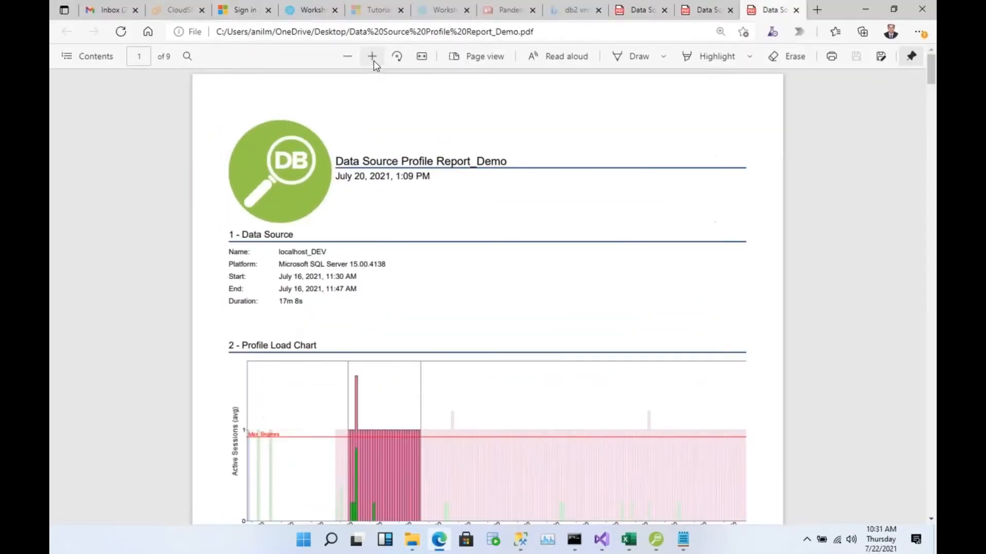
click(376, 64)
Examine the profile report's data source details, load charts, top SQL statements, and the text and session details of each statement
scroll(508, 218, down, 8)
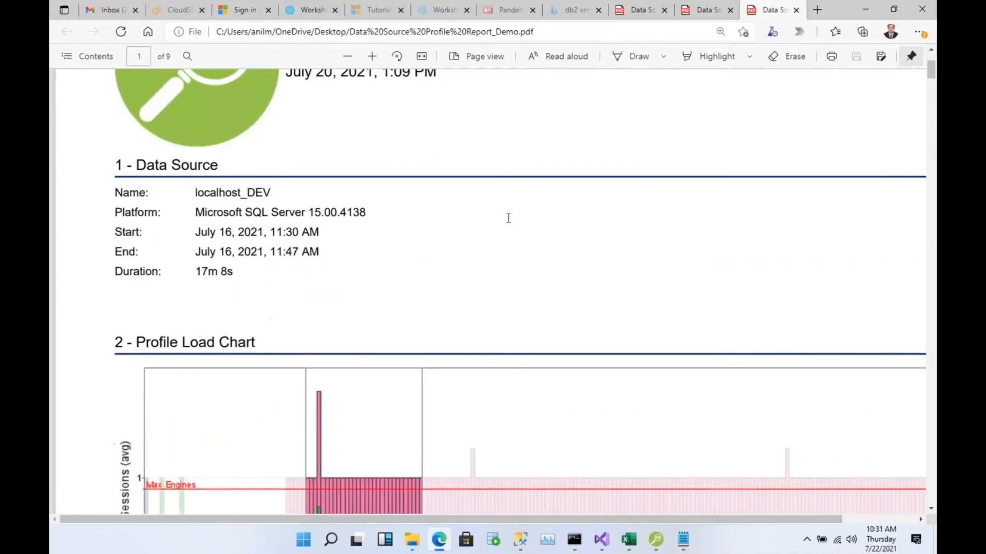
scroll(527, 234, down, 1)
scroll(528, 235, down, 10)
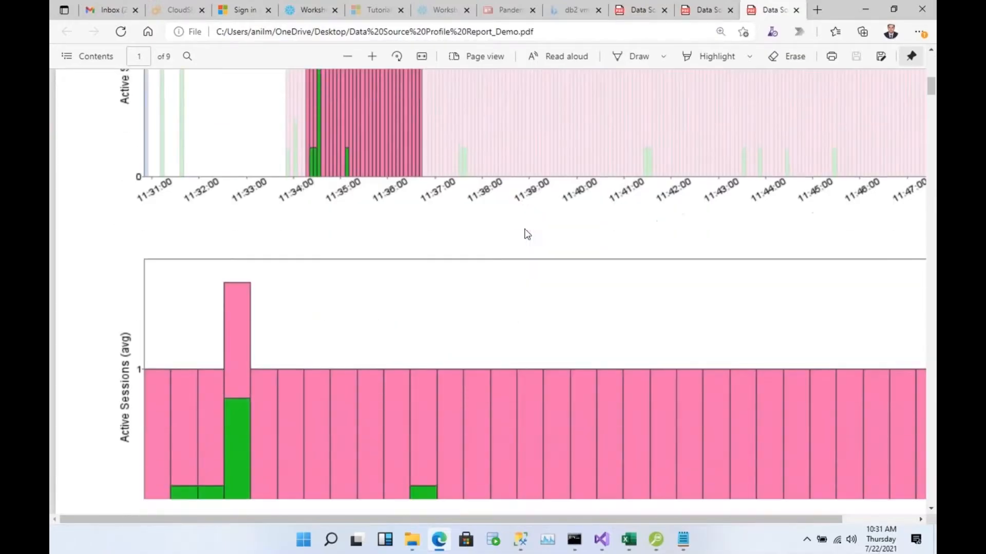
scroll(527, 235, up, 6)
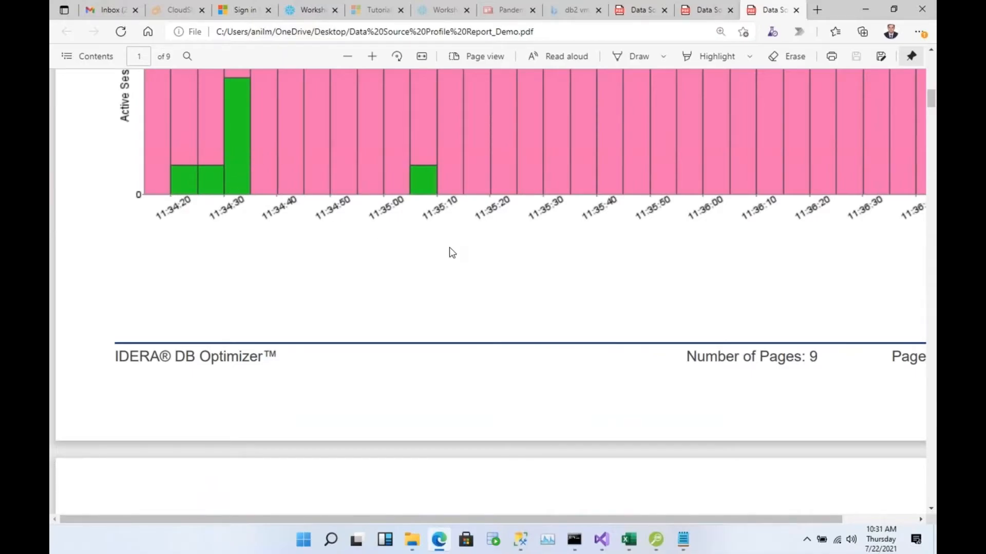
scroll(449, 248, down, 10)
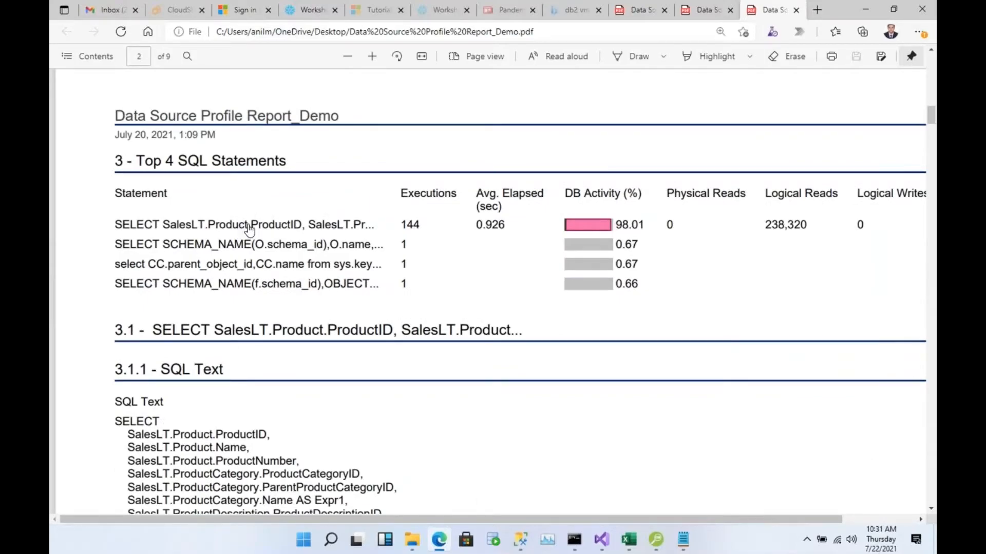
drag(422, 226, 408, 225)
scroll(258, 272, down, 7)
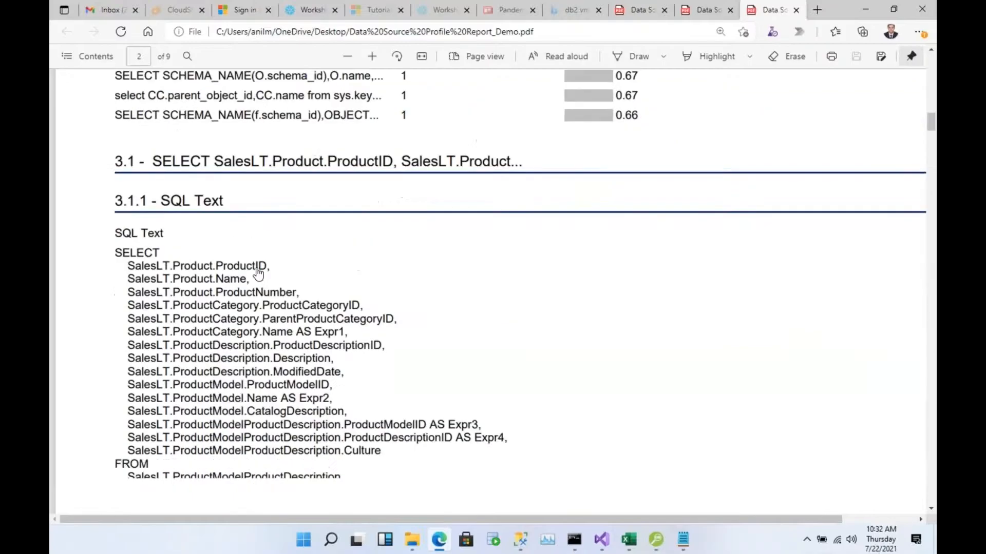
scroll(255, 147, down, 10)
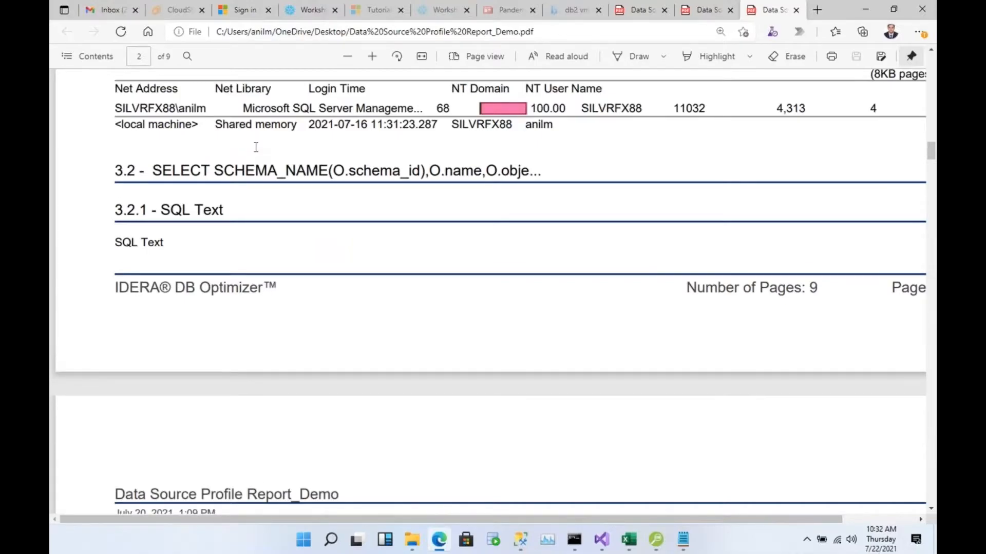
scroll(255, 148, down, 15)
scroll(255, 148, down, 10)
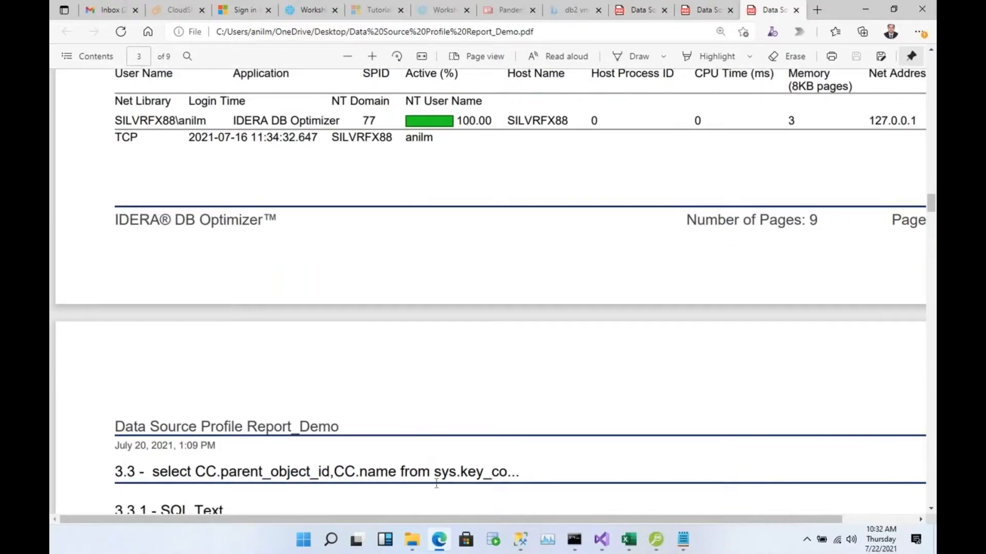
Open the Data Source Tuning Report_2 PDF from the Desktop folder, hide its table of contents and enlarge its pages
mouse_move(409, 544)
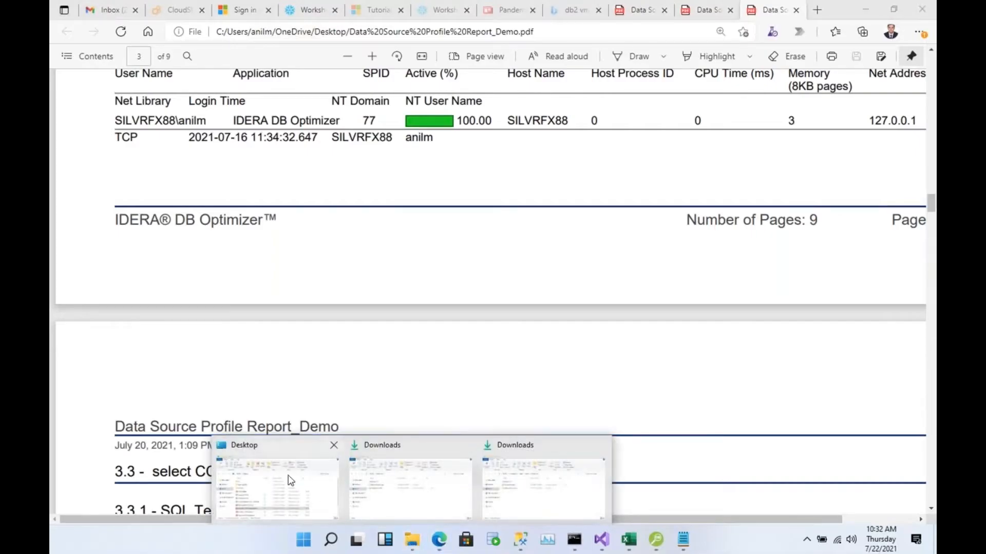
click(362, 493)
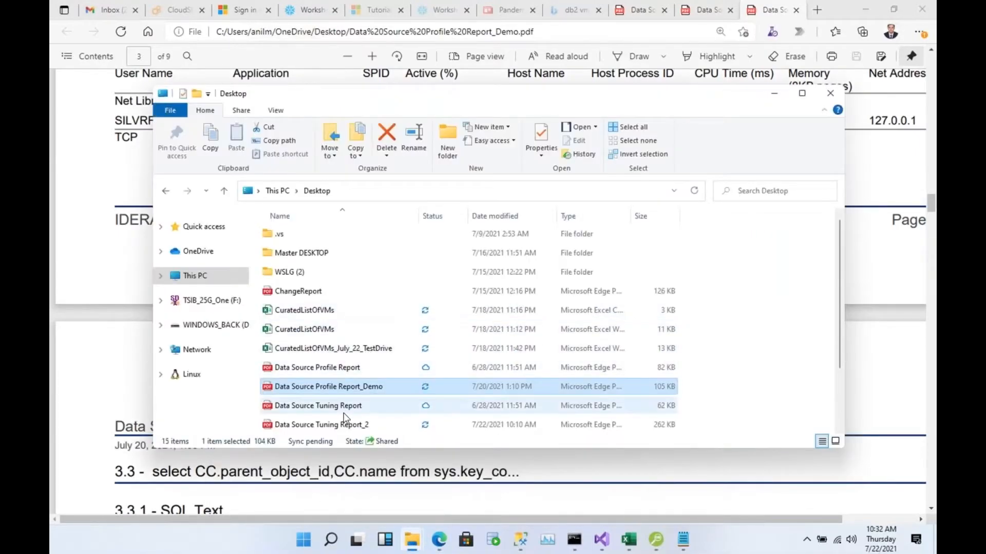
double_click(335, 424)
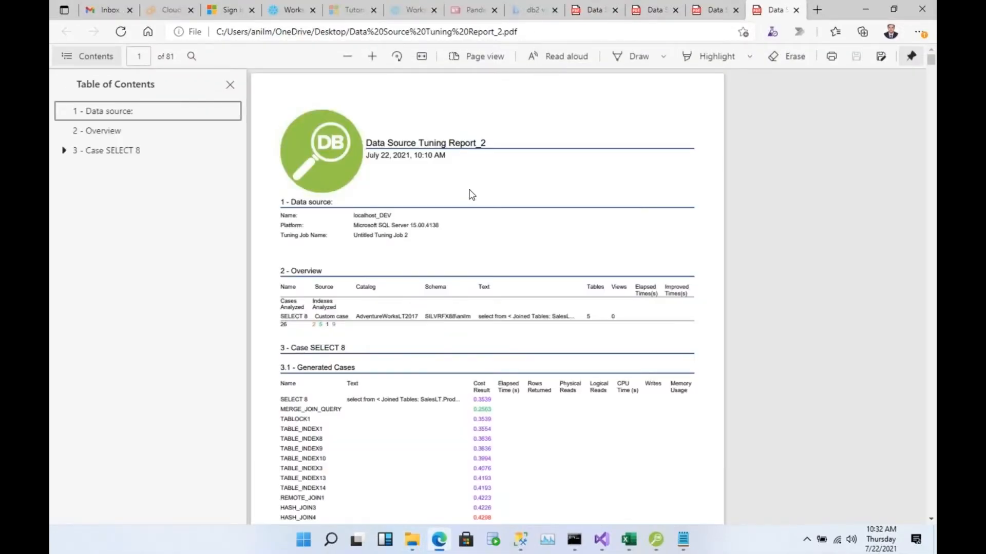
click(231, 84)
click(373, 58)
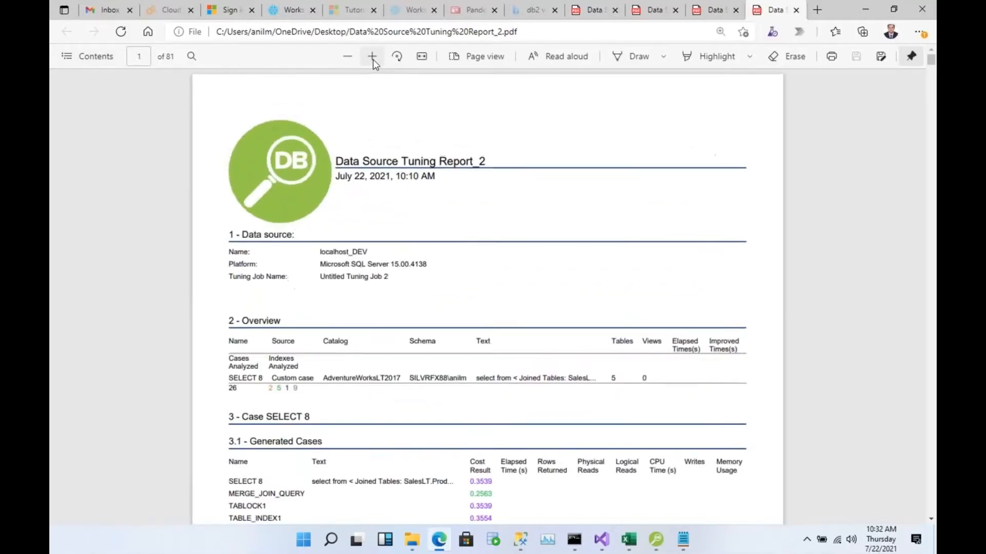
click(372, 58)
Examine the tuning report's overview, the generated cases with their costs for SELECT 8, and the statement's SQL text
scroll(578, 298, down, 2)
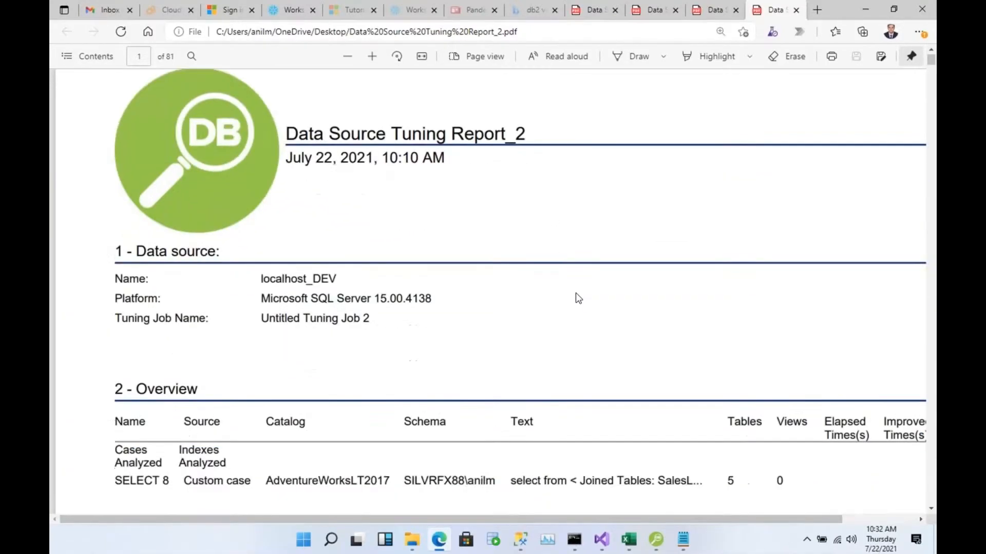
scroll(577, 297, down, 8)
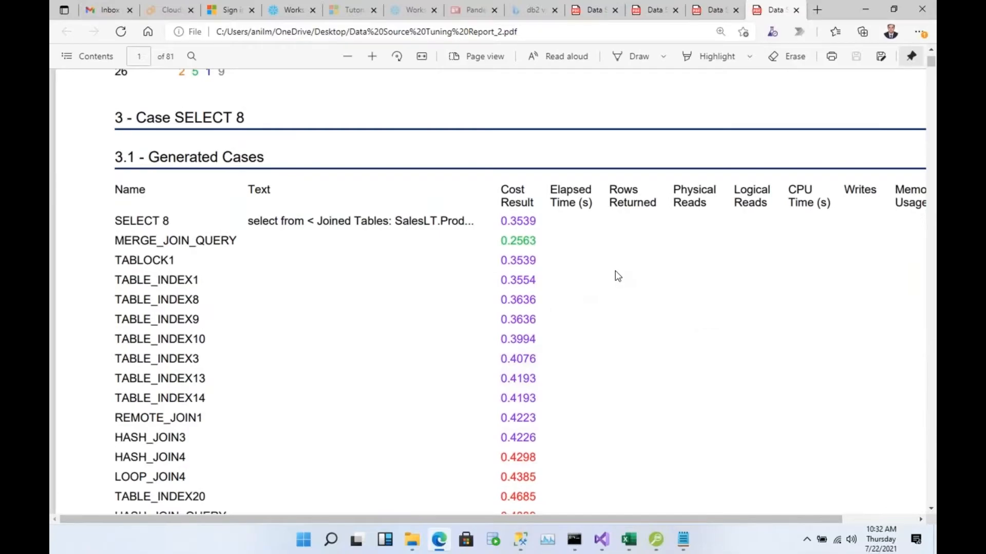
scroll(617, 272, down, 2)
scroll(615, 267, down, 5)
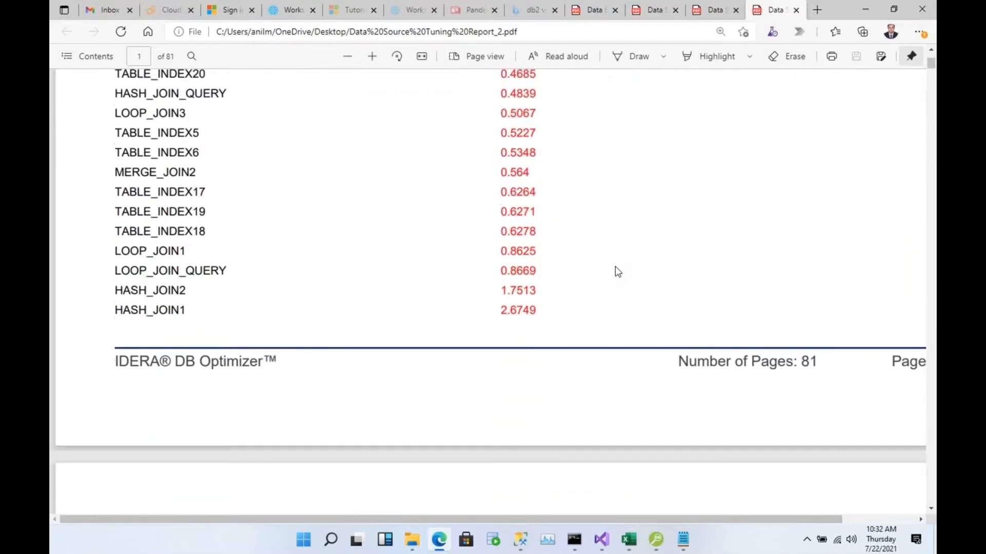
scroll(615, 268, down, 3)
scroll(615, 266, down, 10)
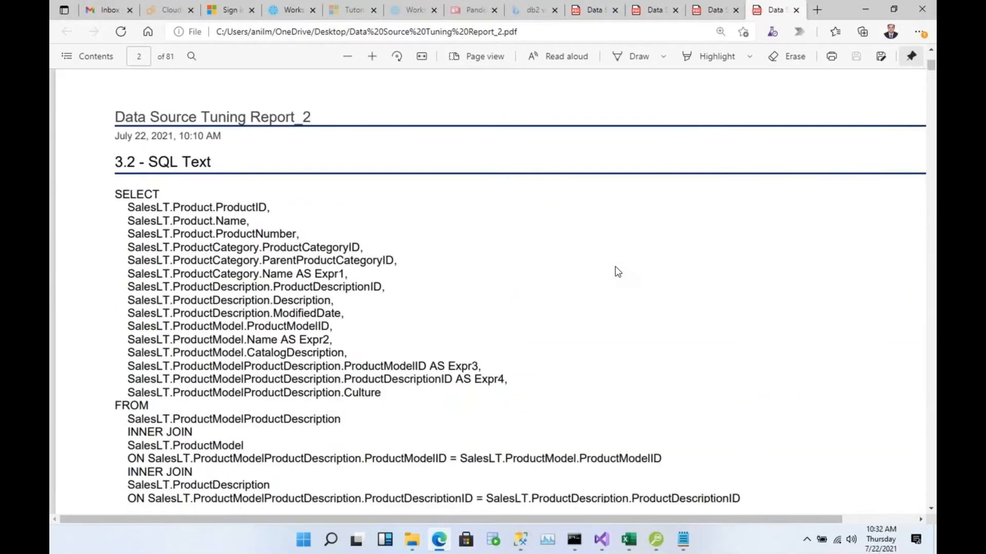
drag(263, 251, 359, 252)
click(496, 313)
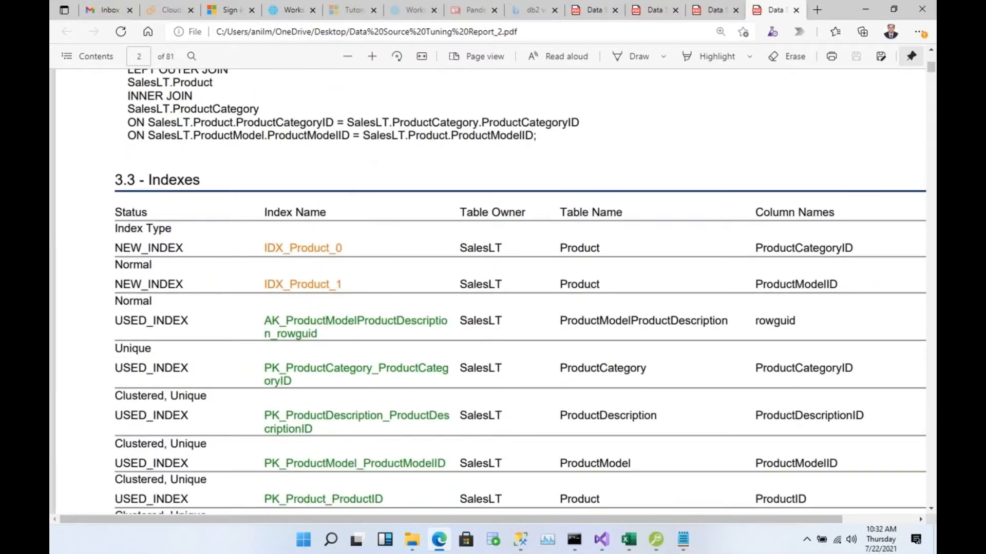
Examine the tuning report's index list across its full width, the table statistics, table partitions and allocation units
scroll(502, 310, right, 3)
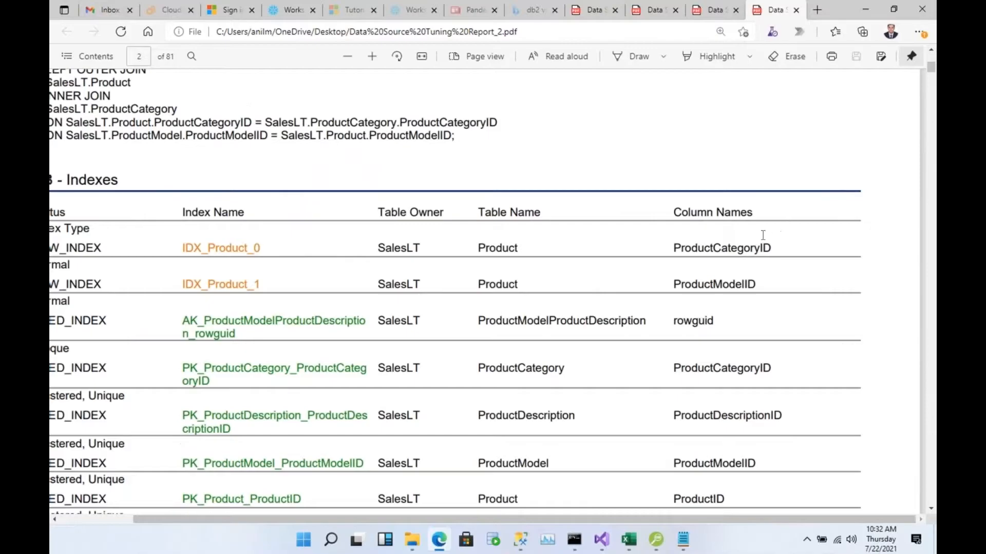
scroll(531, 260, down, 10)
scroll(531, 259, down, 2)
scroll(531, 259, left, 3)
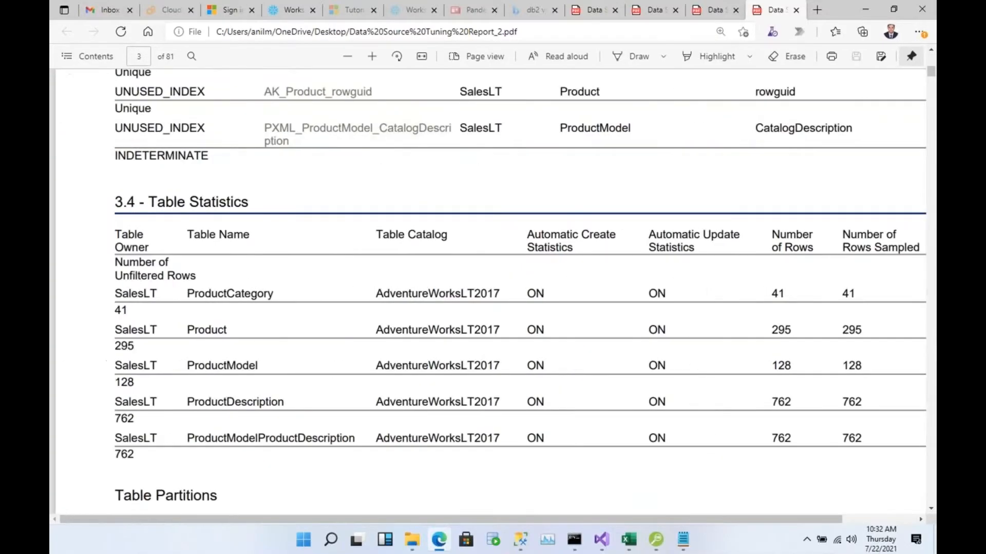
scroll(531, 259, down, 6)
scroll(531, 259, down, 10)
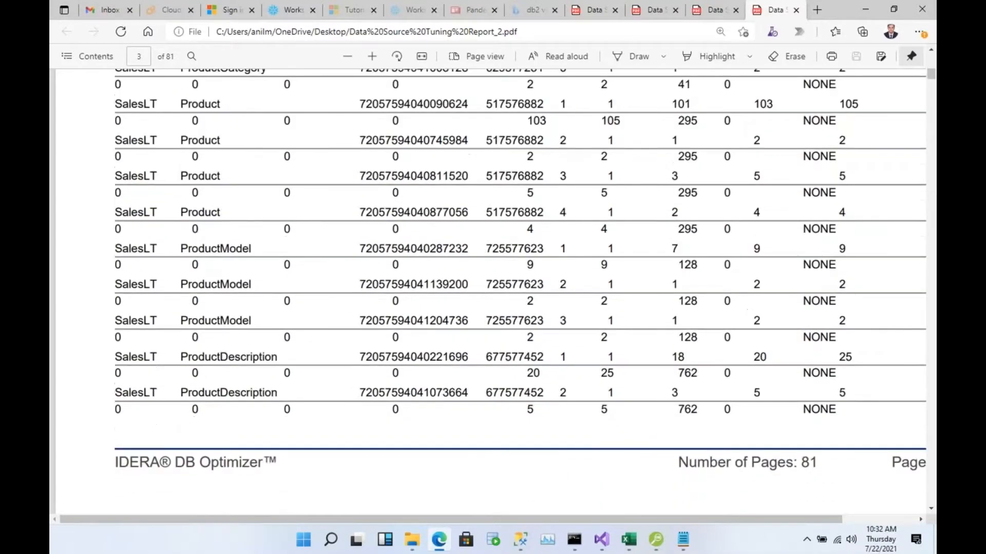
scroll(532, 259, down, 8)
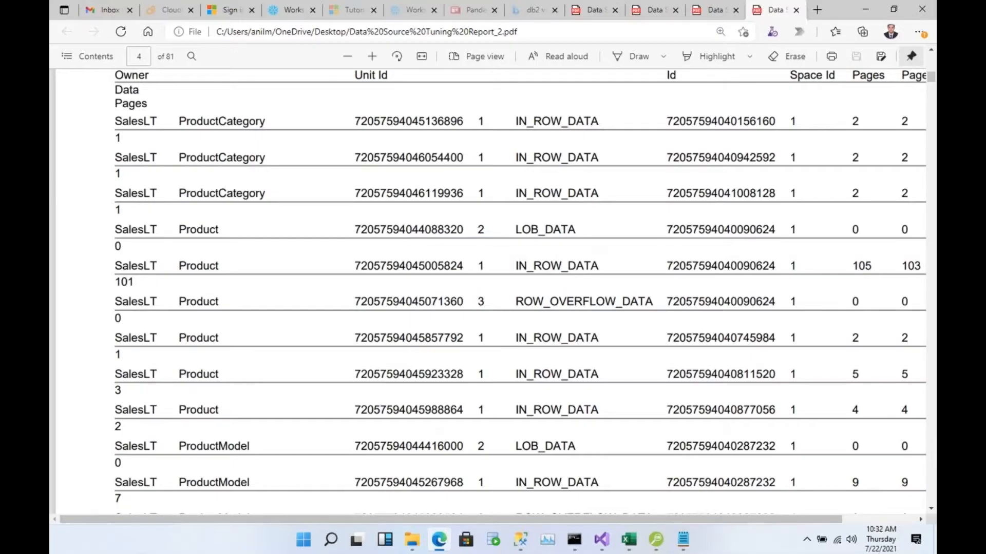
scroll(531, 259, up, 15)
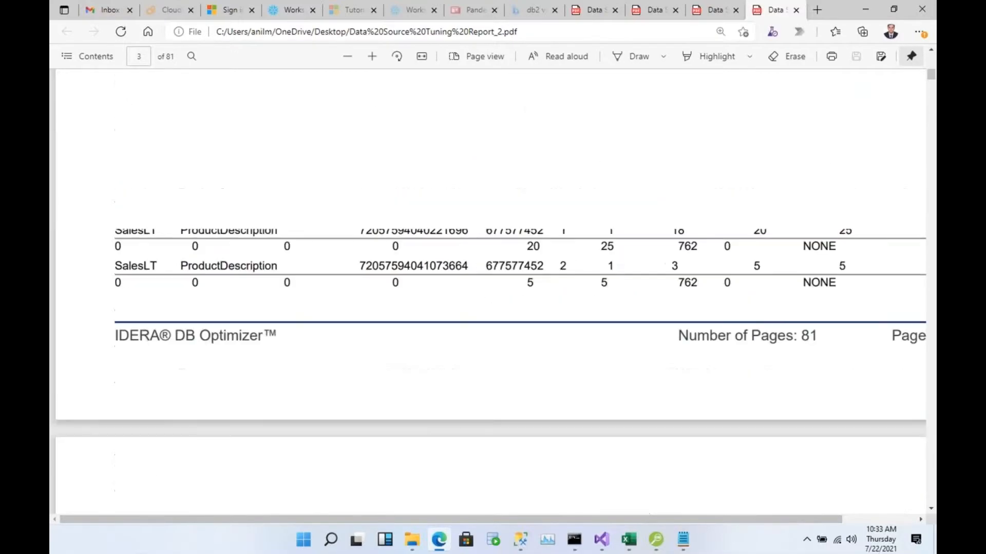
Switch to IDERA DB Optimizer and open a new SQL load editor for localhost_DEV
scroll(531, 259, up, 20)
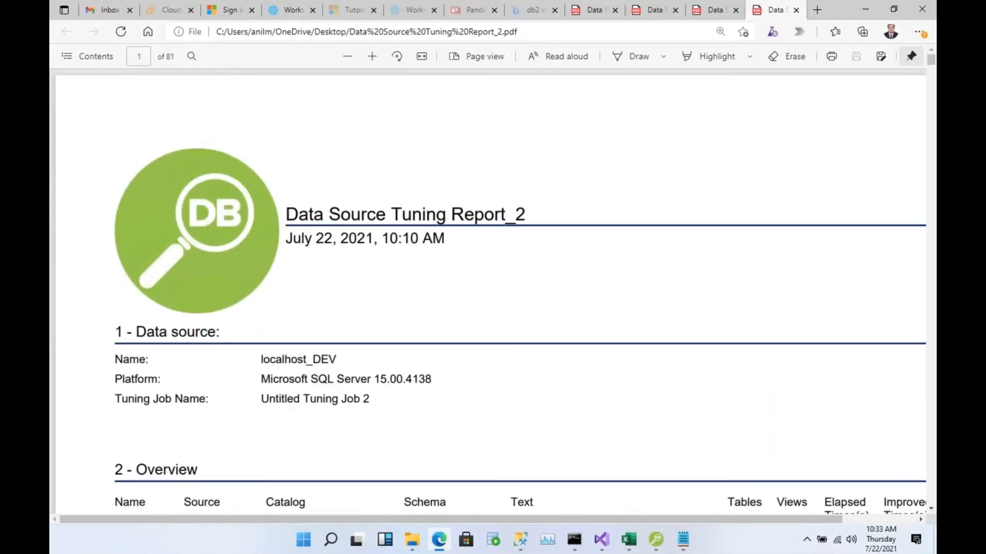
mouse_move(656, 539)
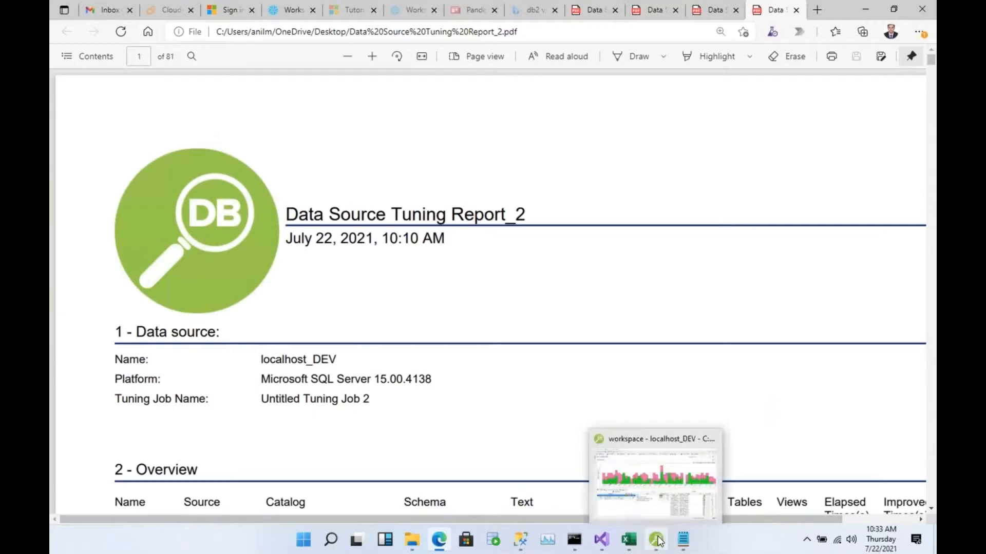
click(662, 490)
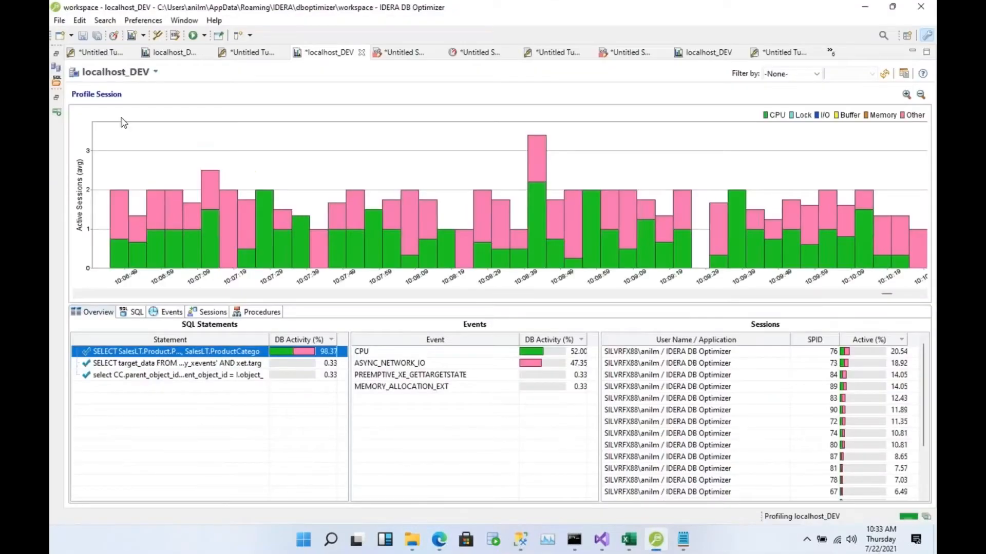
click(113, 35)
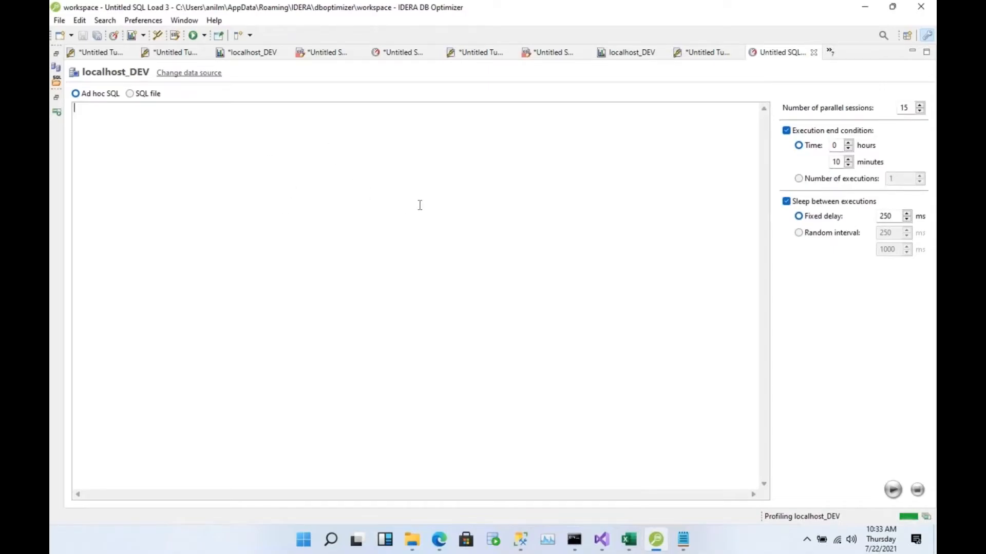
Set the SQL load to end by number of executions and to sleep for a random interval between executions
click(828, 232)
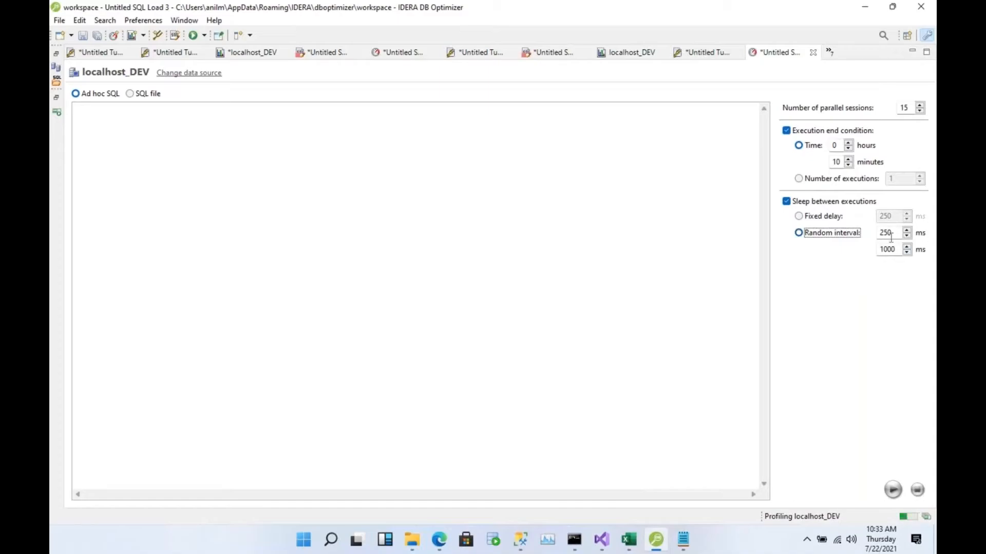
click(844, 179)
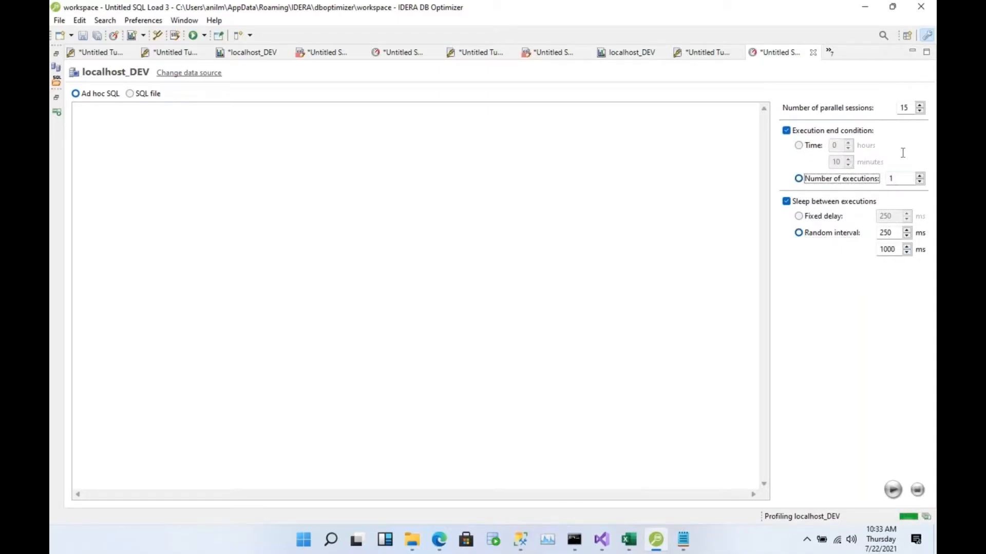
double_click(904, 107)
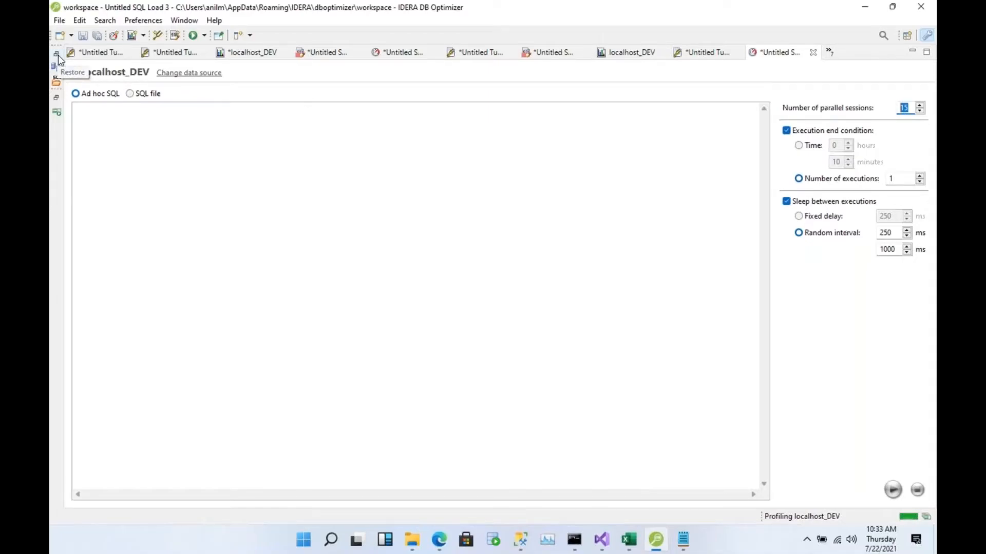
click(213, 20)
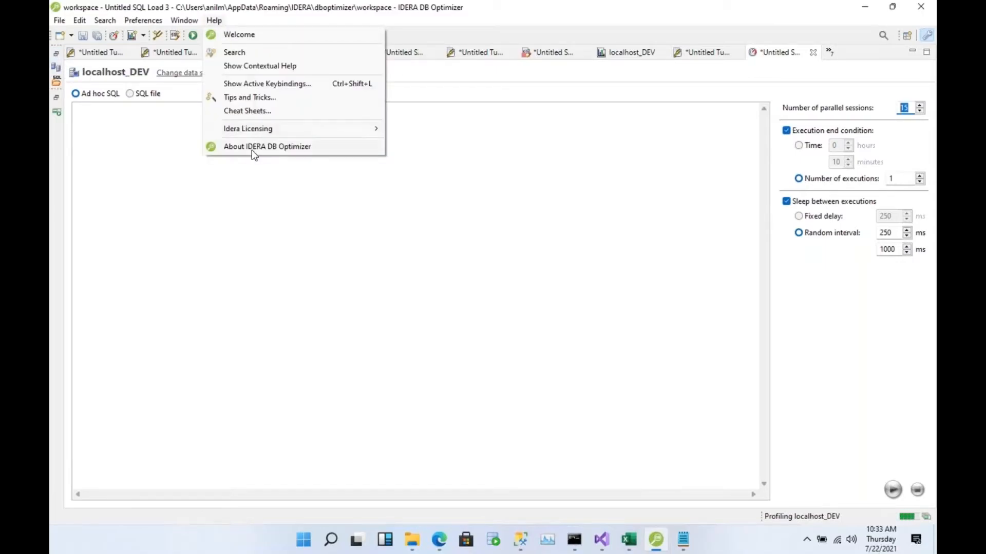
click(204, 195)
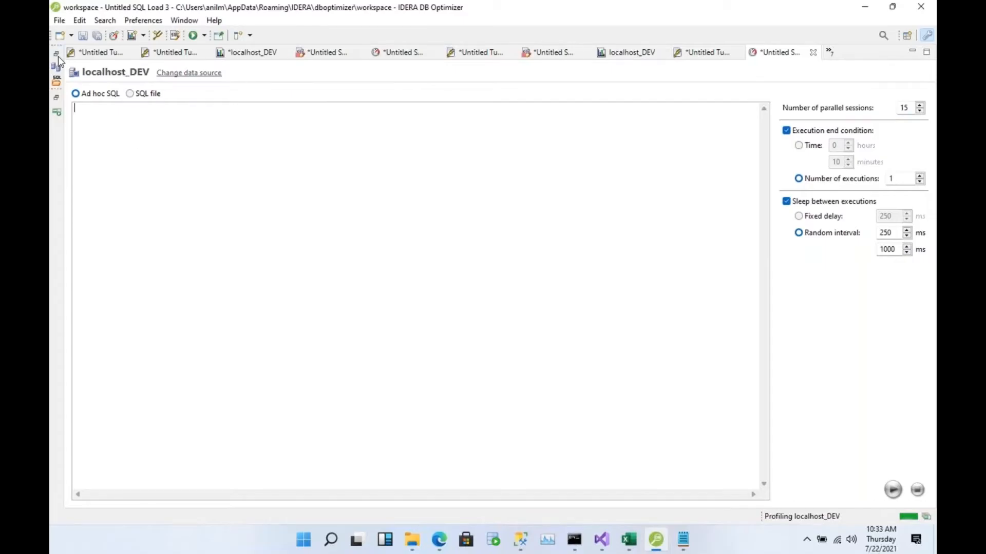
Restore the Data Source Explorer and review the localhost_DEV profile configuration's repository and real-time profiling settings
click(57, 54)
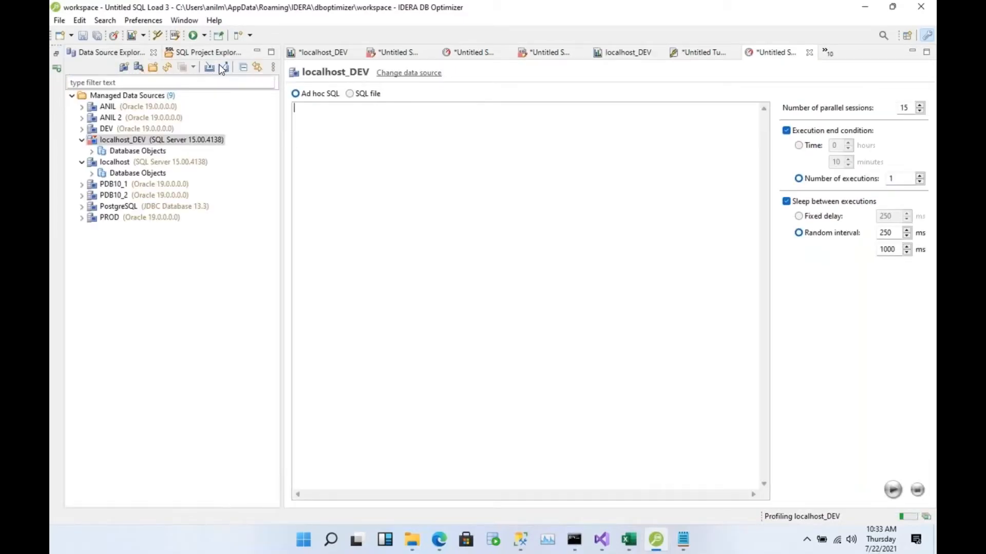
click(145, 37)
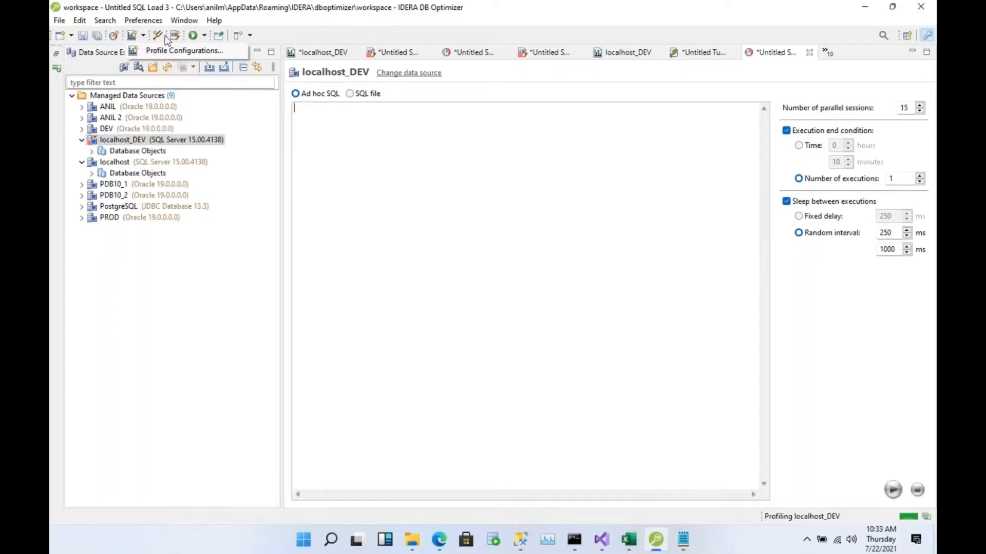
click(182, 50)
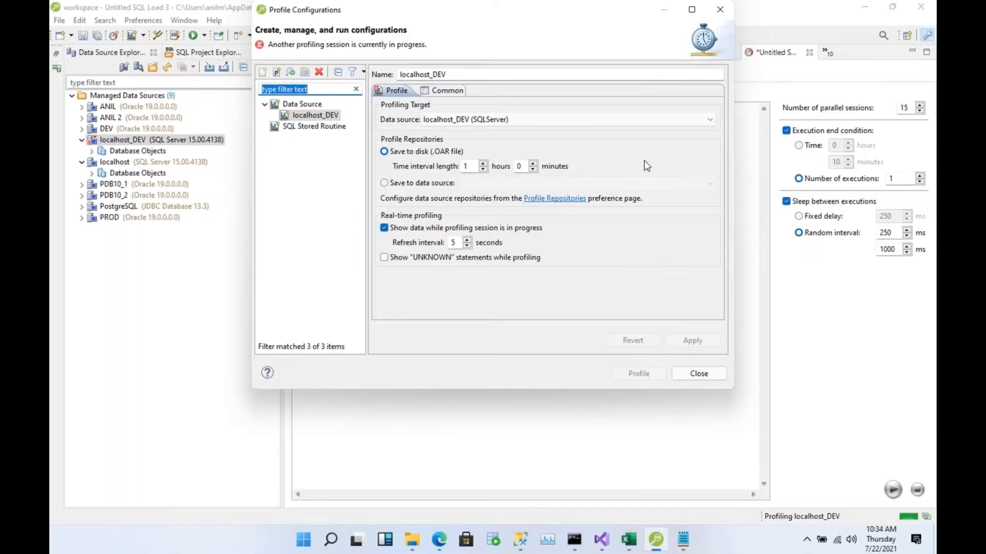
click(698, 374)
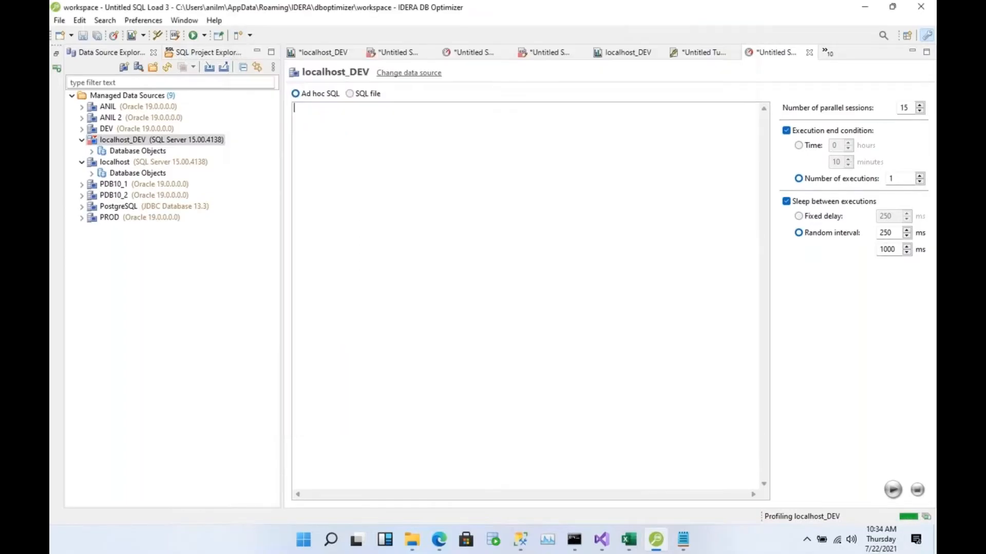
Disconnect from the localhost_DEV data source
right_click(167, 143)
click(197, 146)
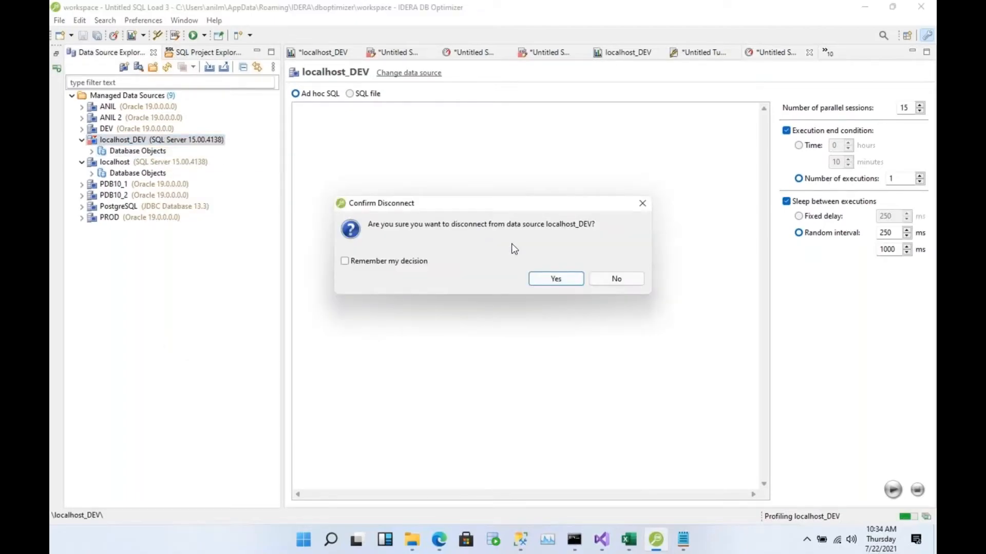
click(548, 280)
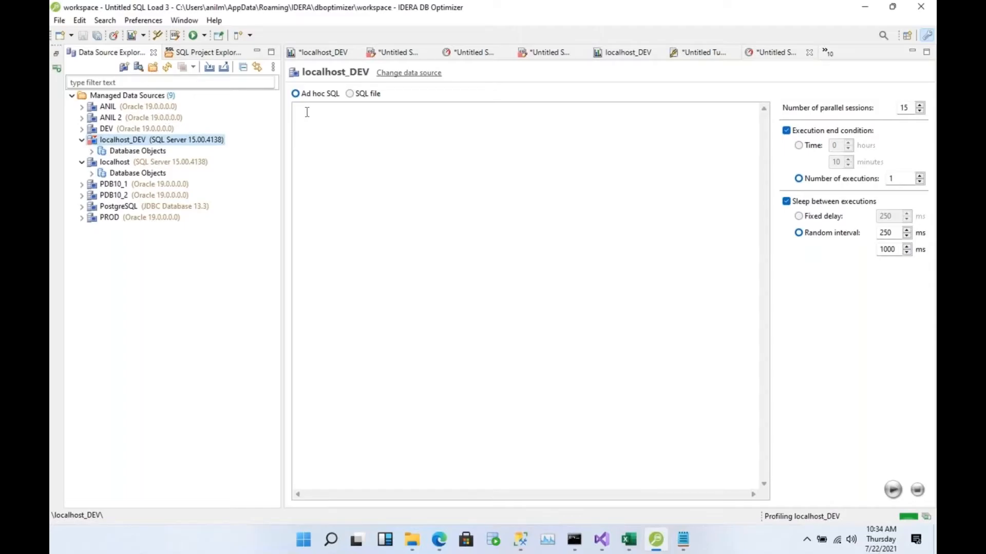
Inspect the profile session filtered by Application, selecting the green bar near 10:27:00 and viewing the CPU event's profiling details
click(616, 52)
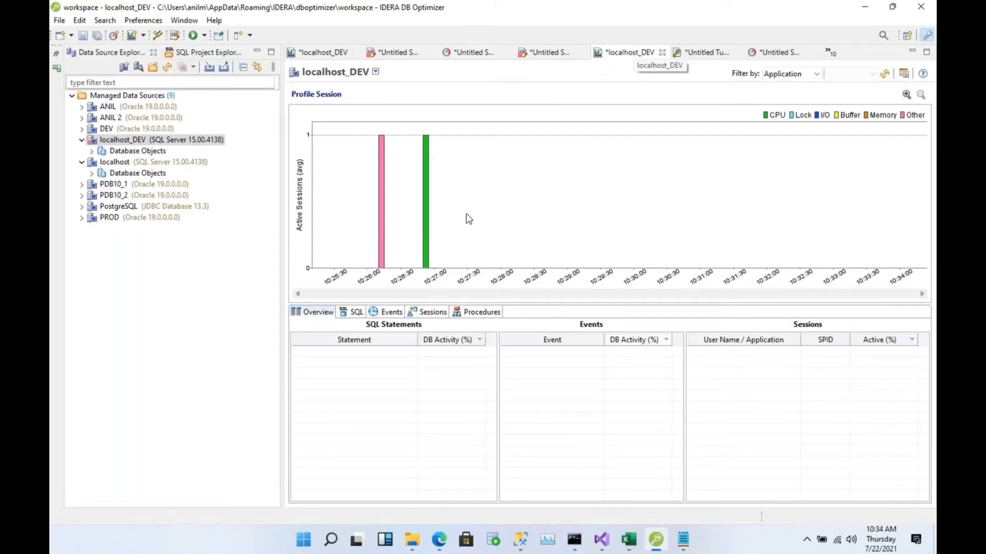
click(421, 221)
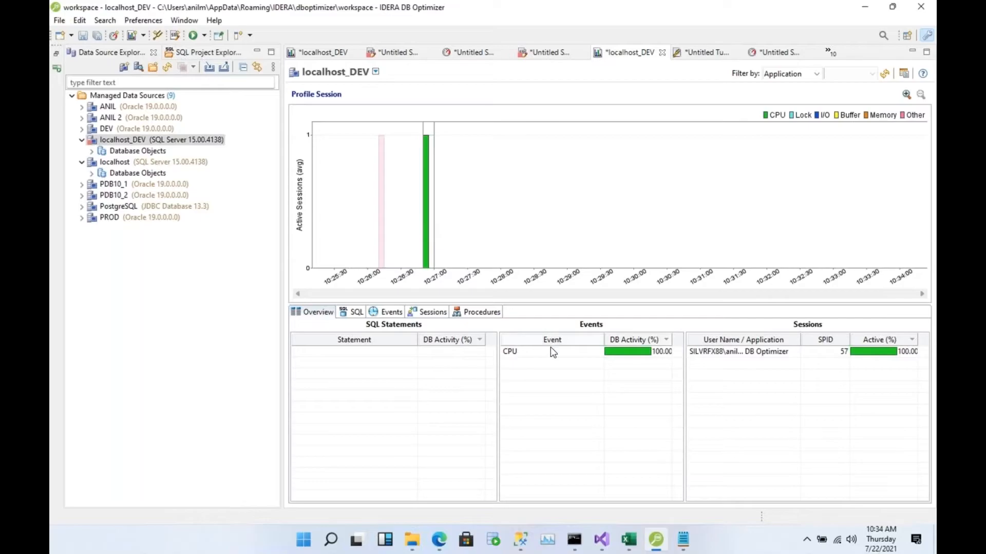
click(510, 352)
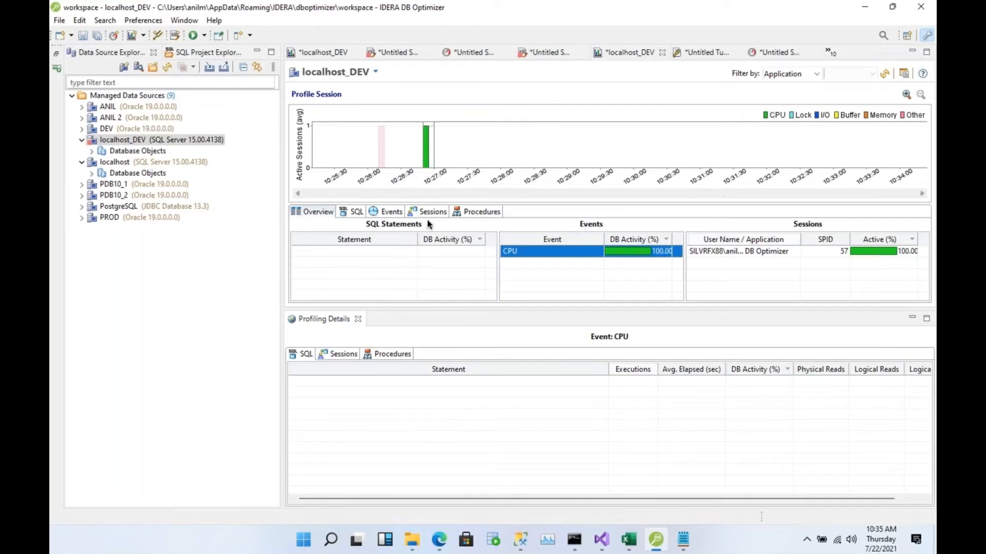
Switch to the Edge browser, go to idera.com and open the Resource Center
click(439, 539)
key(ctrl+l)
text(ider)
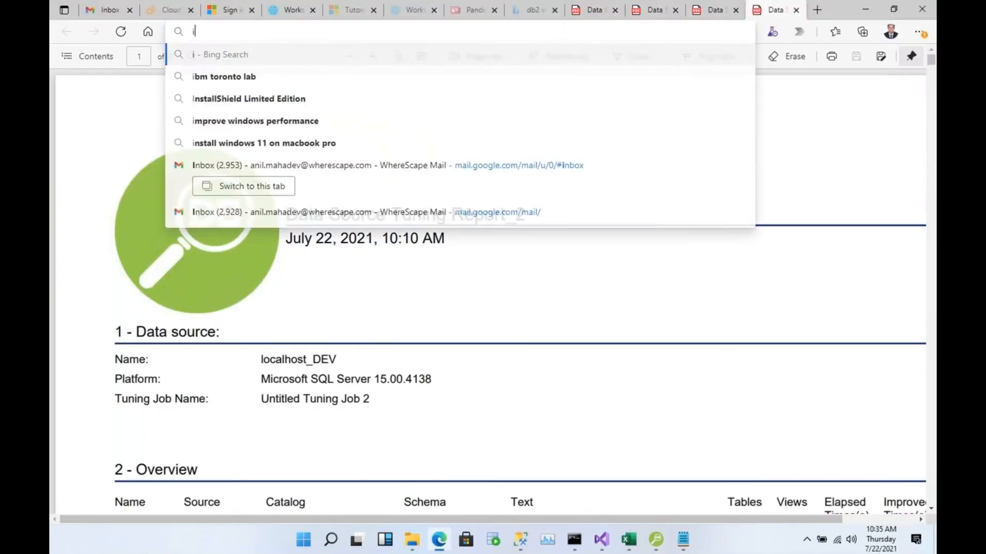
text(a.co)
key(Return)
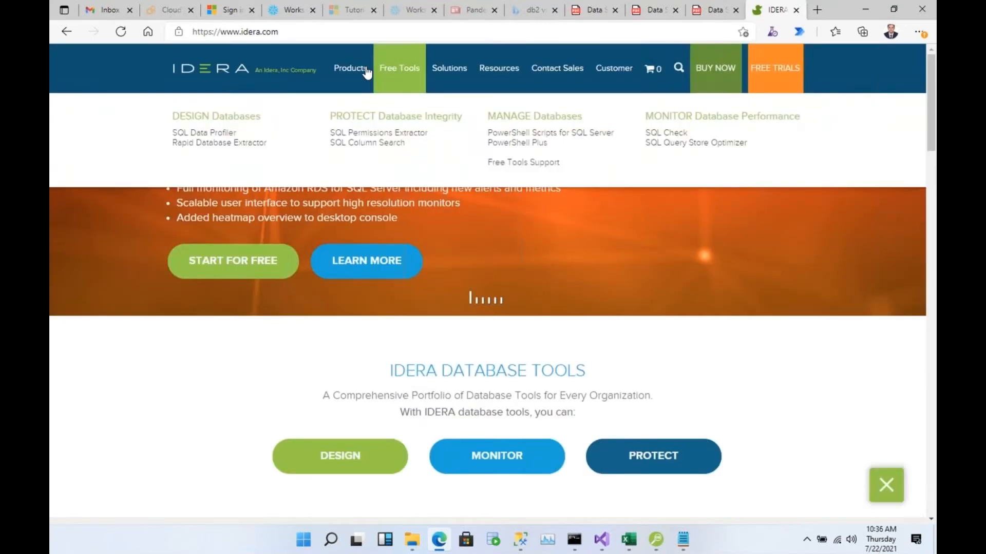
mouse_move(367, 73)
mouse_move(500, 71)
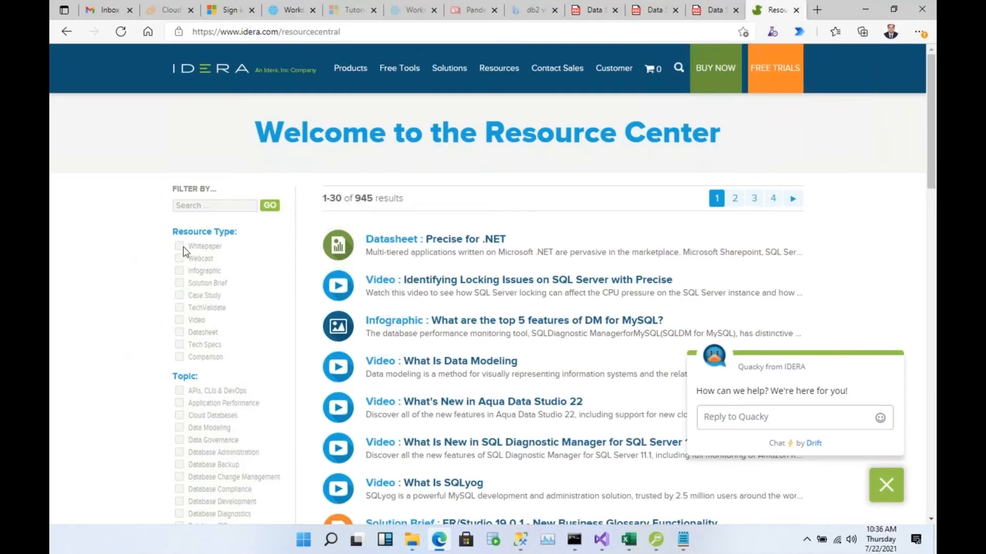
Filter the Resource Center by the Whitepaper and Video resource types and the DB Optimizer product, and look over the listed resources
scroll(105, 361, down, 2)
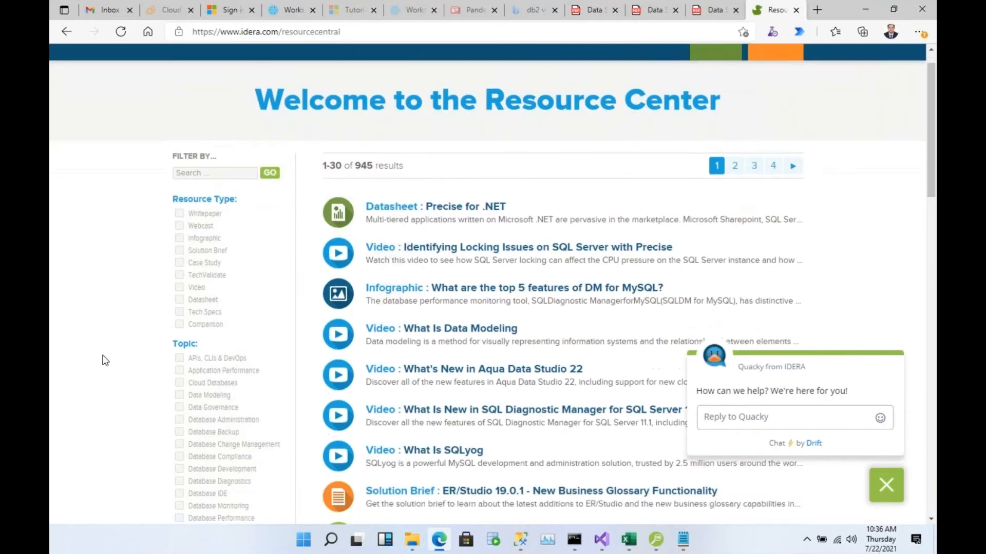
click(179, 158)
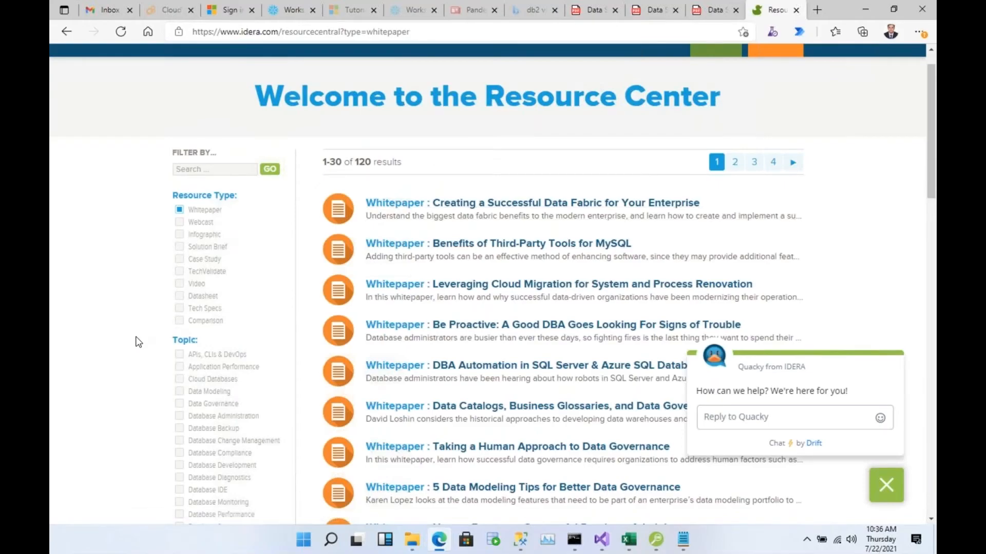
scroll(138, 342, down, 9)
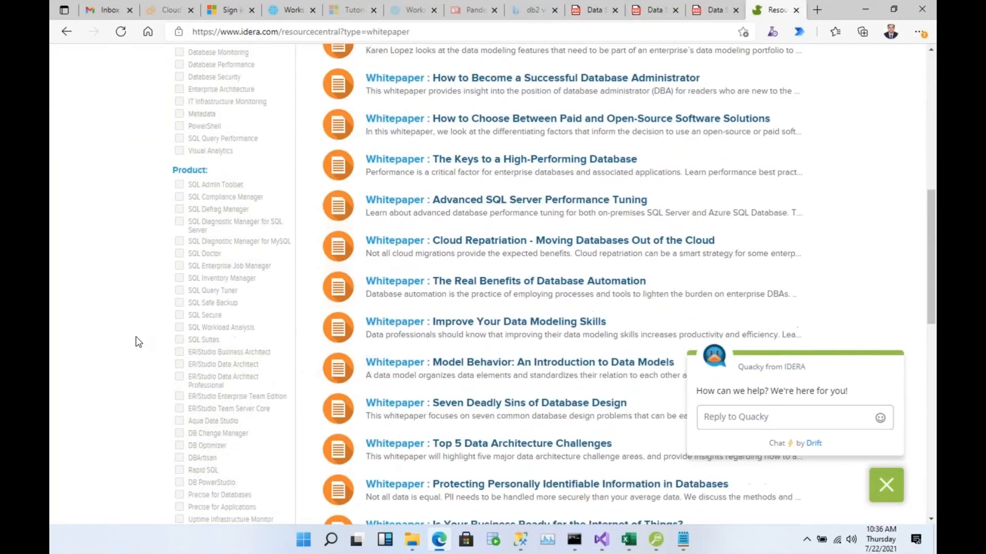
scroll(149, 333, down, 4)
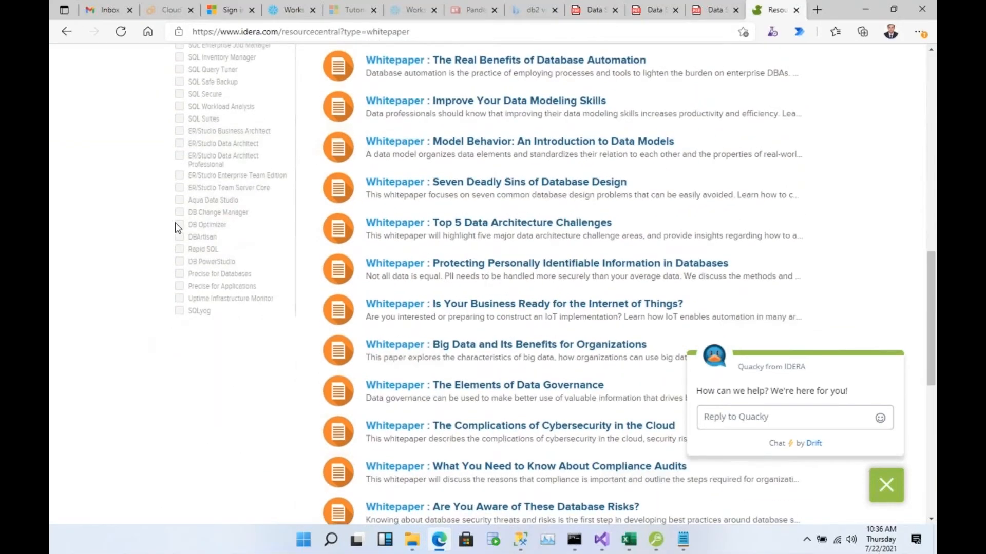
click(178, 224)
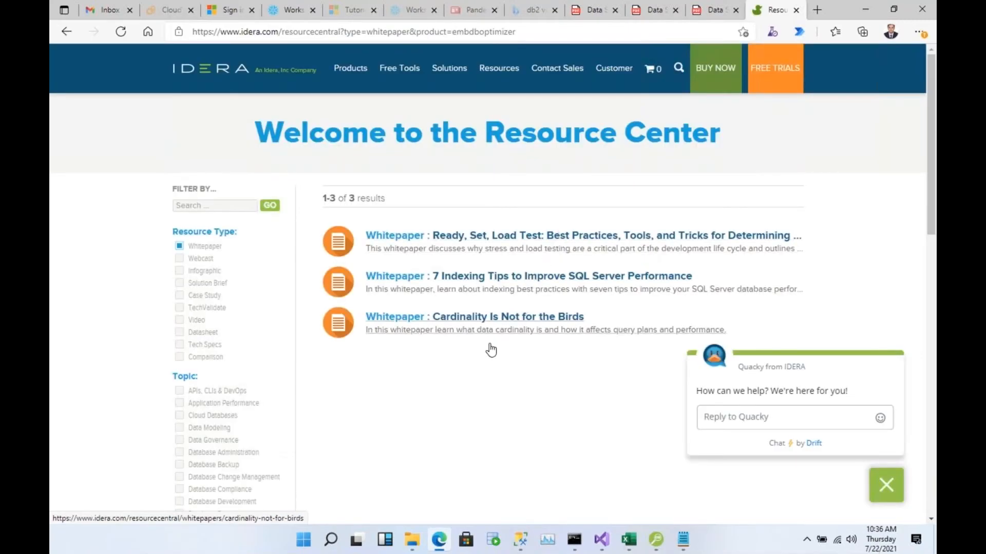
click(179, 321)
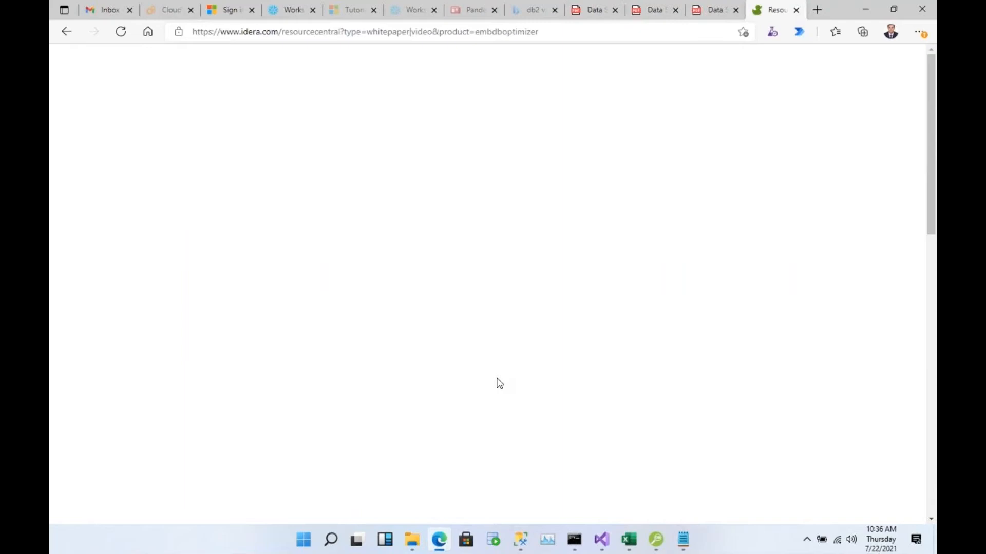
scroll(498, 382, down, 2)
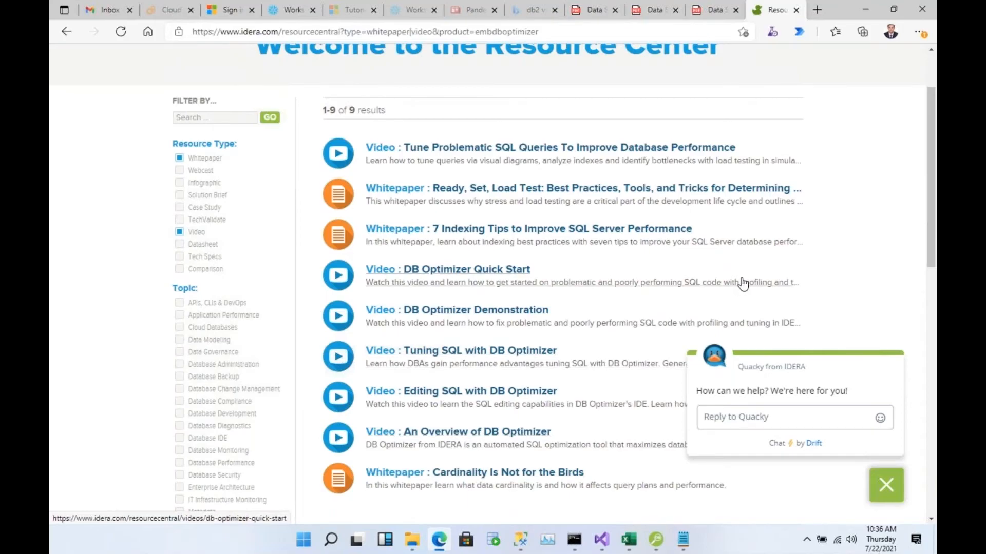
scroll(743, 284, up, 2)
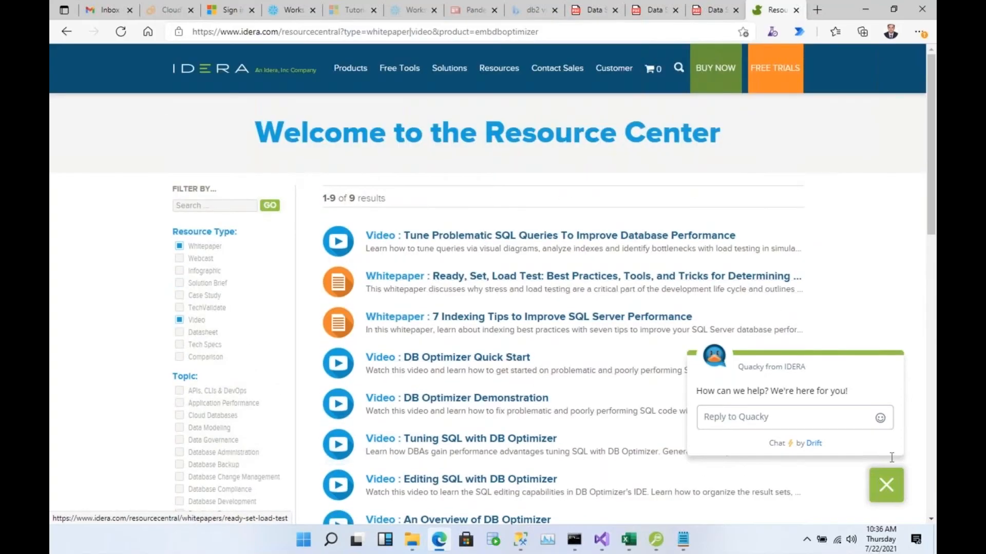
Close the chat pop-up, open the DB PowerStudio product page and examine its overview and feature sections
click(884, 496)
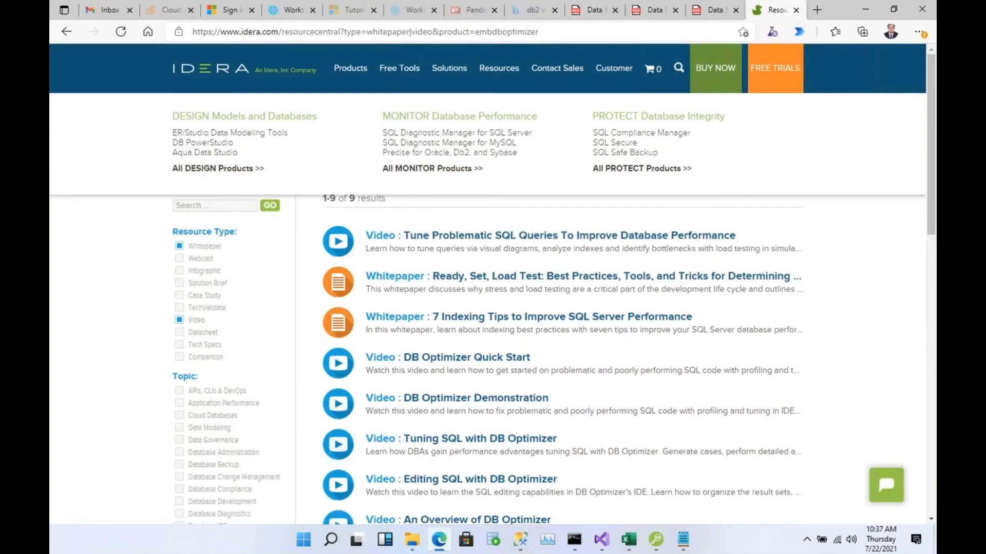
click(203, 143)
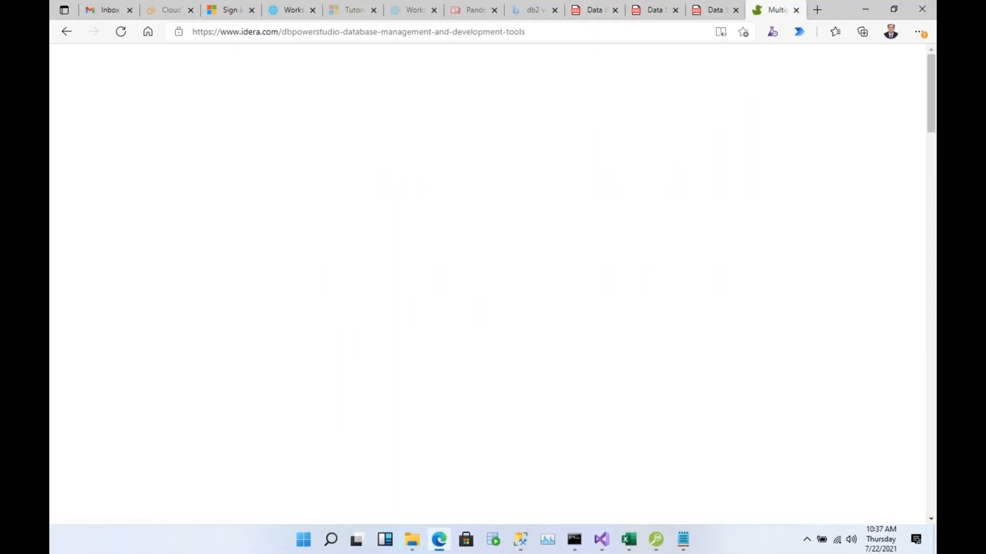
scroll(502, 365, down, 2)
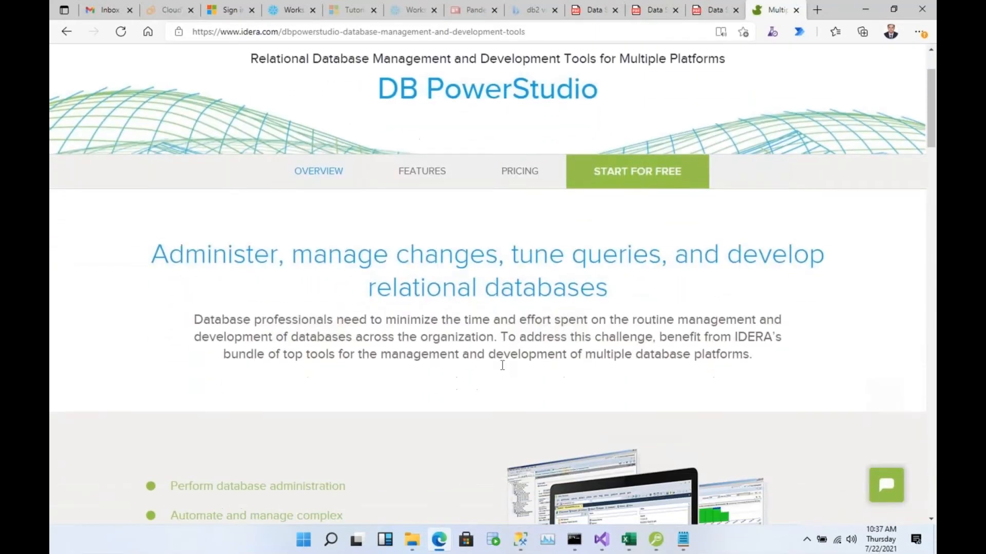
scroll(502, 365, down, 1)
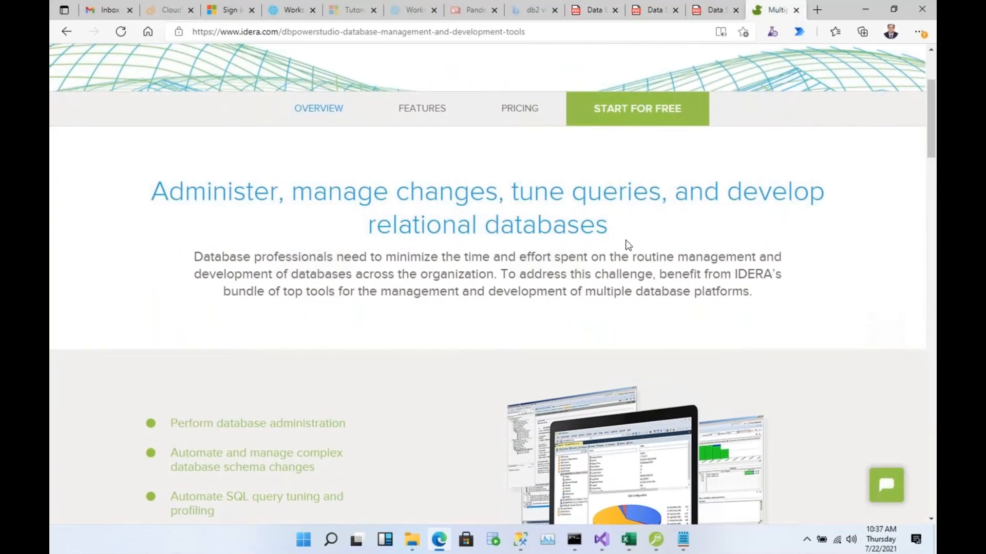
scroll(646, 230, down, 5)
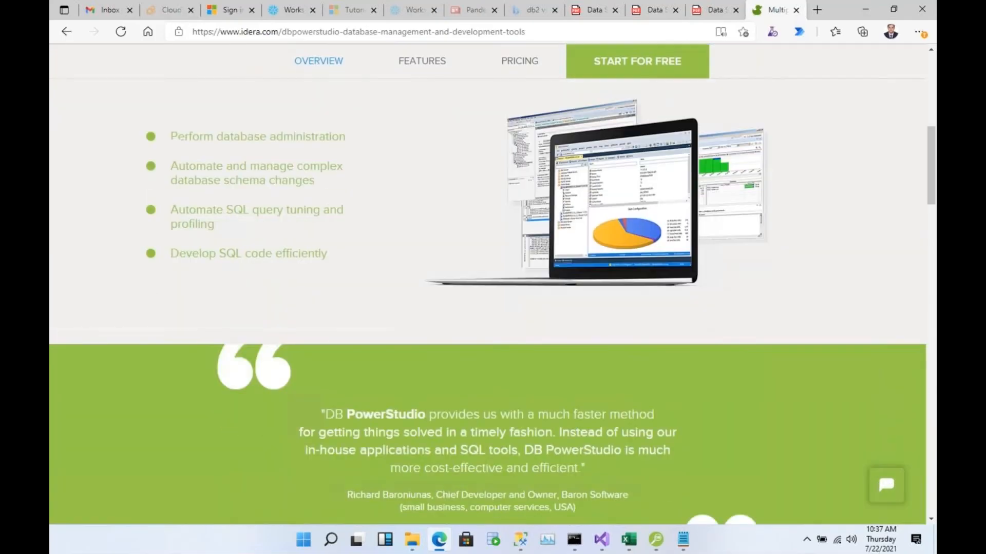
scroll(645, 230, down, 4)
scroll(493, 288, down, 16)
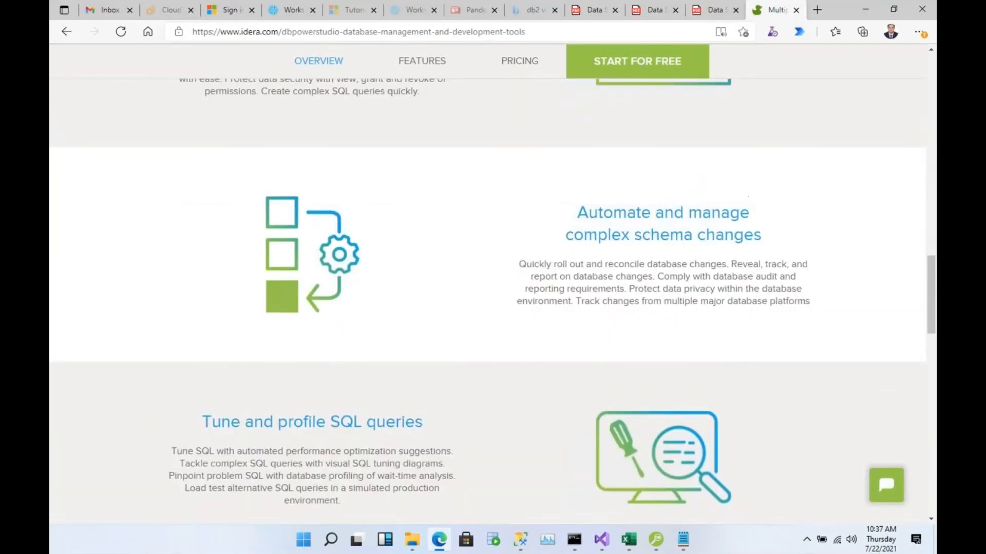
Look over the four tools that make up DB PowerStudio and open the product's Request a Demo page
scroll(493, 287, down, 10)
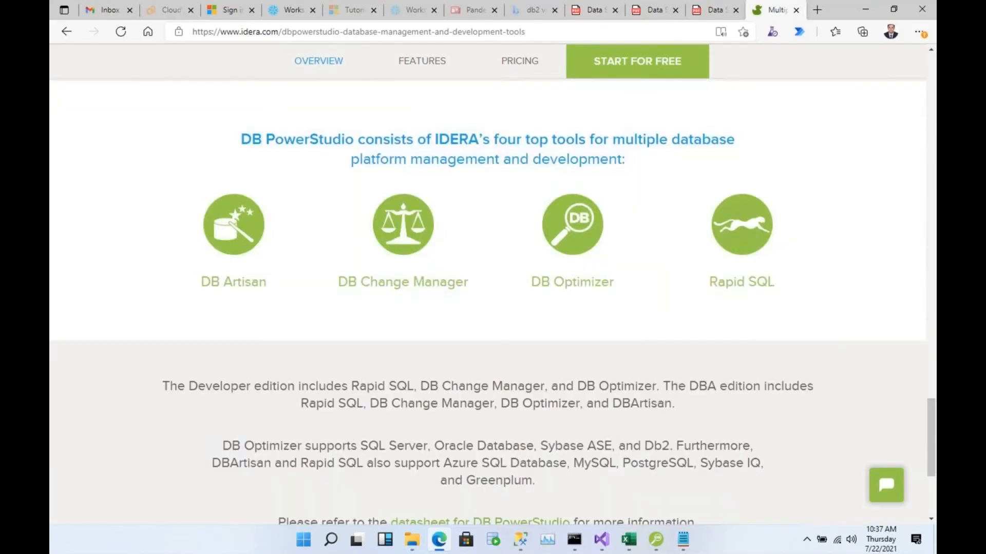
scroll(493, 287, up, 1)
scroll(216, 261, up, 4)
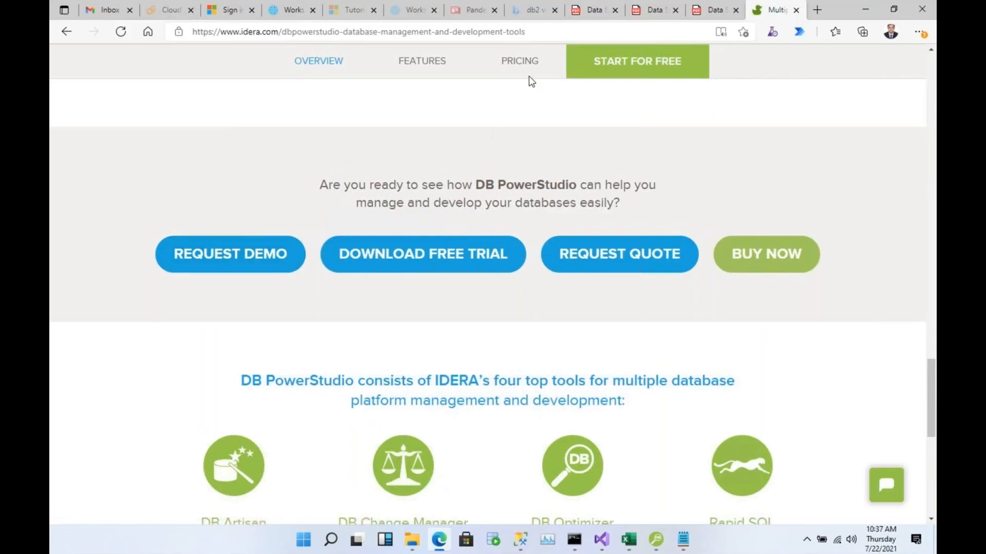
click(523, 61)
Copy the web address of the Request a Demo page and look over its request form
right_click(571, 32)
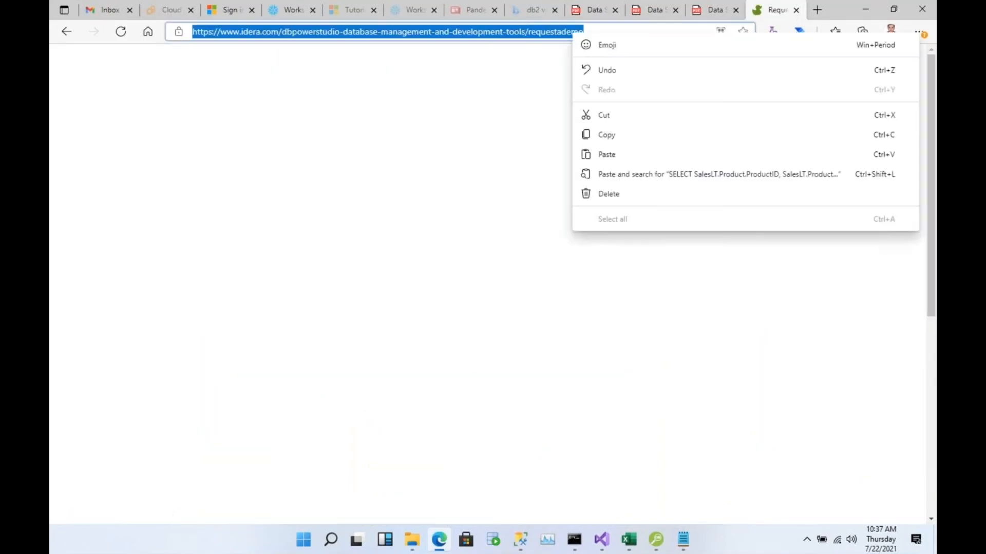
click(600, 132)
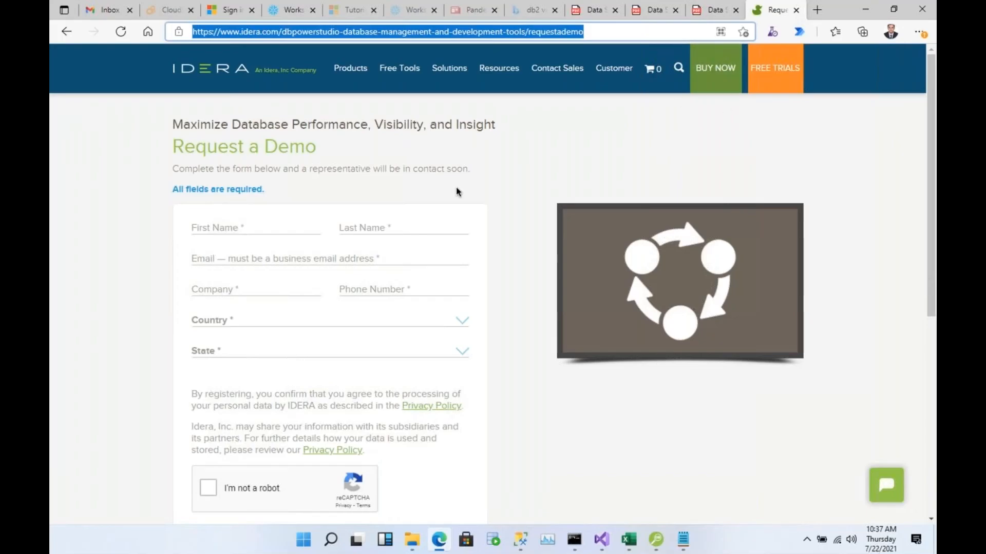
scroll(455, 192, down, 5)
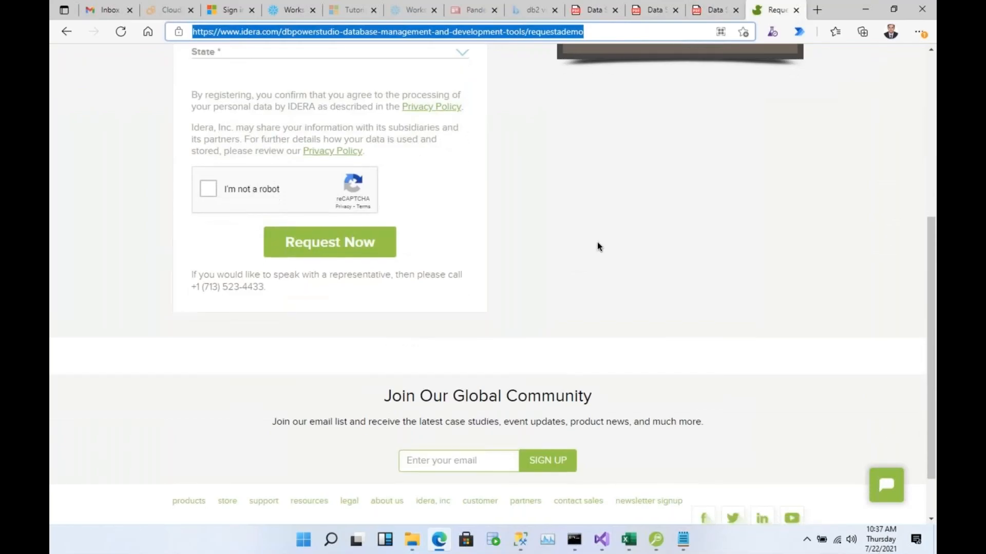
scroll(597, 247, up, 5)
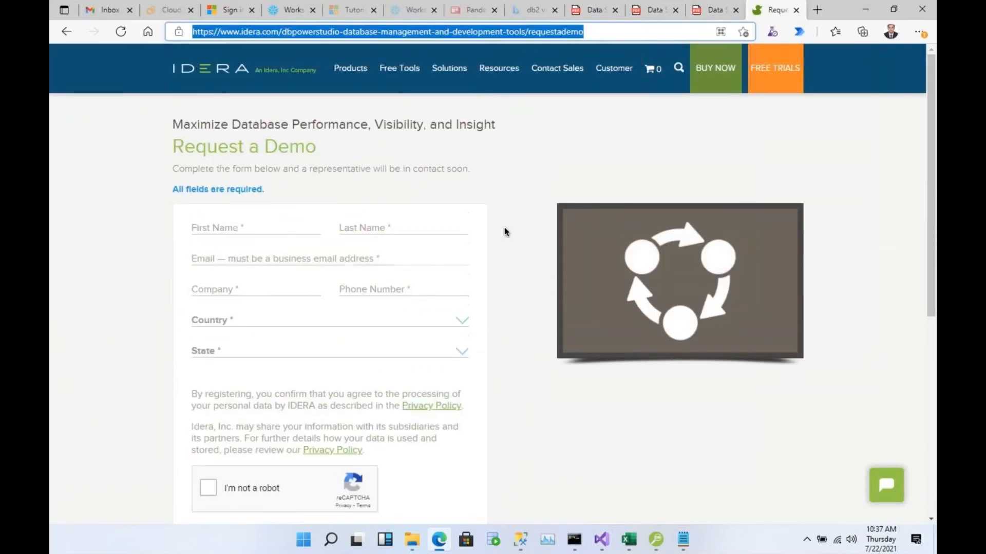